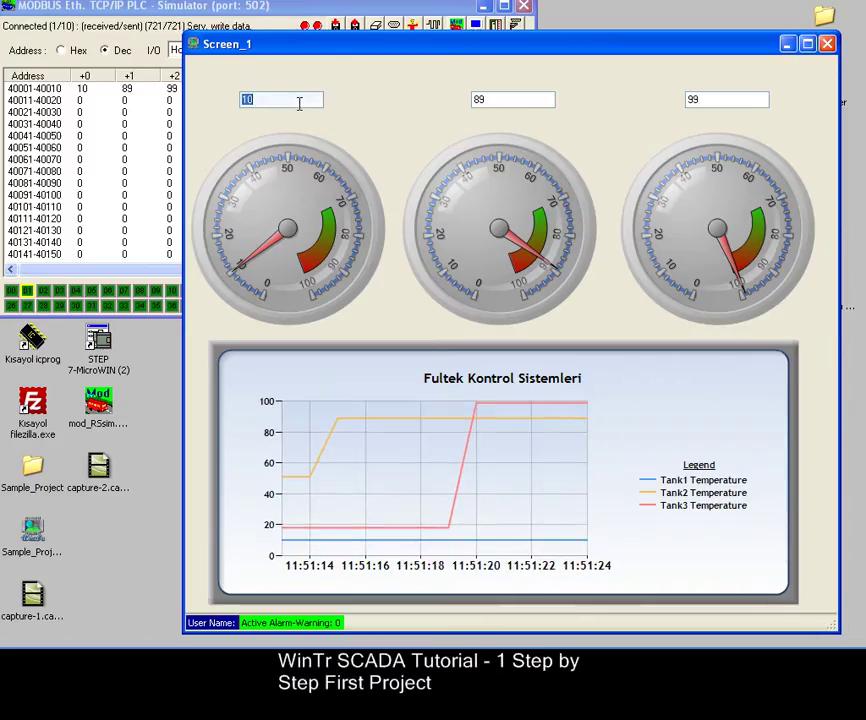
# Step: Enter 50 as the tank temperature values on the running Screen_1, with the Excel report moved aside
pyautogui.write('50')
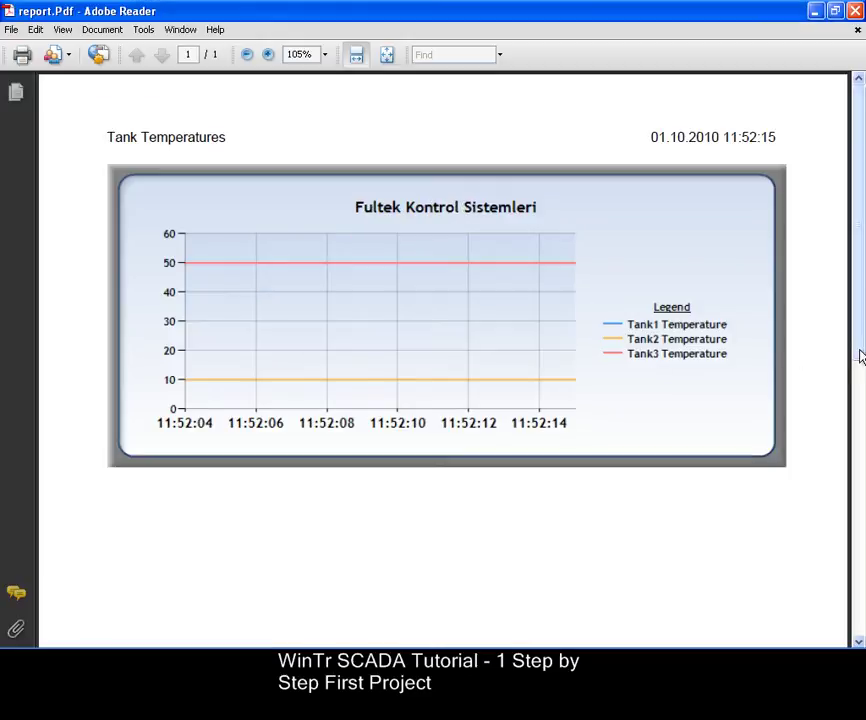
pyautogui.moveTo(860, 356); pyautogui.dragTo(860, 387)
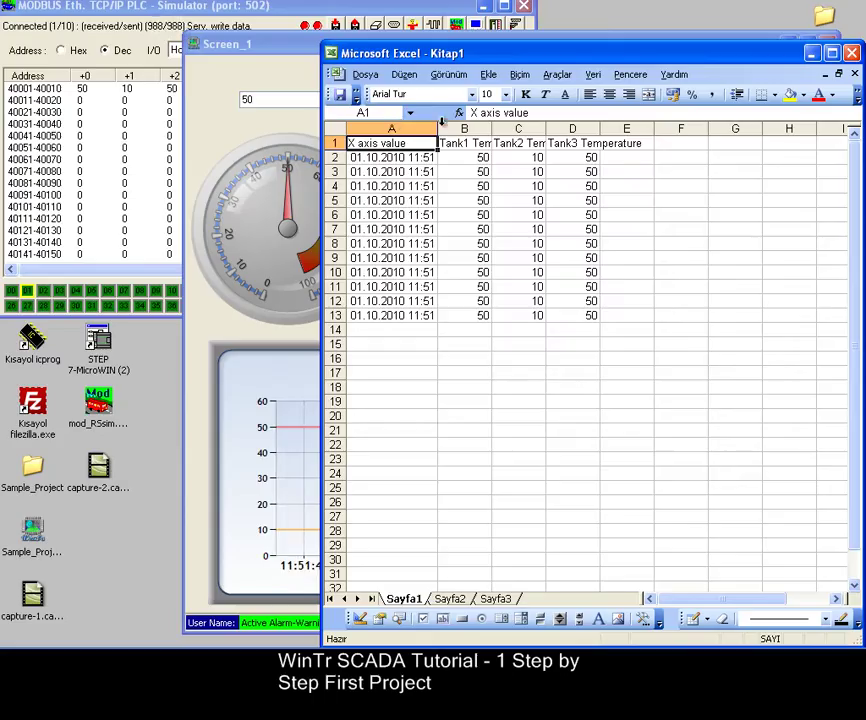
pyautogui.click(812, 57)
pyautogui.click(299, 103)
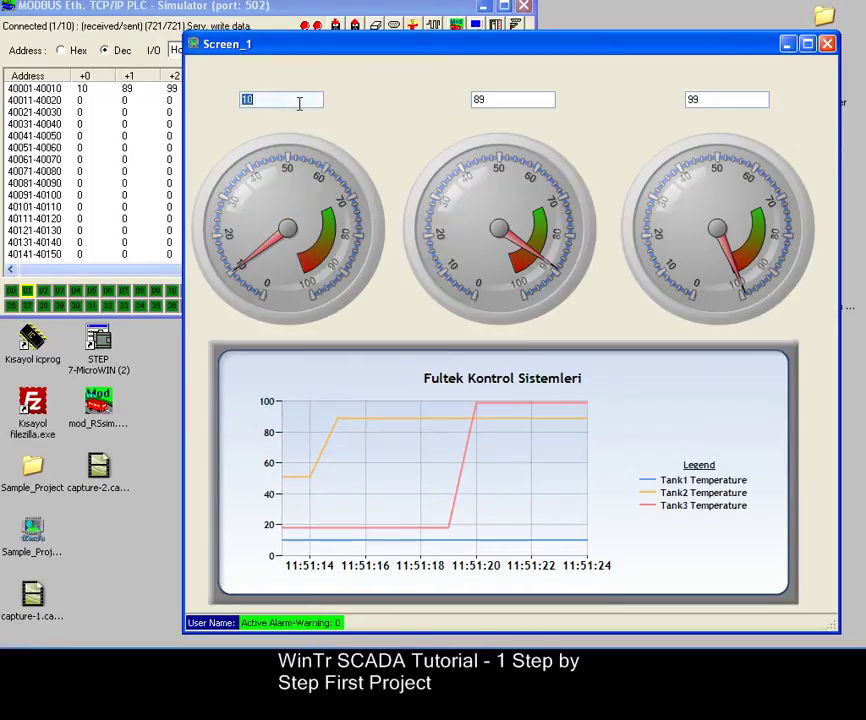
pyautogui.write('50')
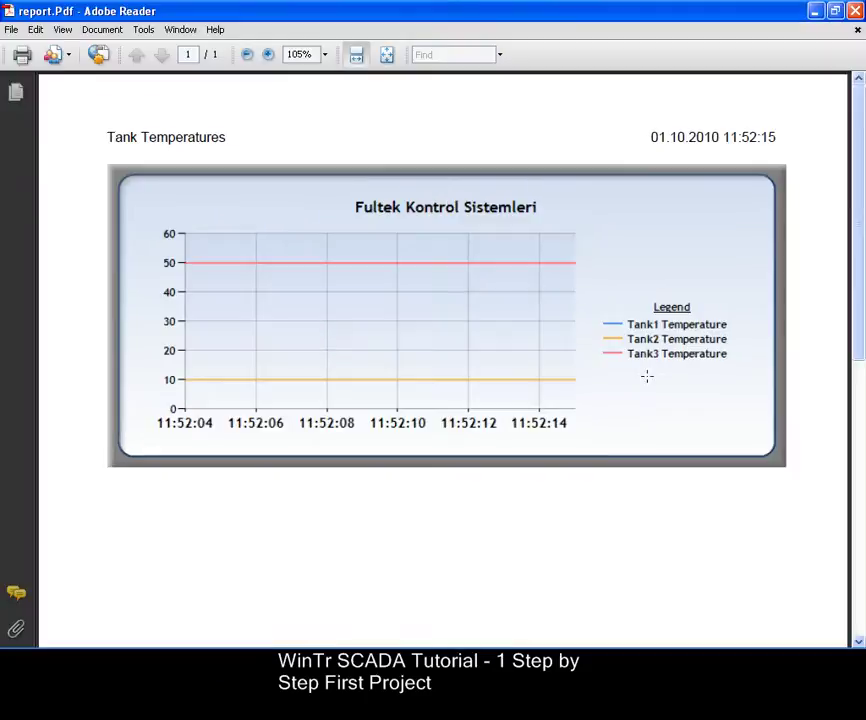
pyautogui.moveTo(862, 354); pyautogui.dragTo(860, 381)
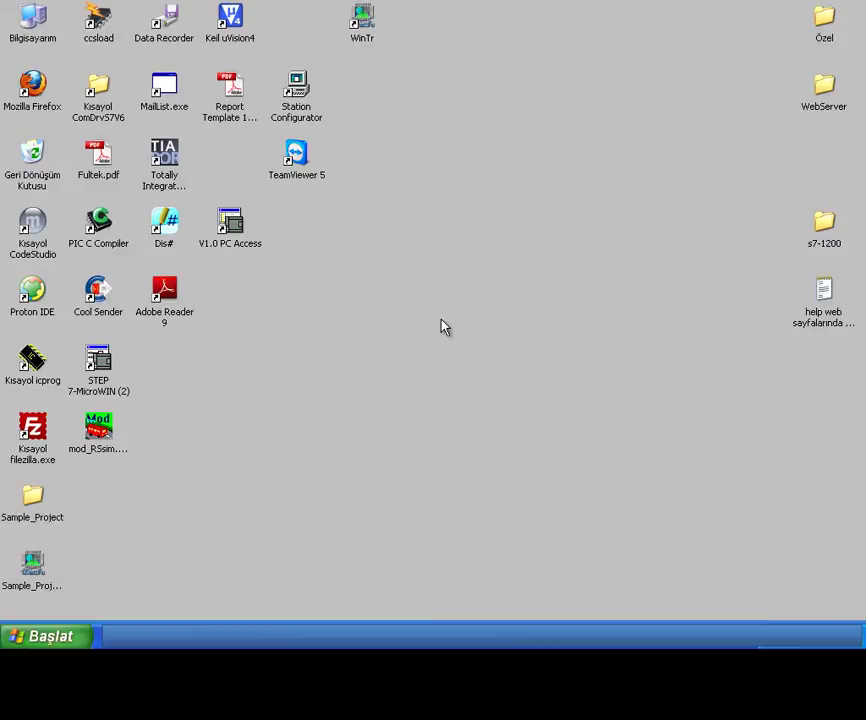
# Step: Open Sample_Project.spr in WinTr SCADA from its desktop icon
pyautogui.doubleClick(33, 570)
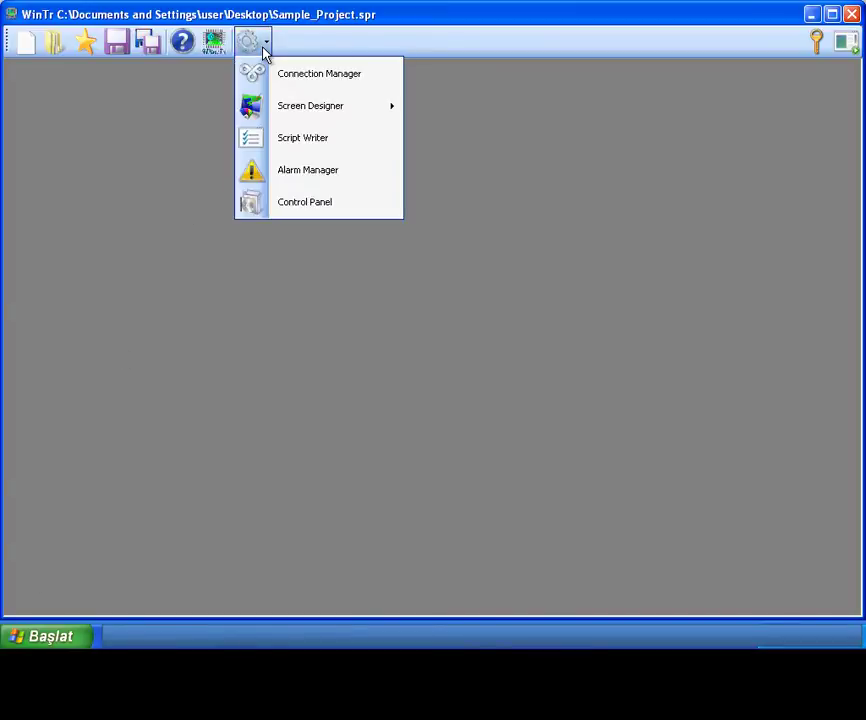
# Step: Add an internal tag named Date1 with value type Date Time
pyautogui.click(305, 76)
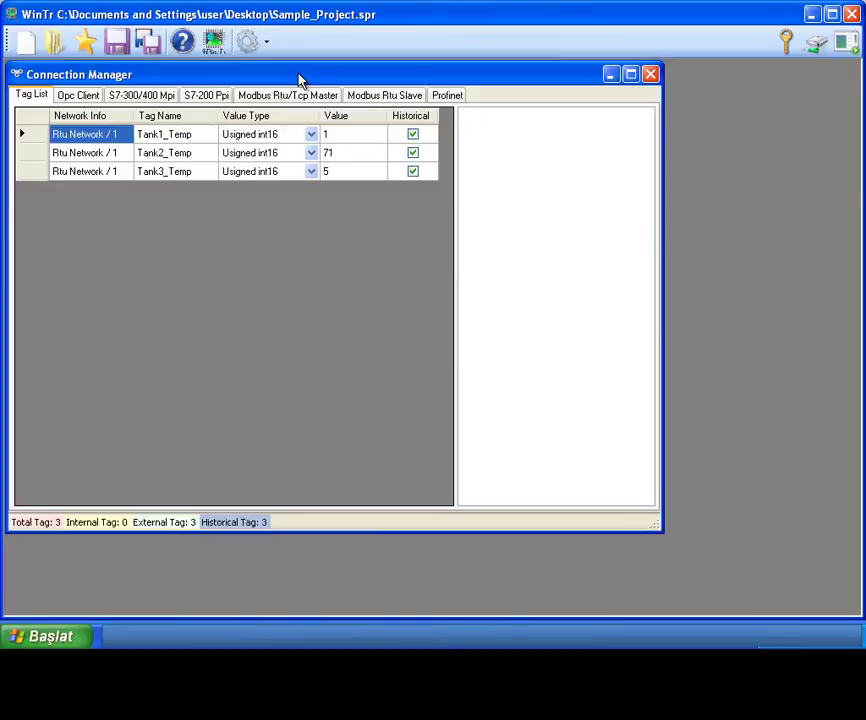
pyautogui.rightClick(141, 218)
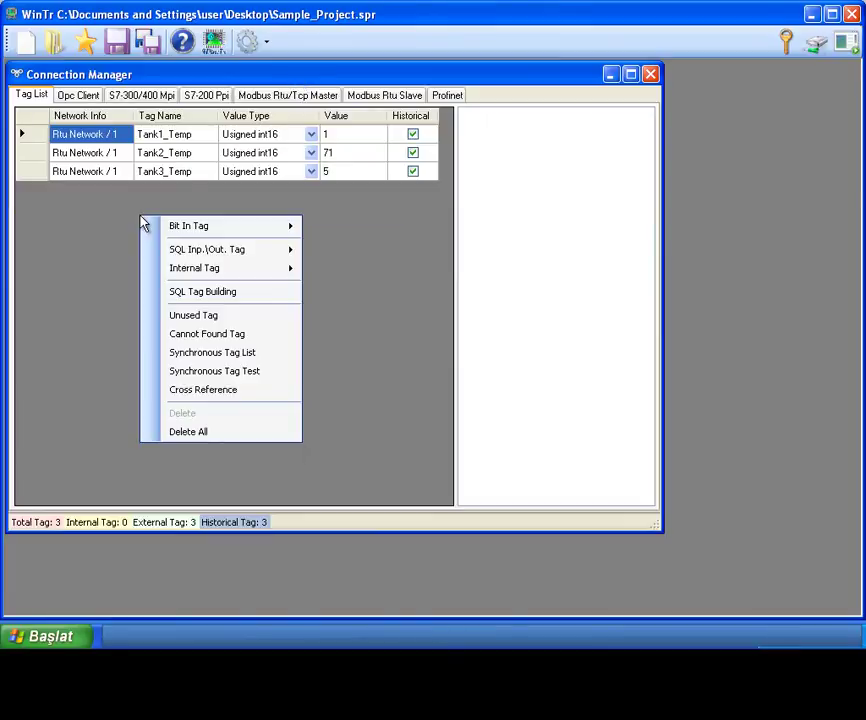
pyautogui.moveTo(180, 268)
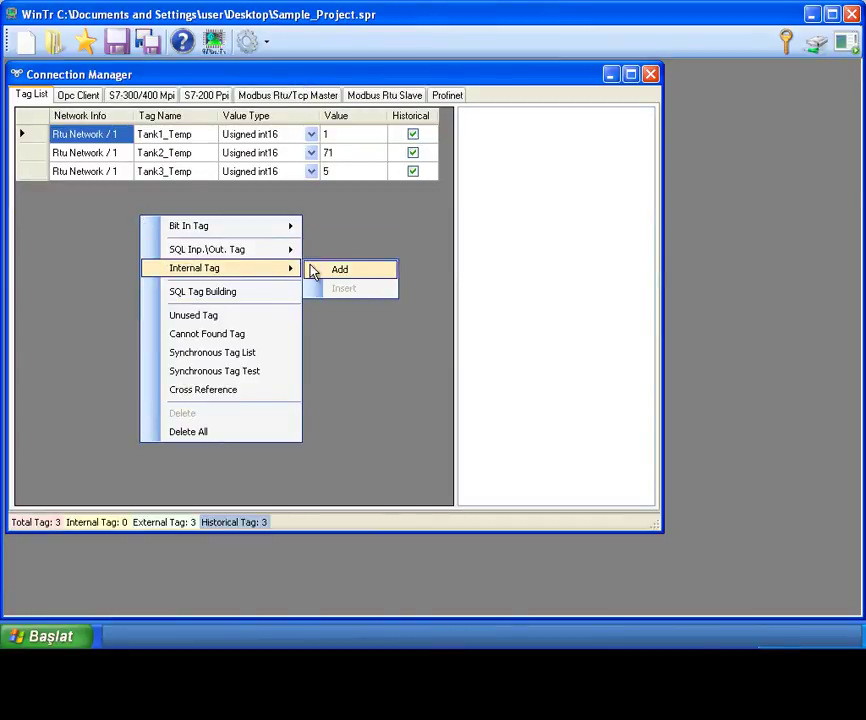
pyautogui.click(313, 271)
pyautogui.click(168, 192)
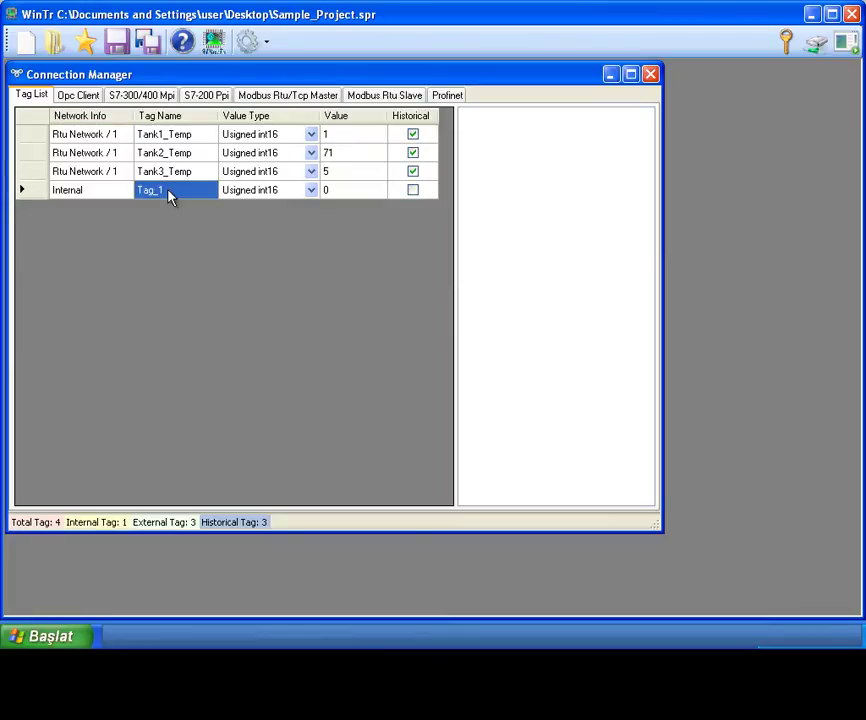
pyautogui.click(187, 191)
pyautogui.write('Date1')
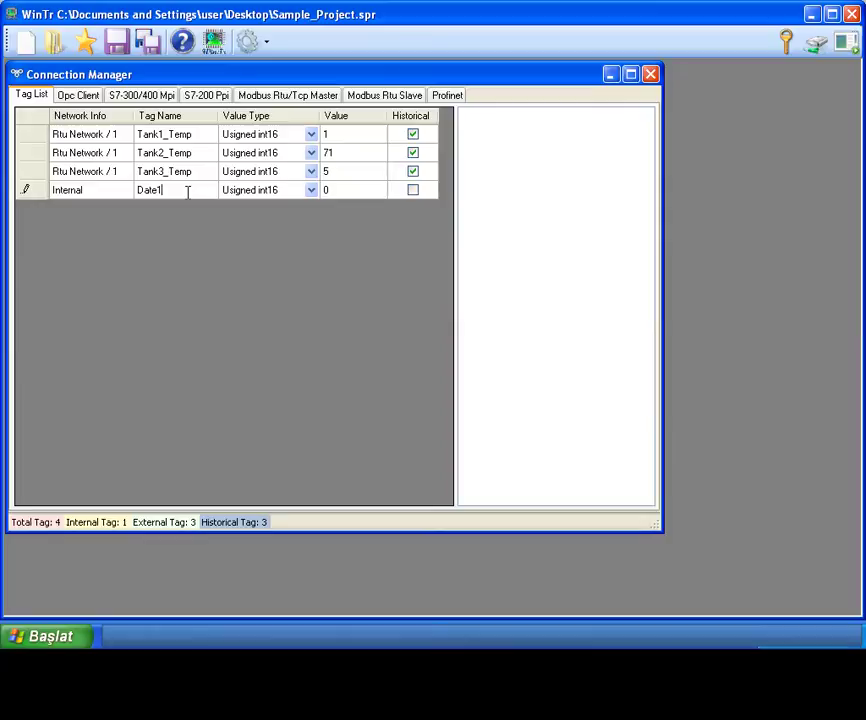
pyautogui.click(312, 191)
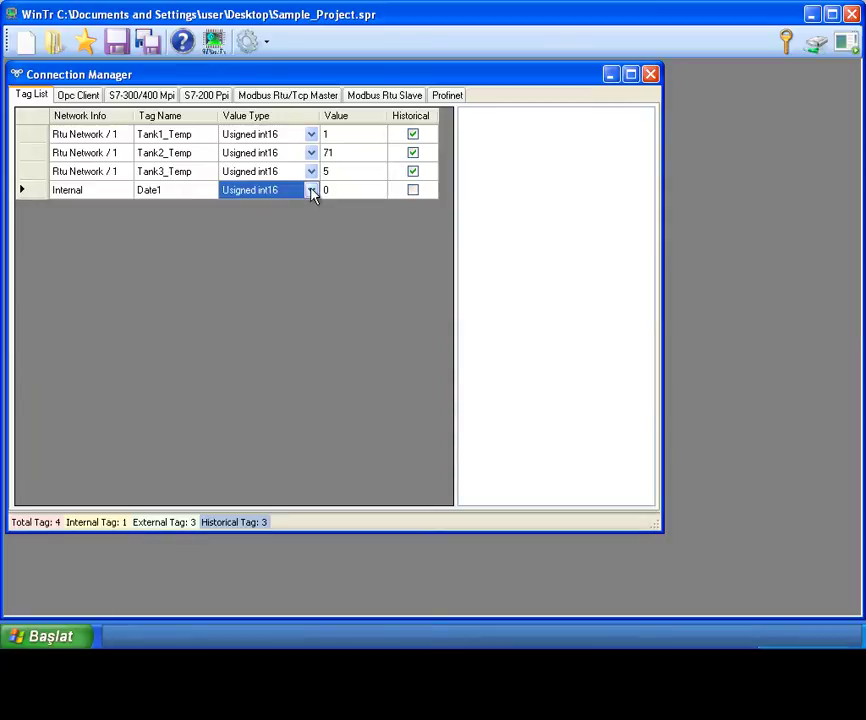
pyautogui.click(312, 193)
pyautogui.click(243, 283)
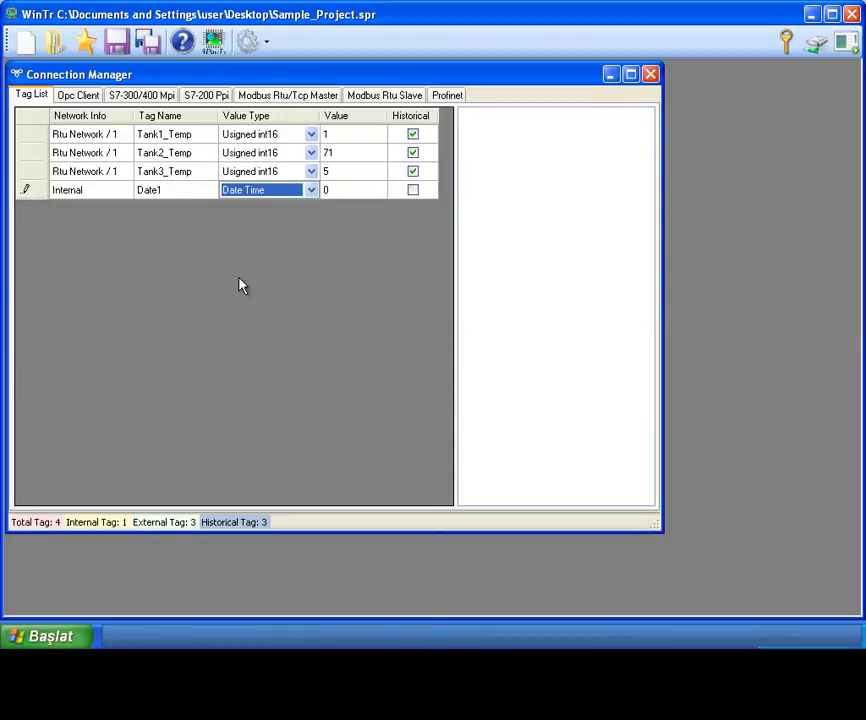
# Step: Add a second internal tag named Date2, also of Date Time type
pyautogui.rightClick(76, 235)
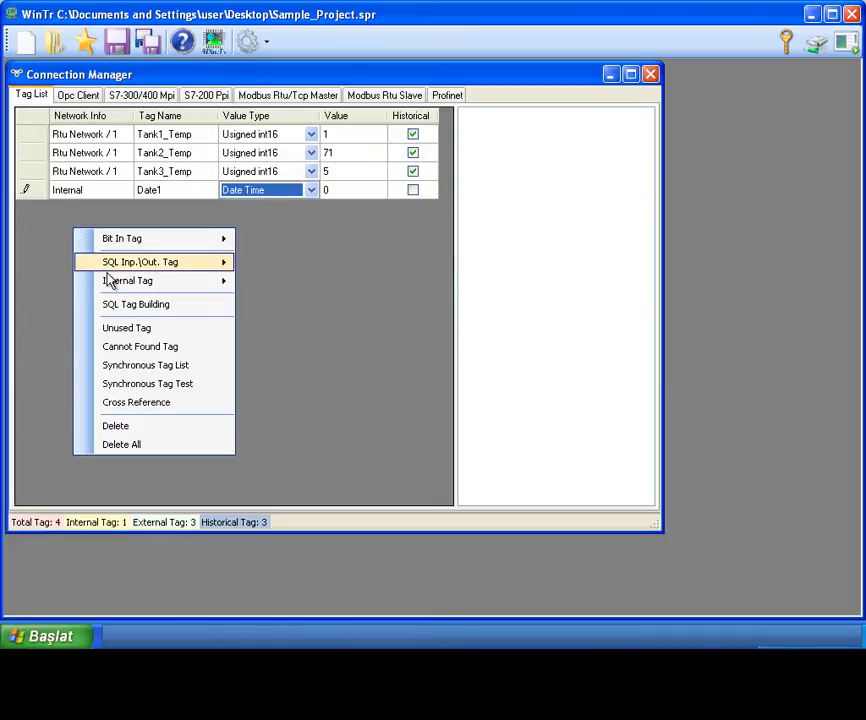
pyautogui.moveTo(108, 282)
pyautogui.click(268, 283)
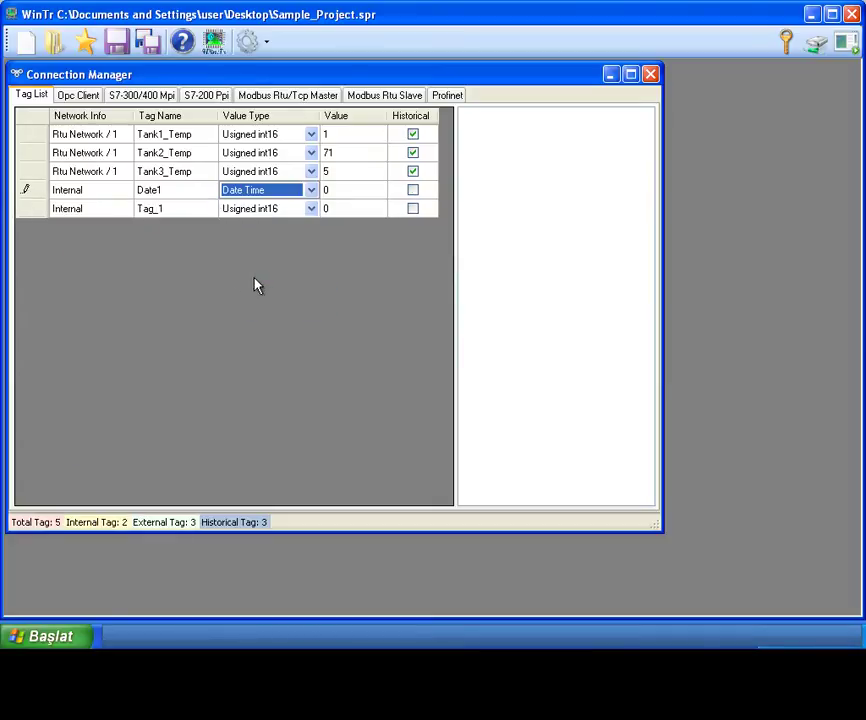
pyautogui.click(180, 212)
pyautogui.click(180, 211)
pyautogui.write('D')
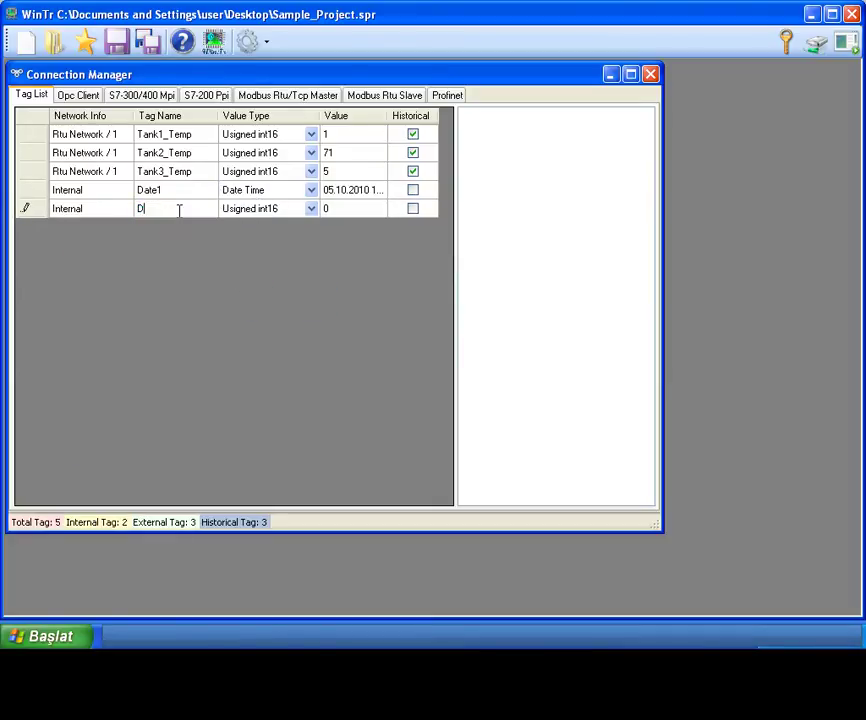
pyautogui.write('ate2')
pyautogui.click(313, 212)
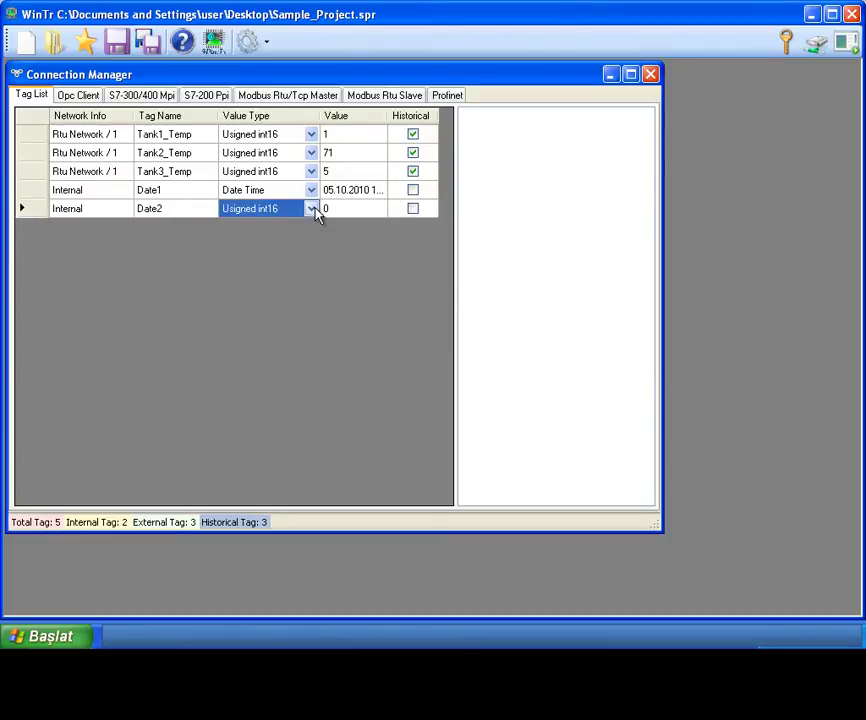
pyautogui.click(316, 212)
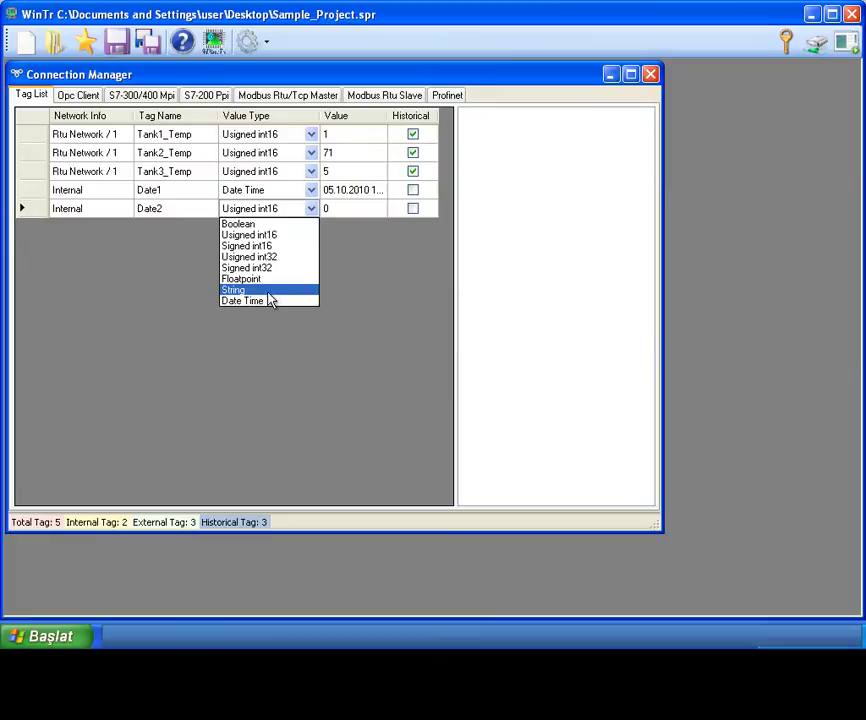
pyautogui.click(270, 300)
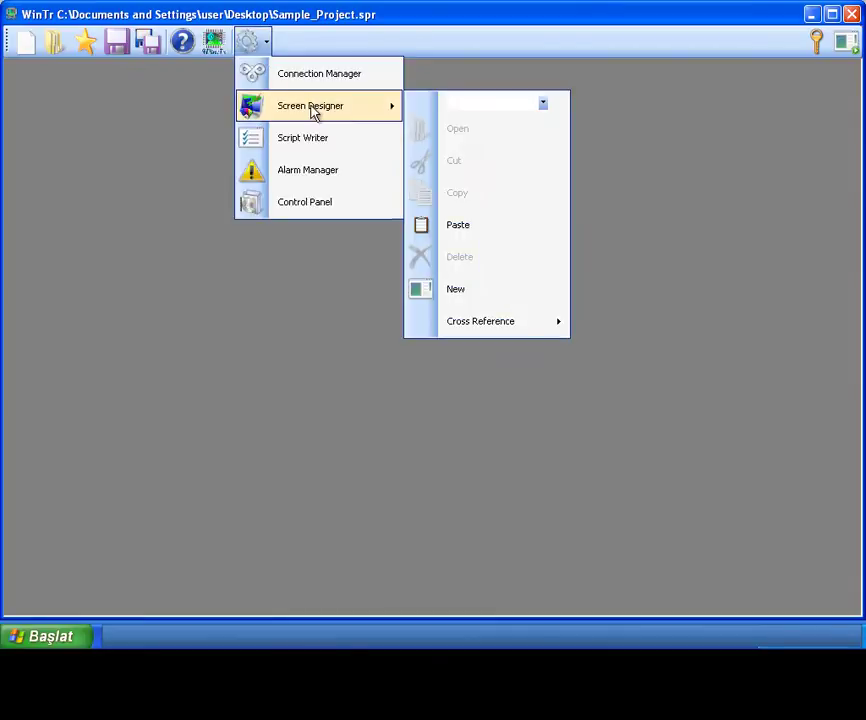
# Step: Open Screen_1 in the Screen Designer and narrow its trend chart from width 716 to 519
pyautogui.click(472, 103)
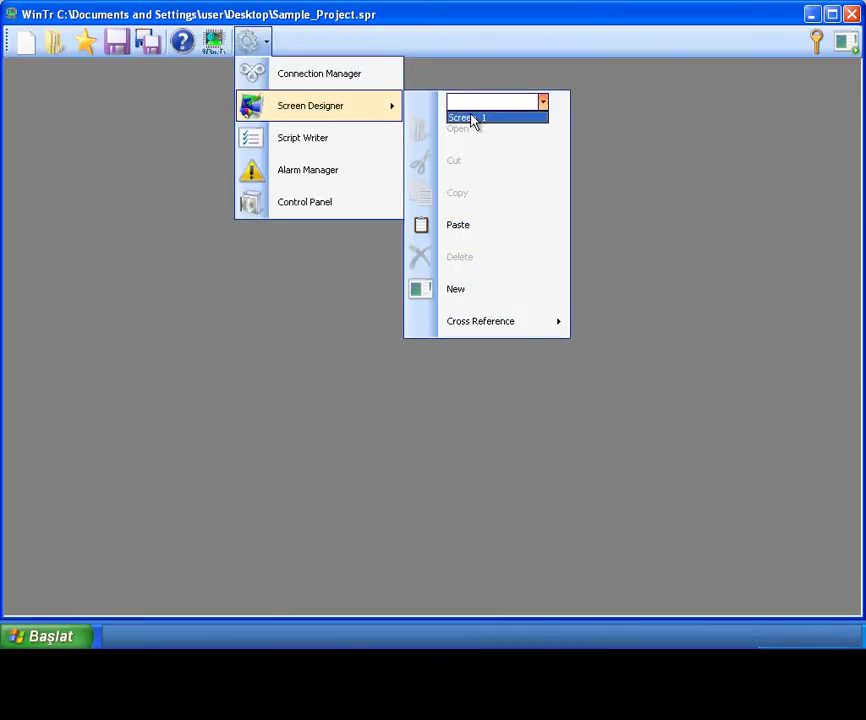
pyautogui.click(474, 119)
pyautogui.click(469, 131)
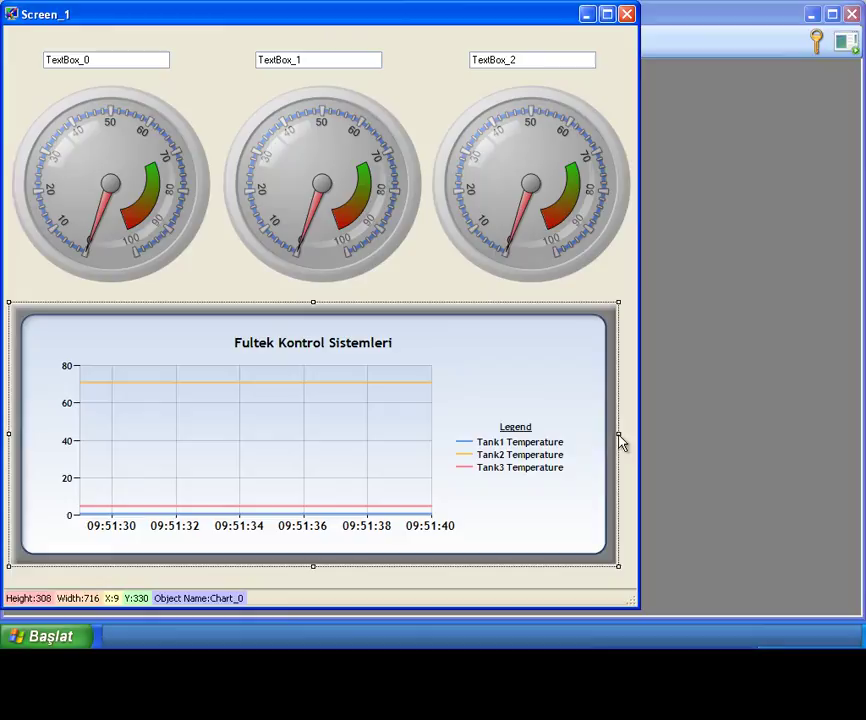
pyautogui.moveTo(620, 440); pyautogui.dragTo(453, 434)
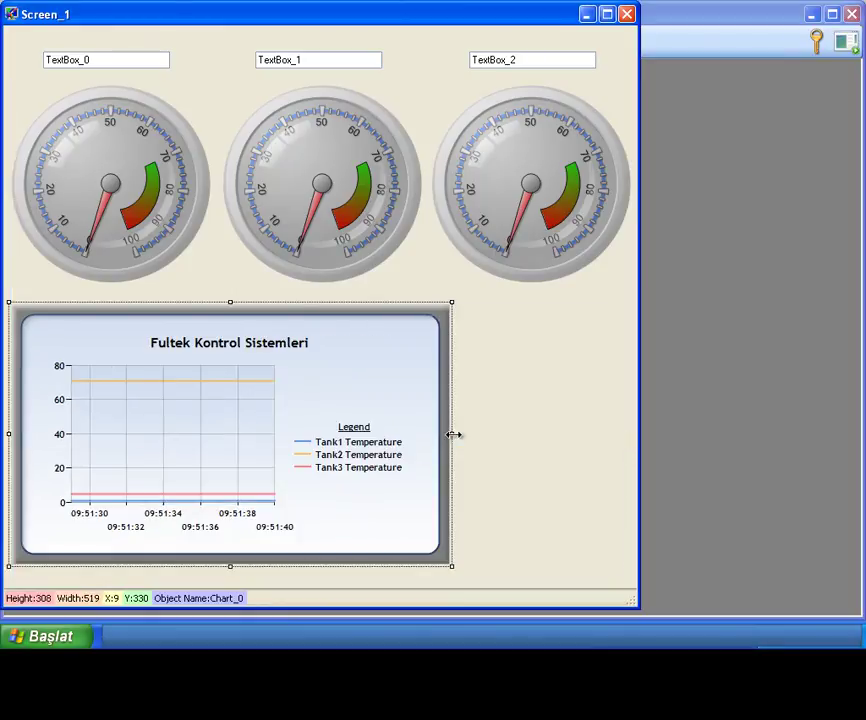
# Step: Add a date-time picker beside the chart and set its format to Time, showing 10:14:43
pyautogui.rightClick(509, 320)
pyautogui.moveTo(519, 325)
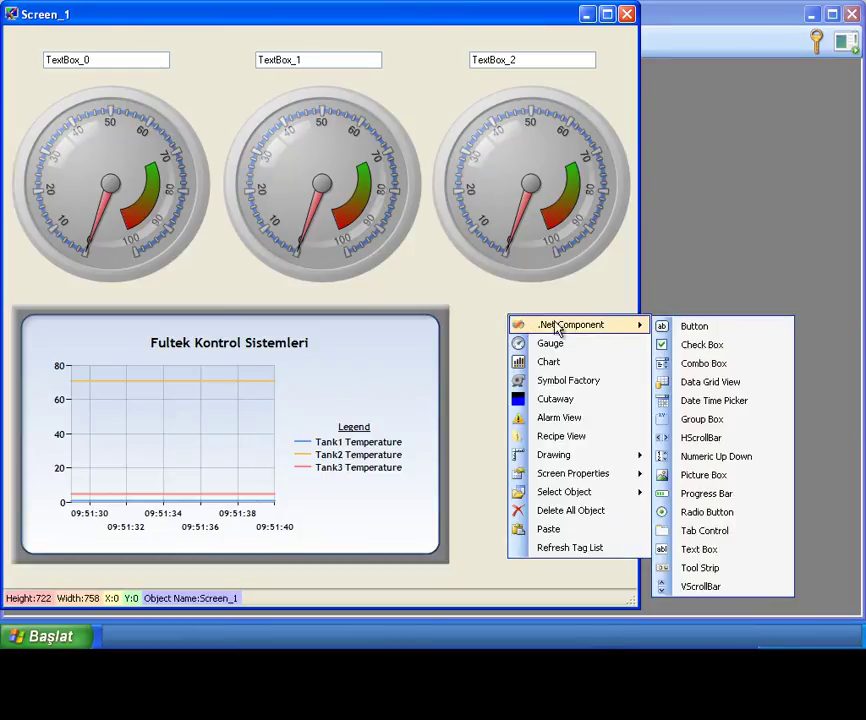
pyautogui.click(695, 400)
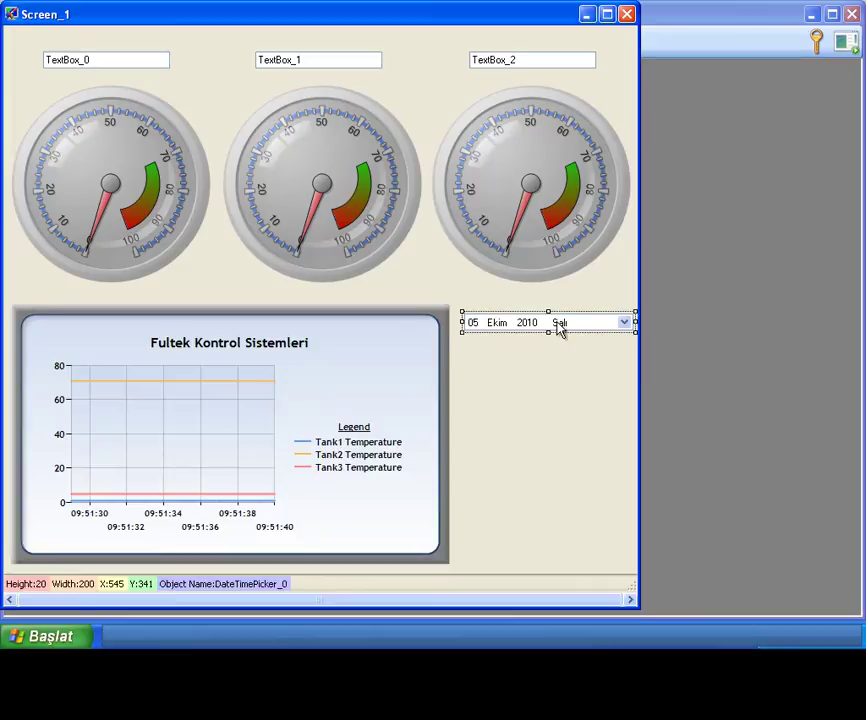
pyautogui.moveTo(560, 330); pyautogui.dragTo(561, 321)
pyautogui.rightClick(561, 321)
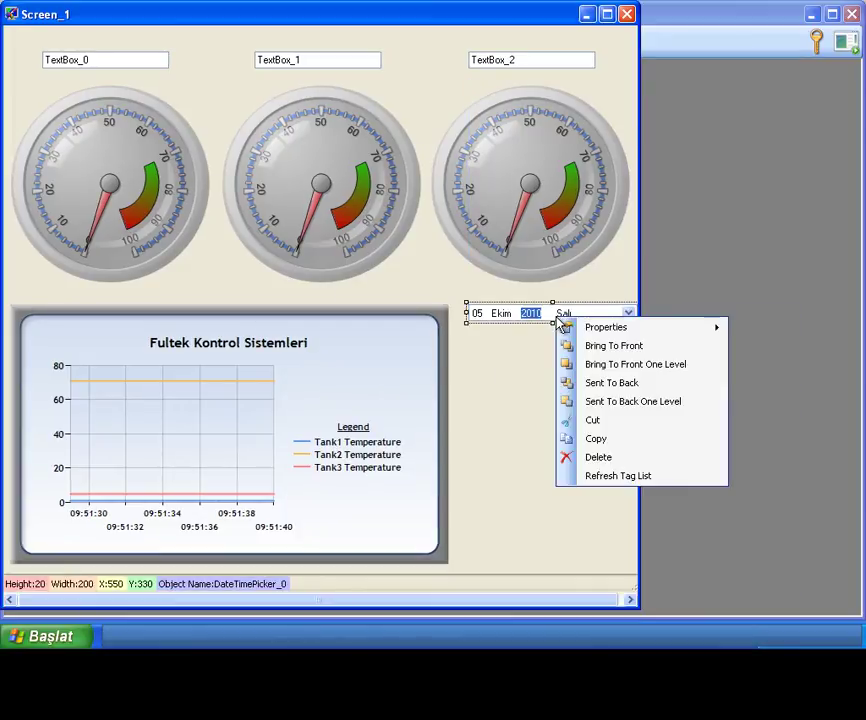
pyautogui.moveTo(616, 336)
pyautogui.moveTo(508, 352)
pyautogui.click(600, 351)
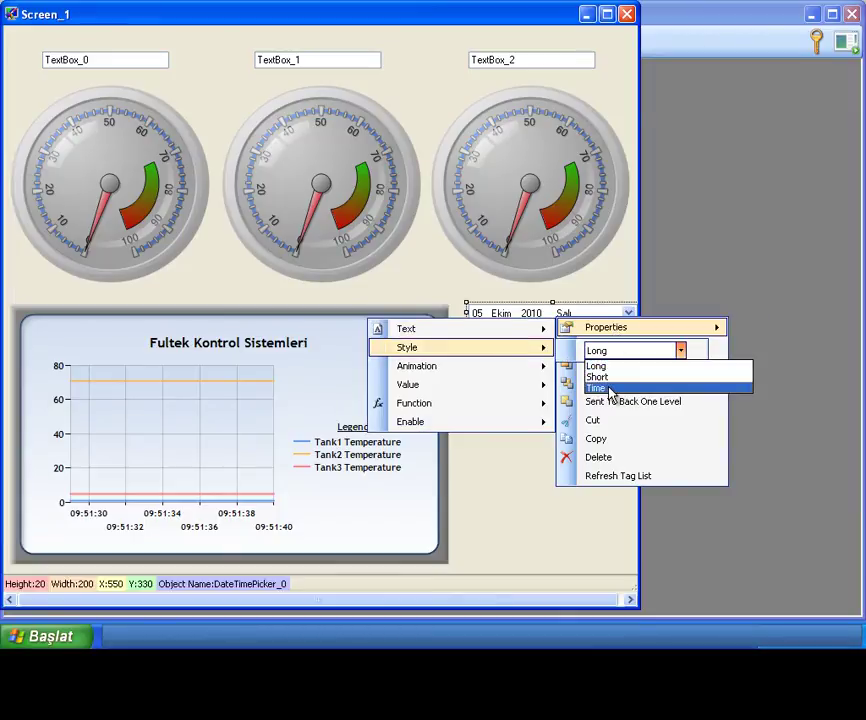
pyautogui.click(610, 391)
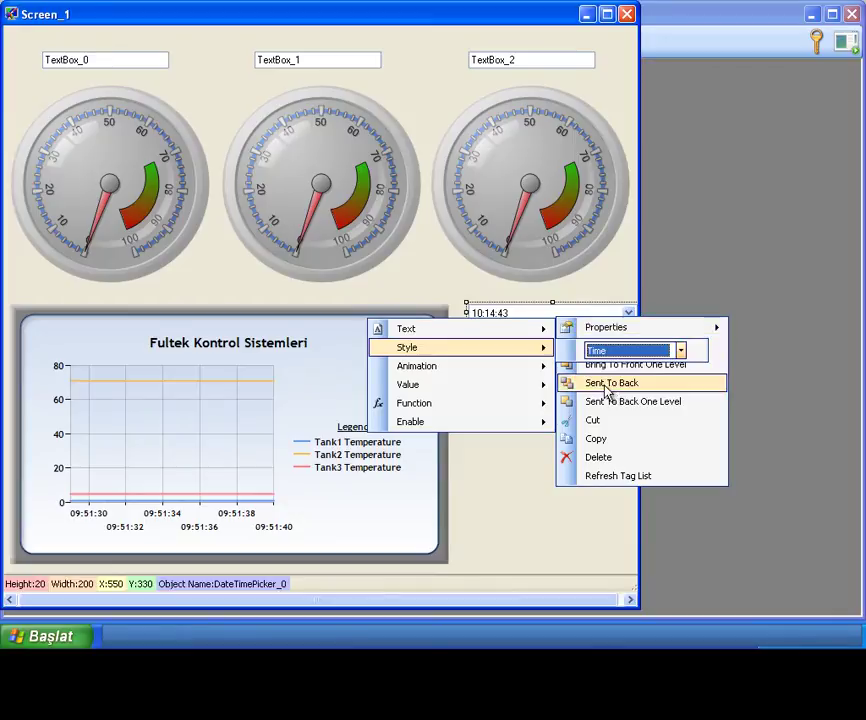
# Step: Nudge the time picker slightly left and copy it
pyautogui.moveTo(499, 315); pyautogui.dragTo(497, 313)
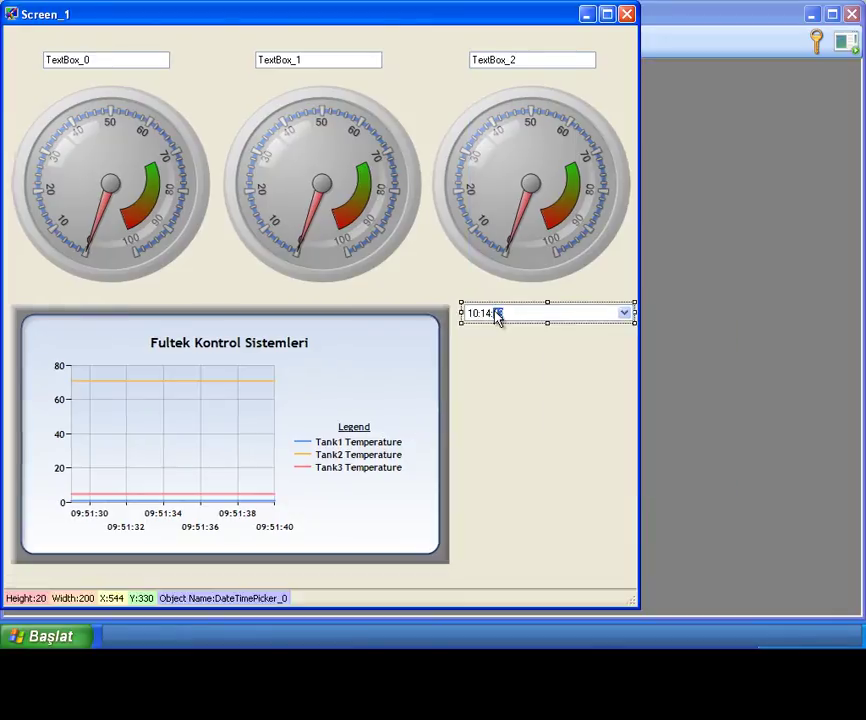
pyautogui.rightClick(548, 313)
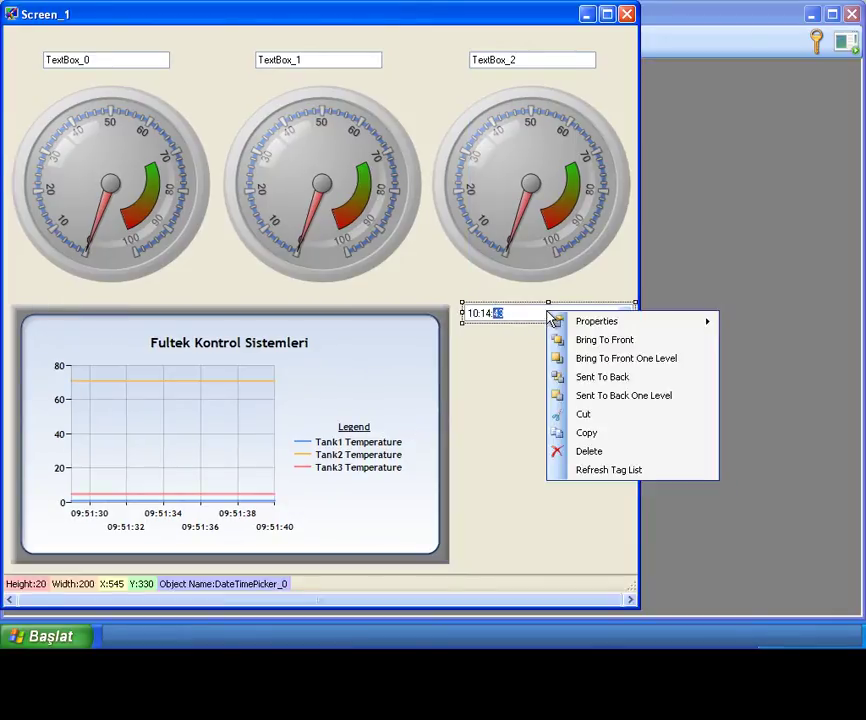
pyautogui.click(587, 433)
pyautogui.click(543, 354)
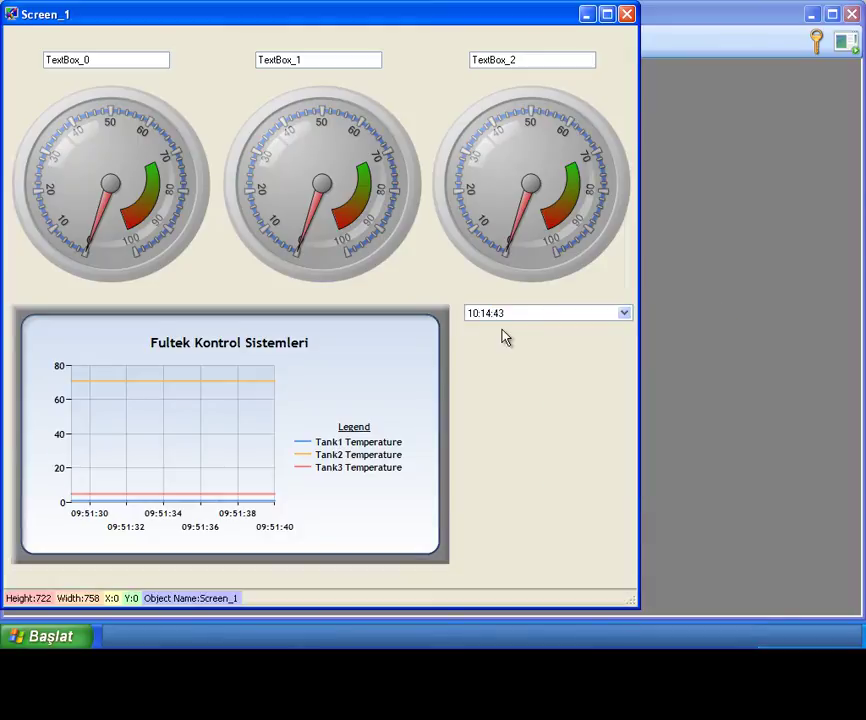
# Step: Paste a second time picker, DateTimePicker_1, below the first and add Button_0 beneath them
pyautogui.rightClick(477, 334)
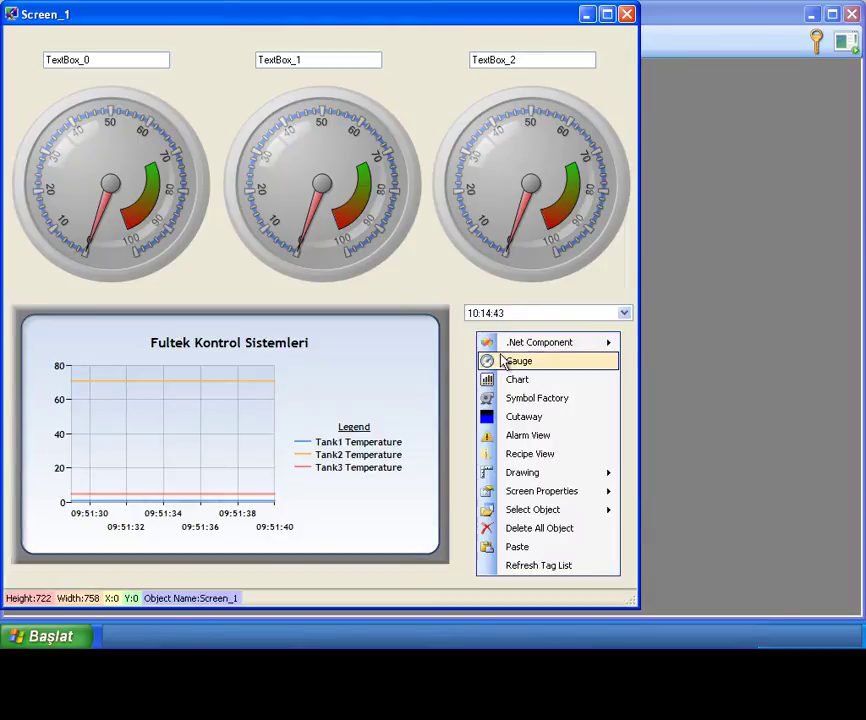
pyautogui.click(517, 548)
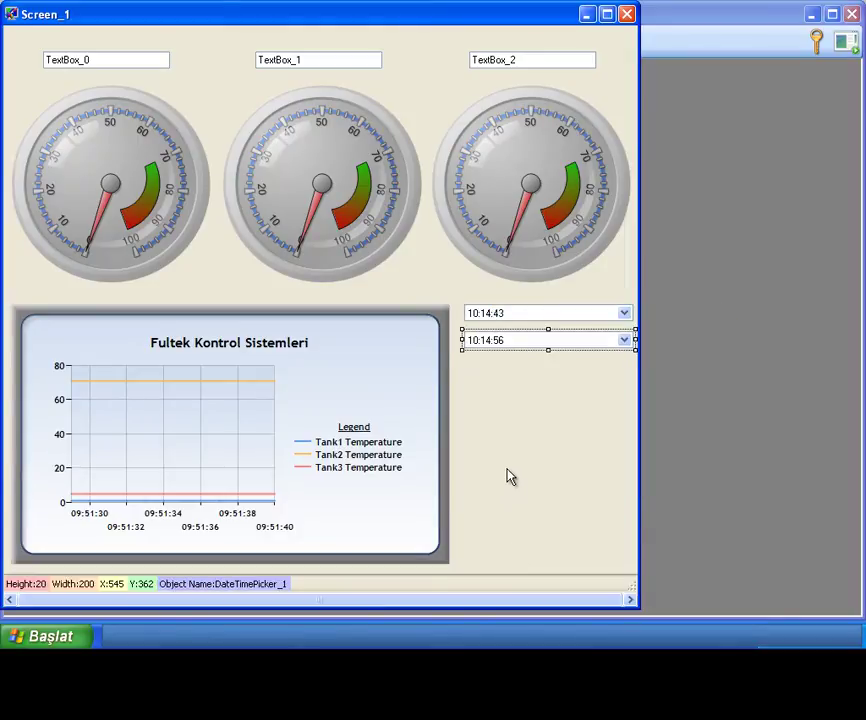
pyautogui.rightClick(556, 366)
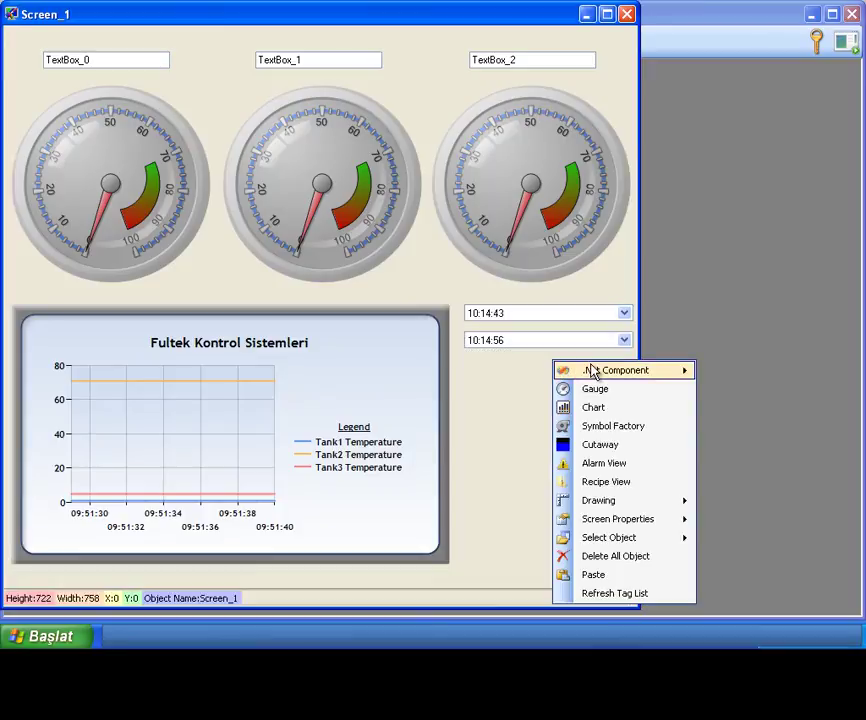
pyautogui.moveTo(592, 369)
pyautogui.click(735, 352)
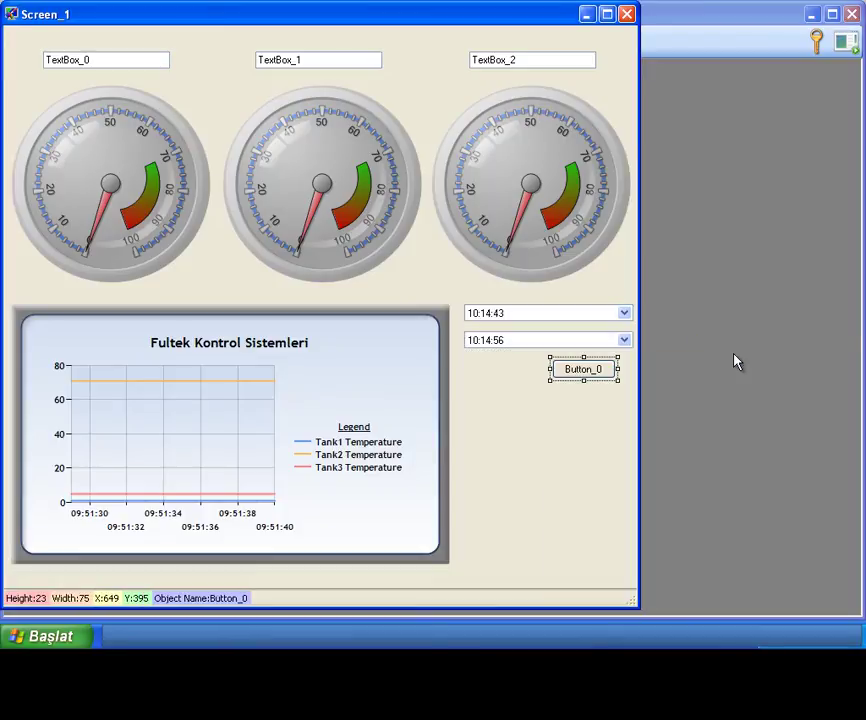
# Step: Bind DateTimePicker_0's Value property to the Date1 tag
pyautogui.click(598, 369)
pyautogui.rightClick(597, 318)
pyautogui.moveTo(624, 327)
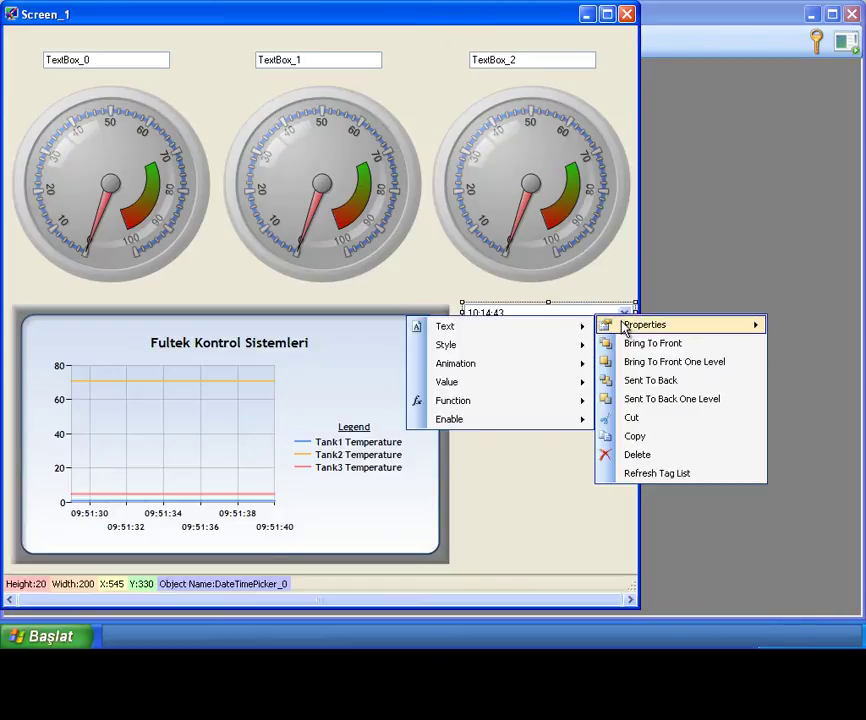
pyautogui.moveTo(533, 386)
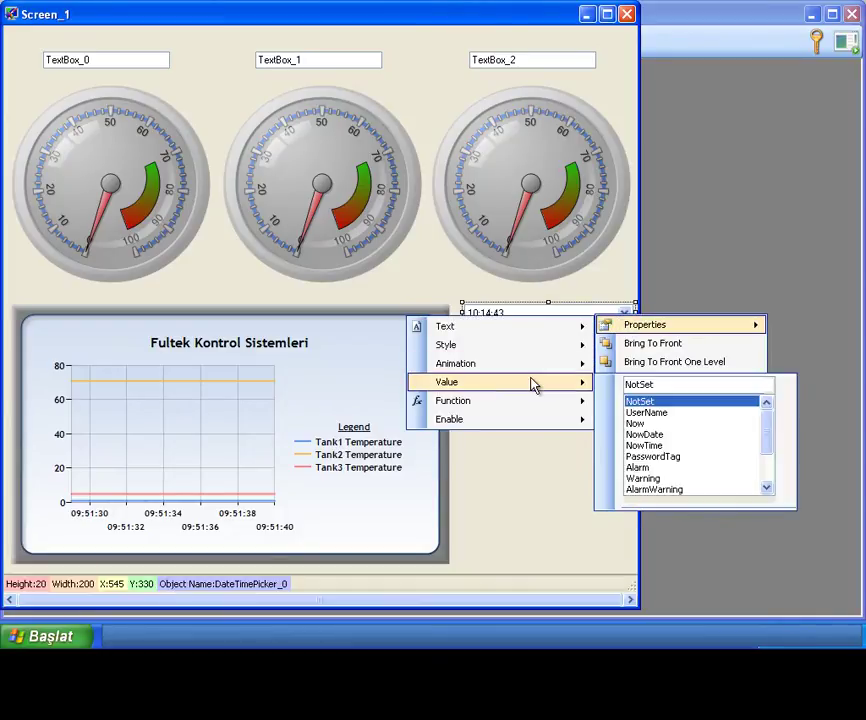
pyautogui.click(765, 464)
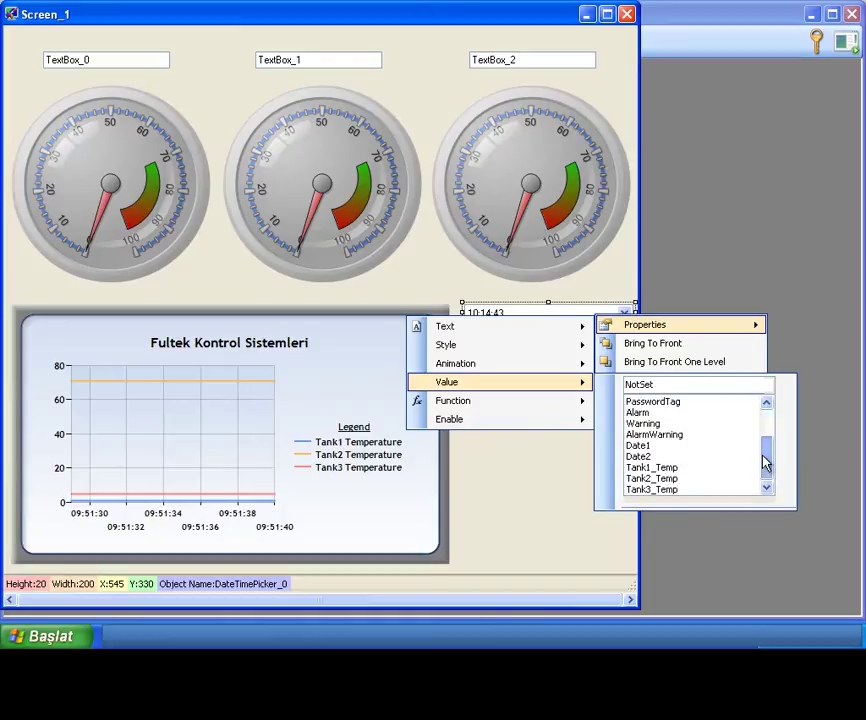
pyautogui.click(645, 449)
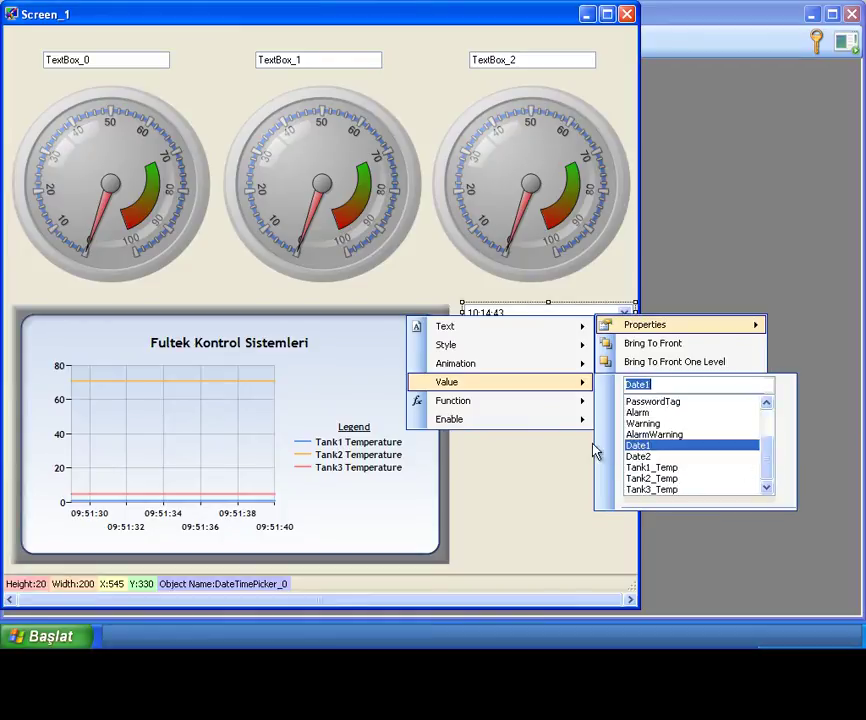
# Step: Open DateTimePicker_1's Value property and scroll through the tag list
pyautogui.click(555, 363)
pyautogui.rightClick(565, 340)
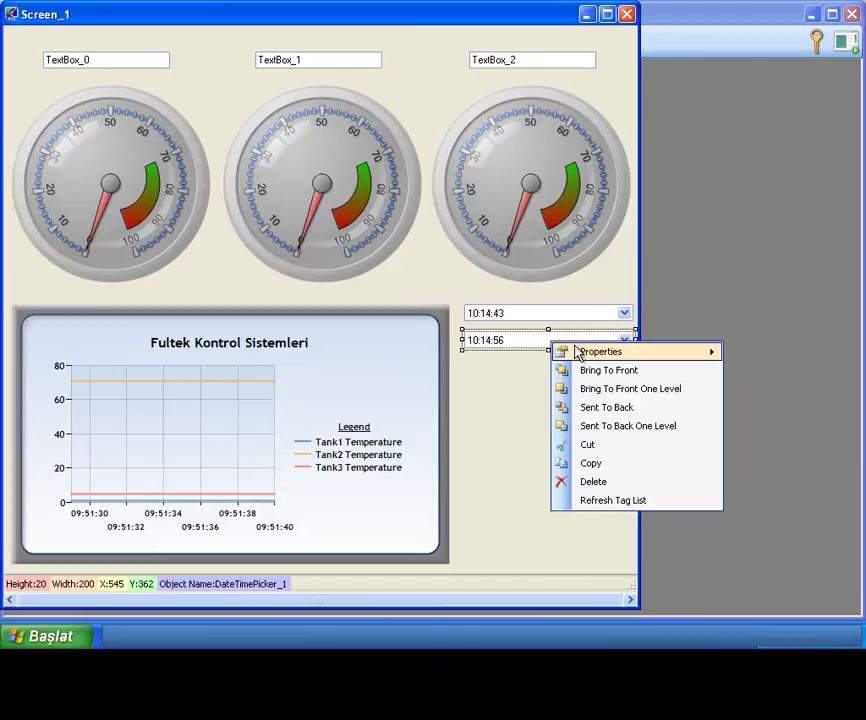
pyautogui.moveTo(508, 410)
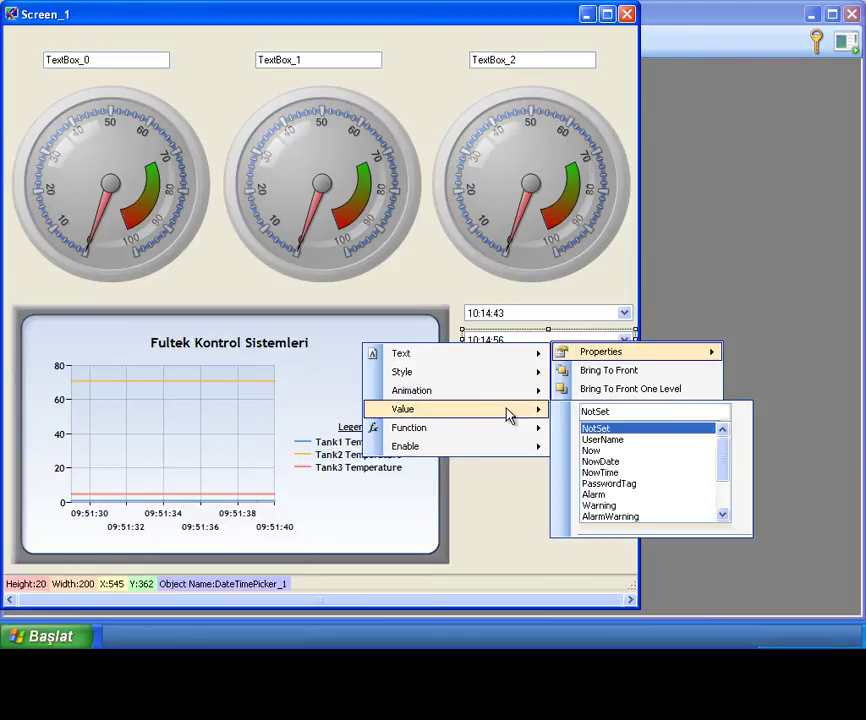
pyautogui.moveTo(719, 458); pyautogui.dragTo(721, 501)
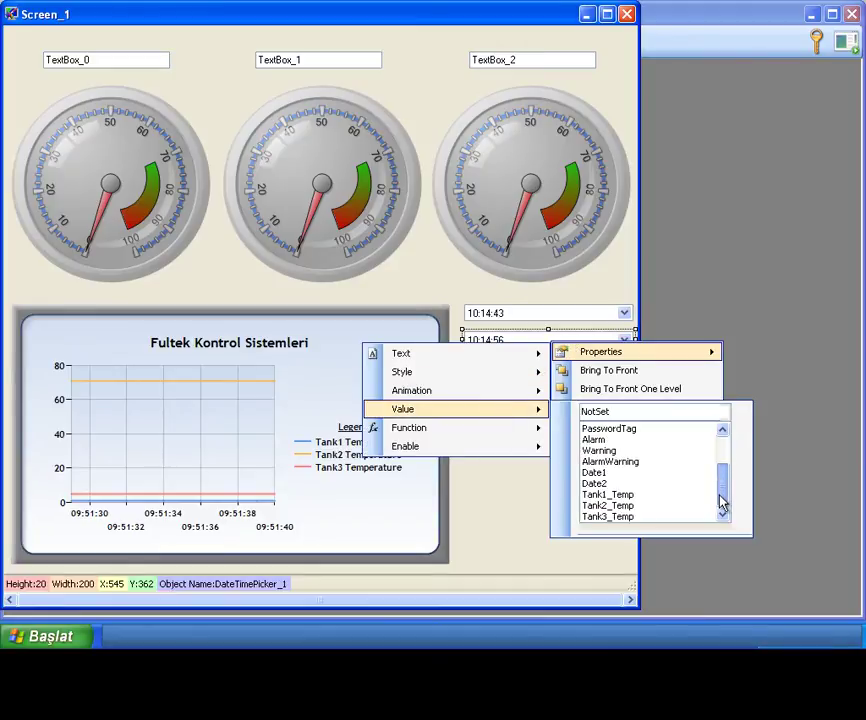
# Step: Bind DateTimePicker_1 to Date2 and set Button_0's Off Text to 'Get Report'
pyautogui.click(596, 486)
pyautogui.click(541, 481)
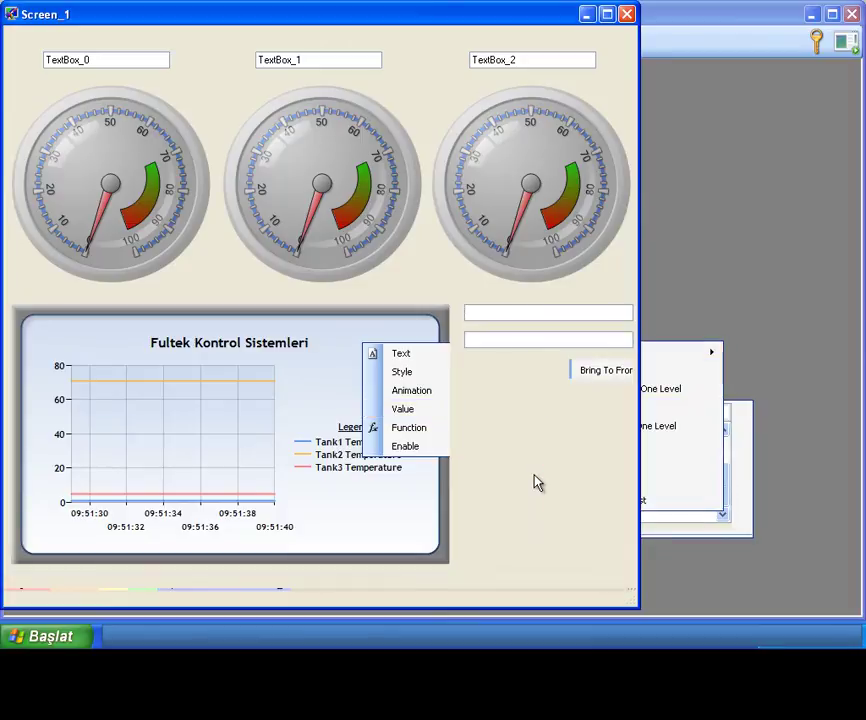
pyautogui.rightClick(596, 375)
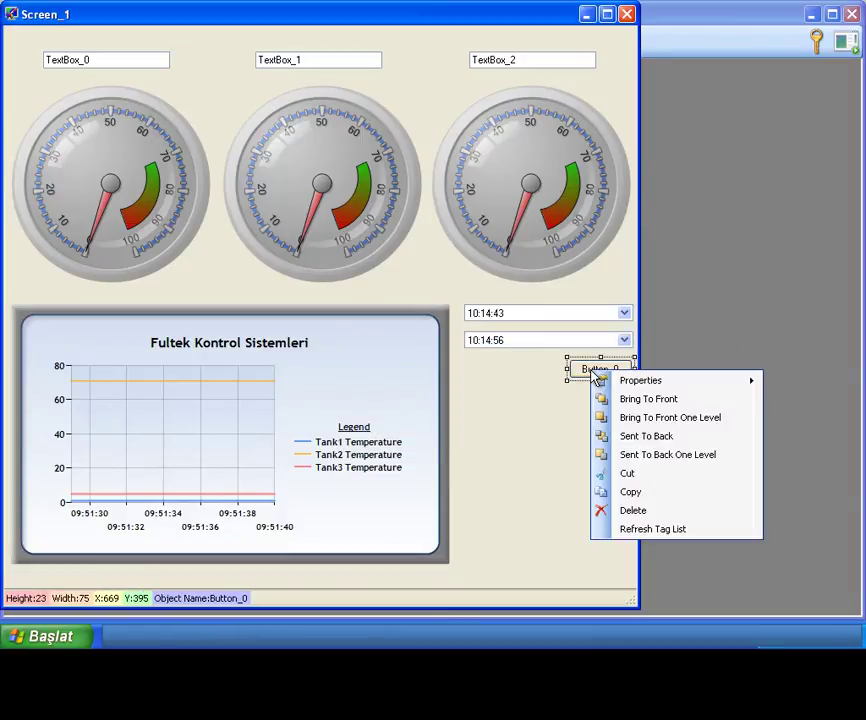
pyautogui.moveTo(605, 379)
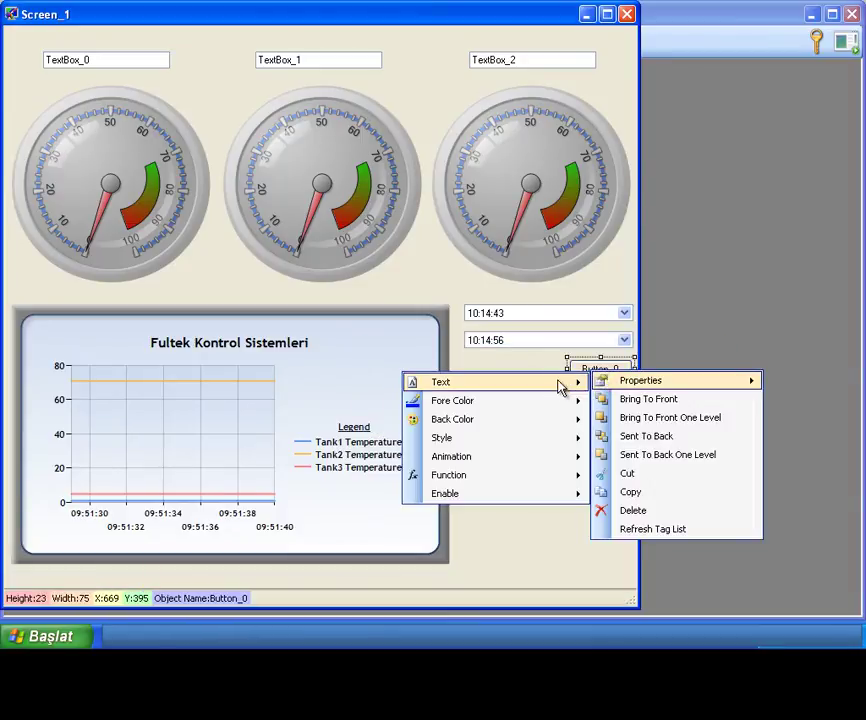
pyautogui.moveTo(556, 388)
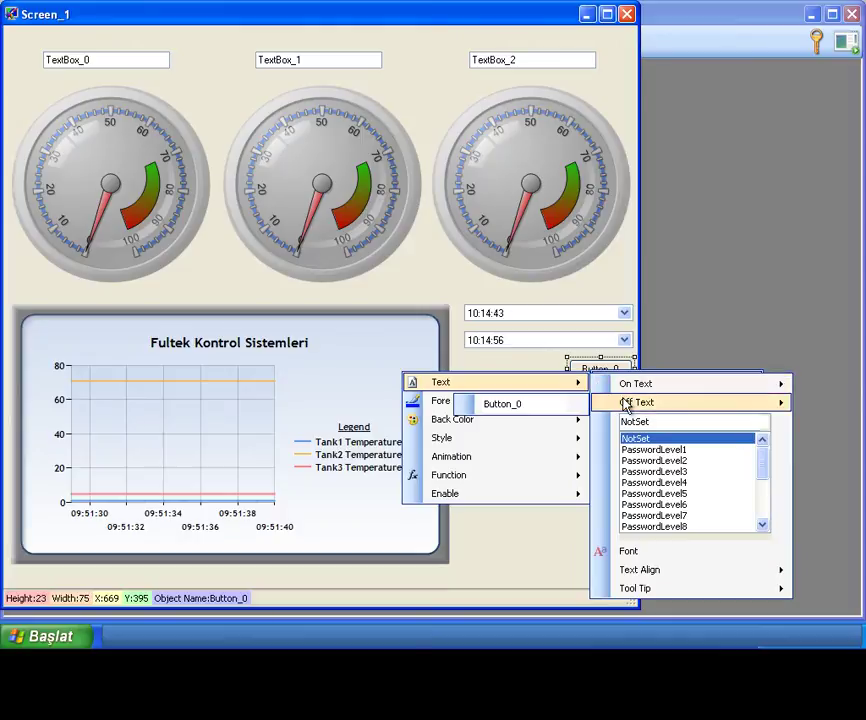
pyautogui.write('Get Report')
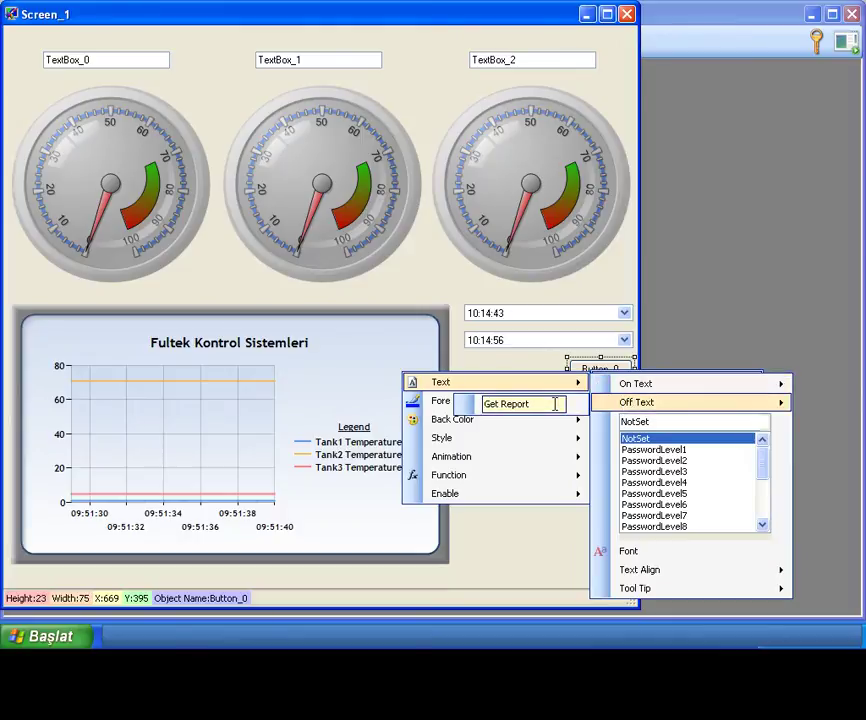
pyautogui.press('Return')
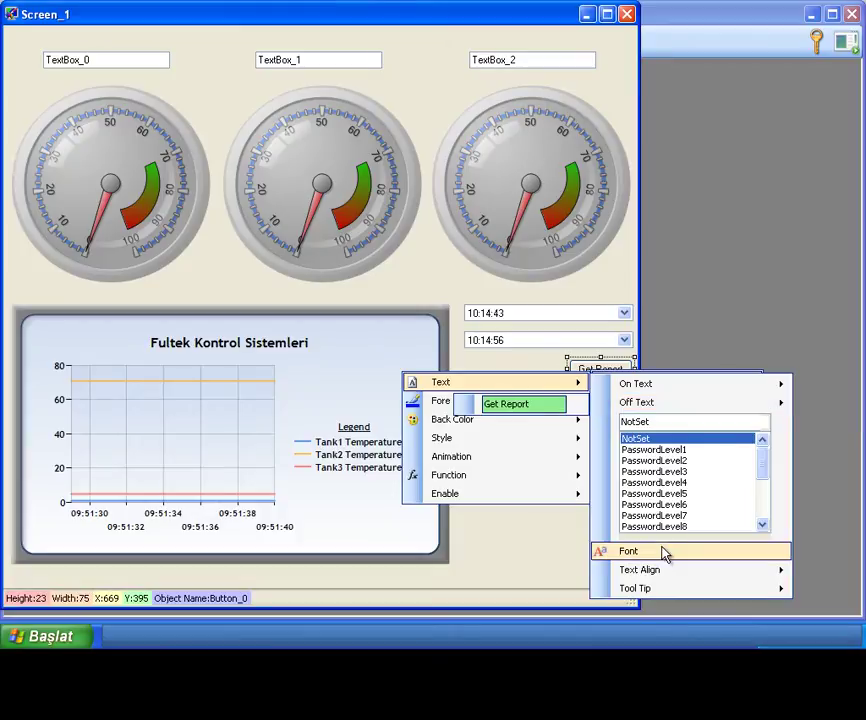
# Step: Make the Get Report label bold (Kalın) and widen the button so it fits
pyautogui.click(652, 550)
pyautogui.click(410, 201)
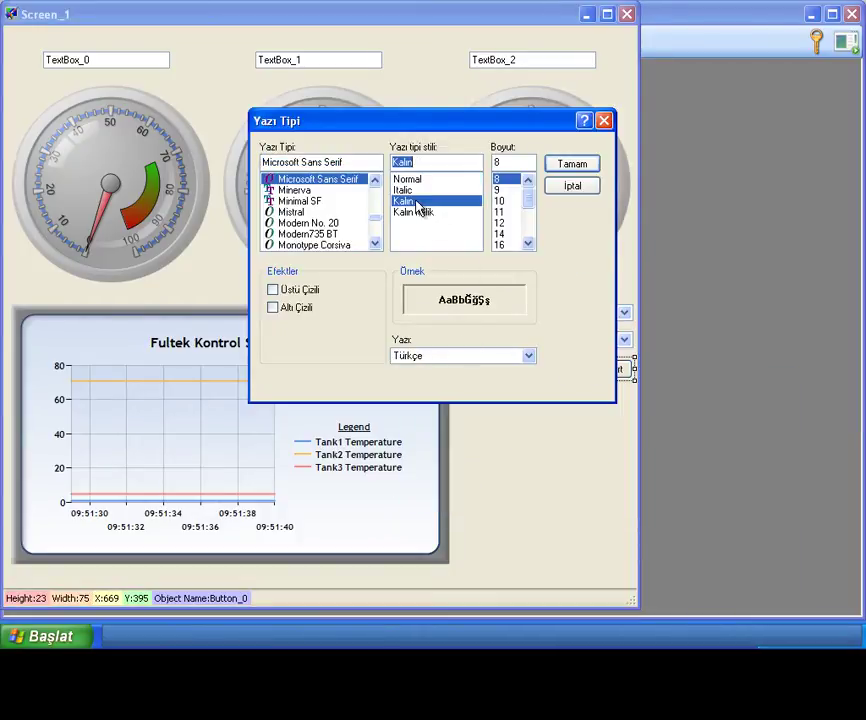
pyautogui.click(562, 167)
pyautogui.moveTo(566, 381); pyautogui.dragTo(556, 384)
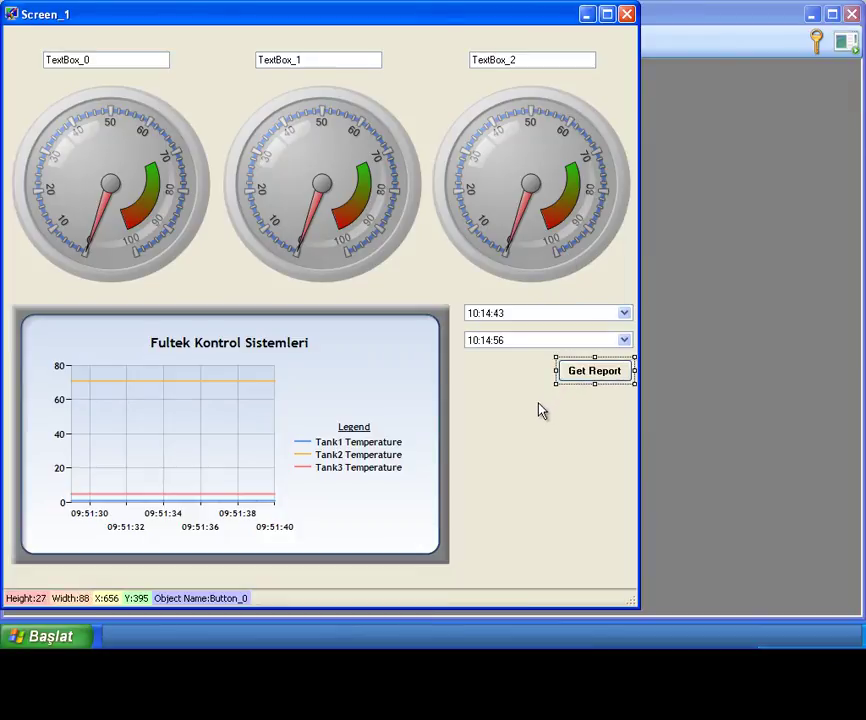
pyautogui.click(541, 423)
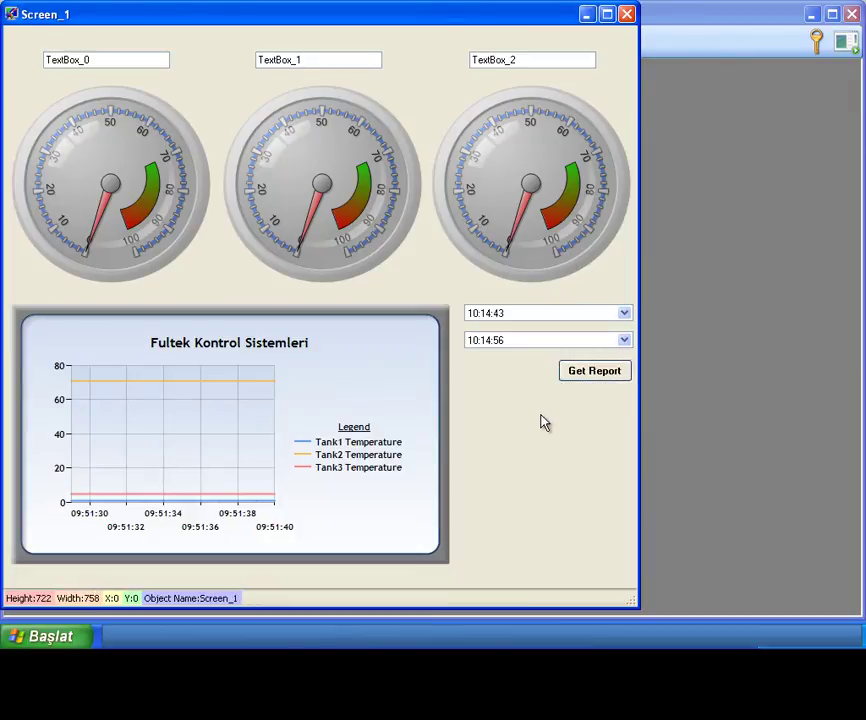
# Step: Move the time pickers and Get Report button lower, then add a data grid at upper right
pyautogui.moveTo(460, 298); pyautogui.dragTo(636, 418)
pyautogui.moveTo(567, 316); pyautogui.dragTo(567, 492)
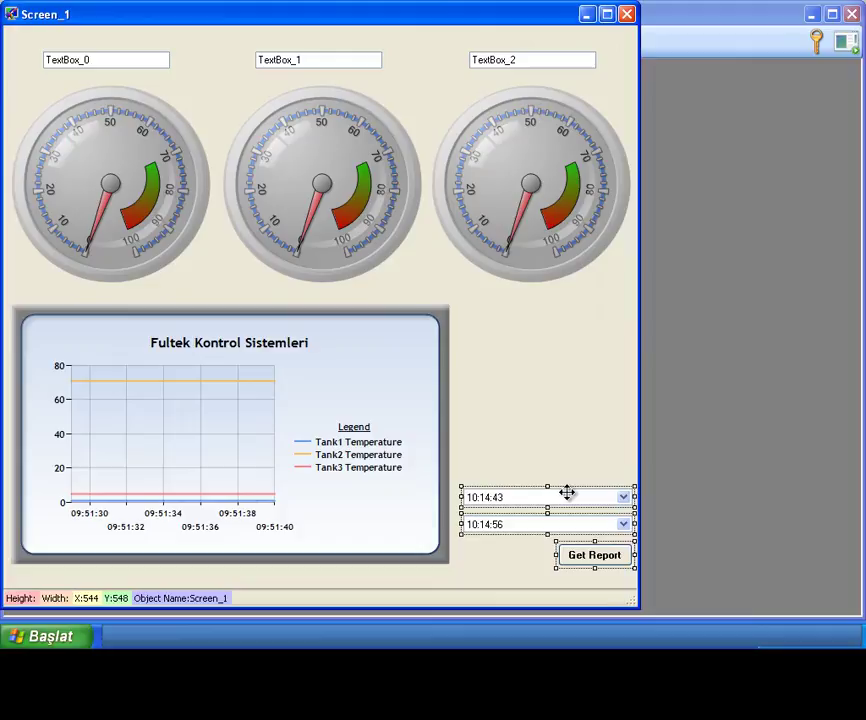
pyautogui.click(535, 415)
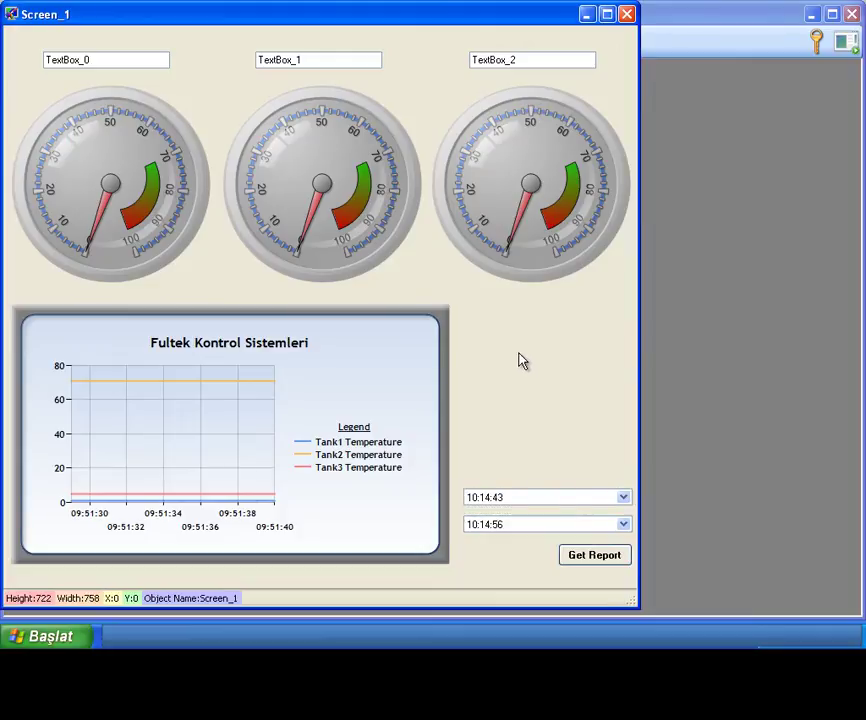
pyautogui.rightClick(518, 318)
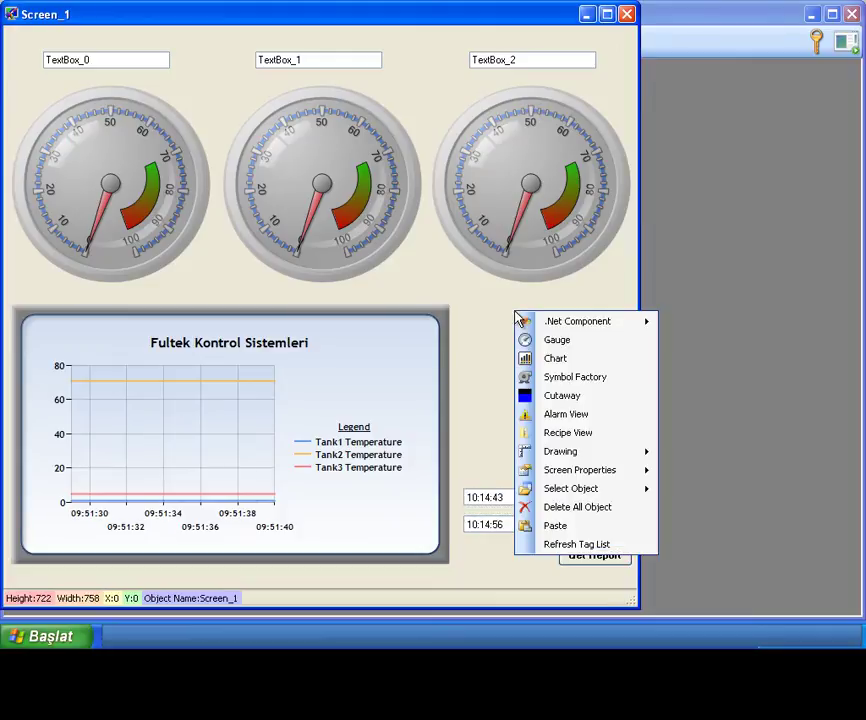
pyautogui.moveTo(540, 321)
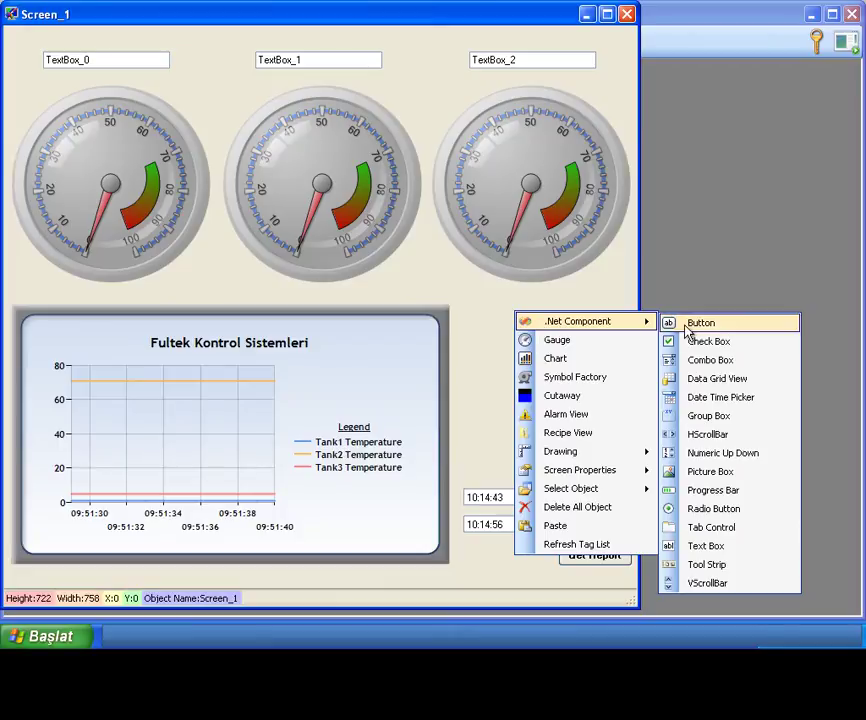
pyautogui.click(714, 379)
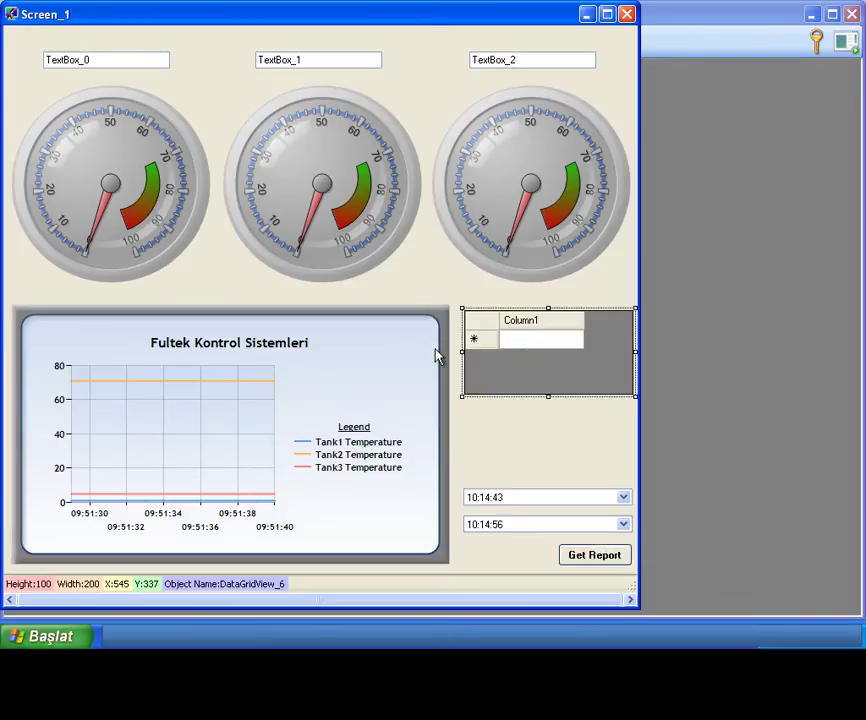
# Step: Narrow the chart to width 442, move DataGridView_6 beside it and enlarge it to 265×196
pyautogui.click(435, 355)
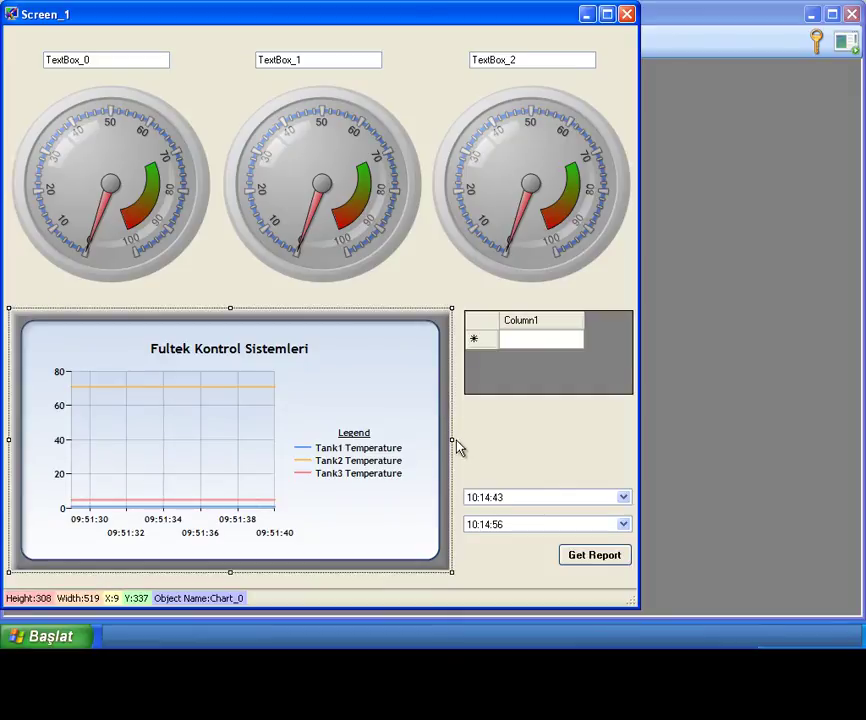
pyautogui.moveTo(452, 440); pyautogui.dragTo(387, 440)
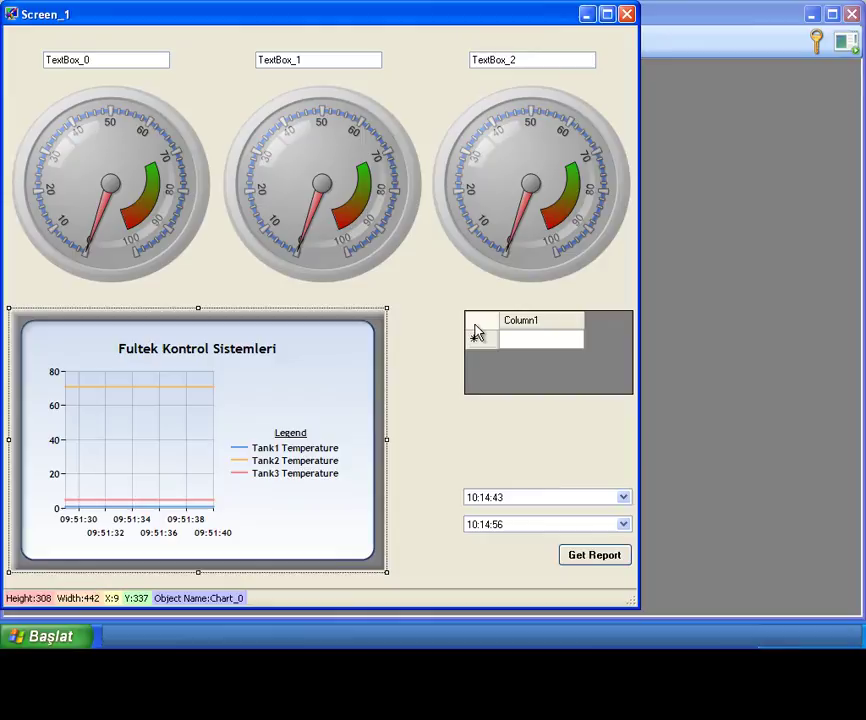
pyautogui.moveTo(470, 328); pyautogui.dragTo(400, 327)
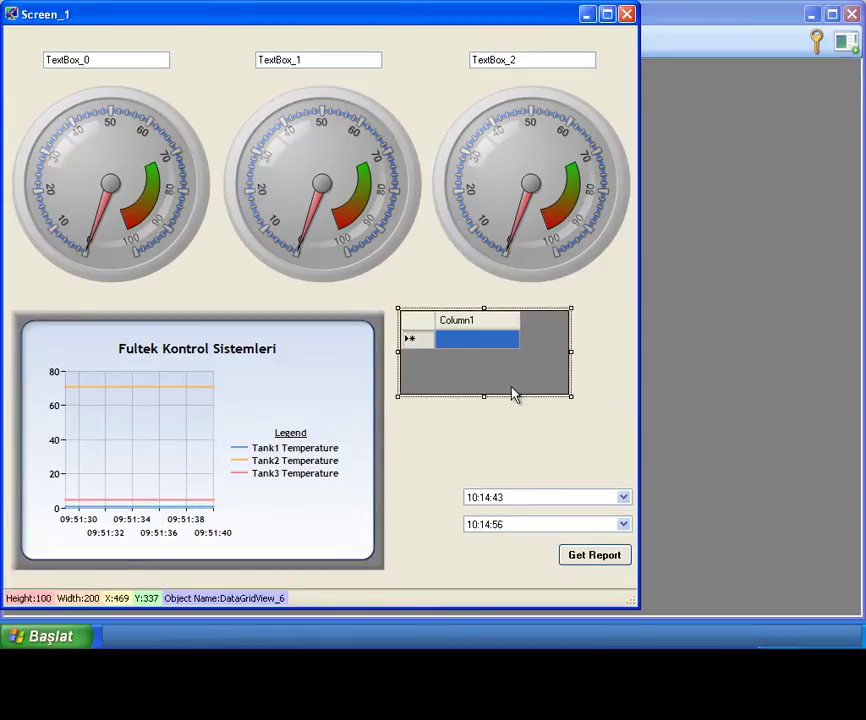
pyautogui.moveTo(569, 399); pyautogui.dragTo(626, 477)
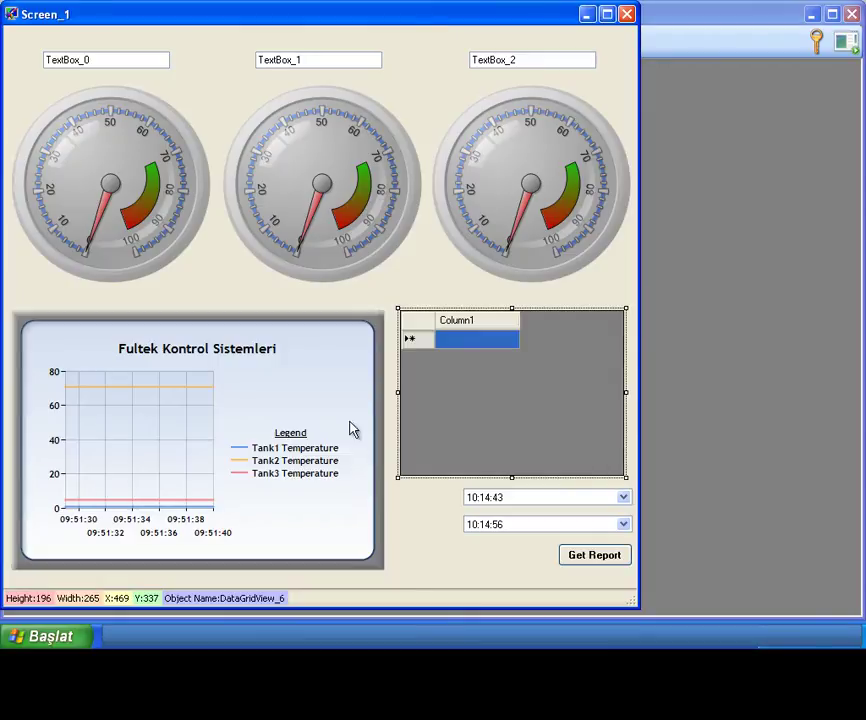
# Step: Dock the chart legend at Top in Column style and stretch the chart to 453×329
pyautogui.press('Escape')
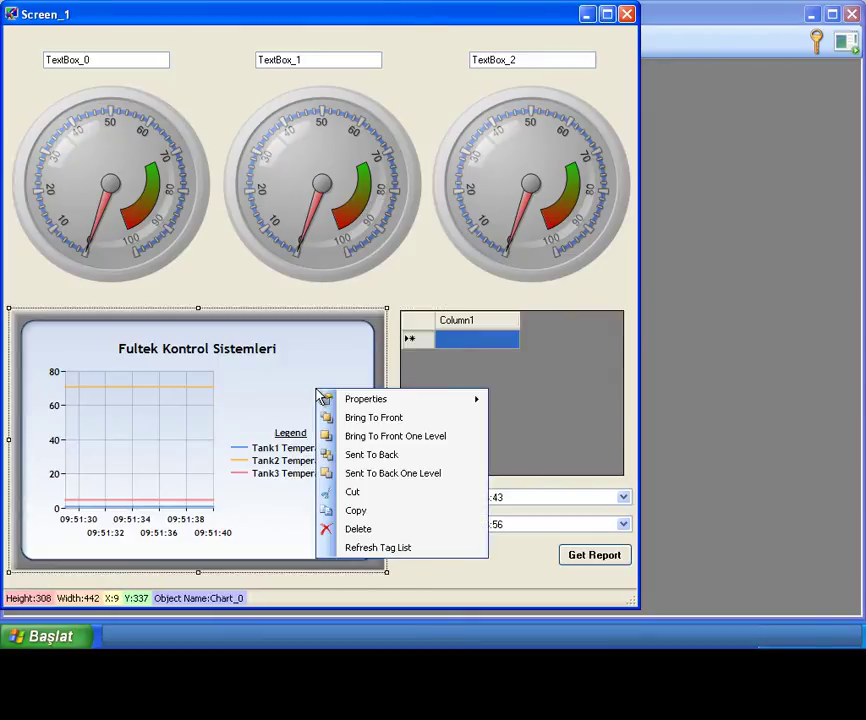
pyautogui.moveTo(379, 404)
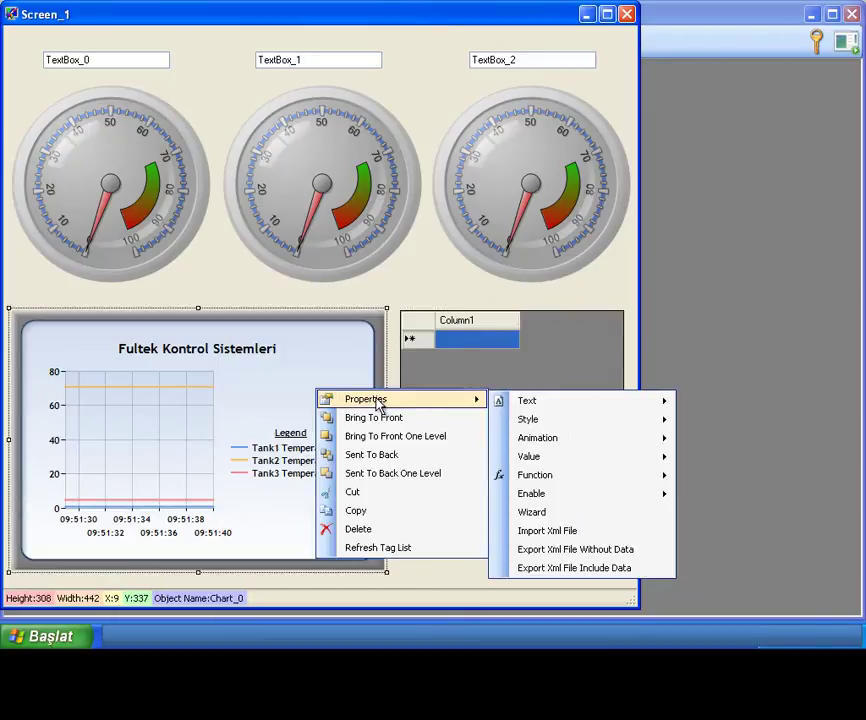
pyautogui.click(537, 513)
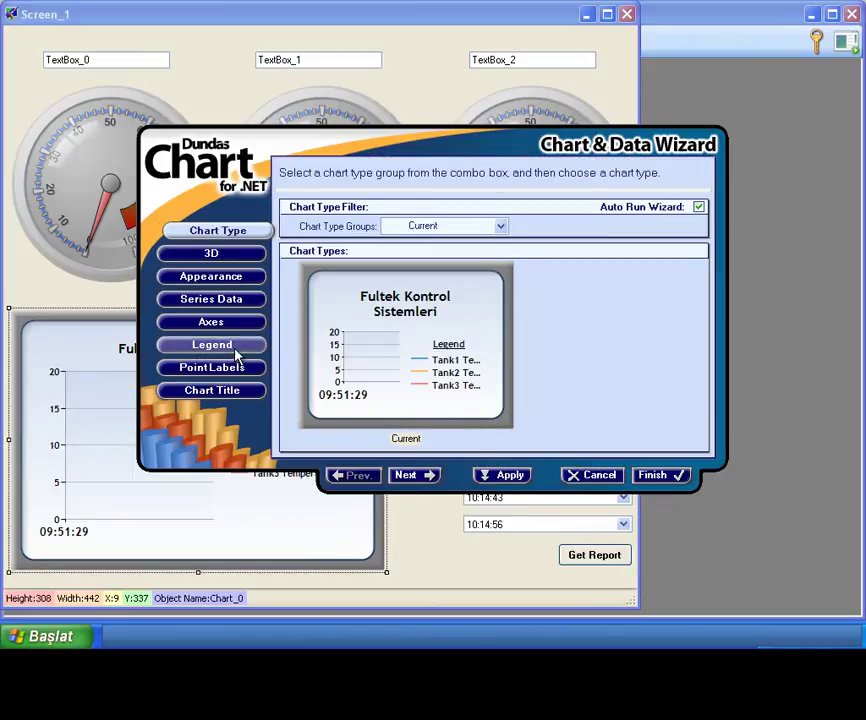
pyautogui.click(238, 352)
pyautogui.click(317, 303)
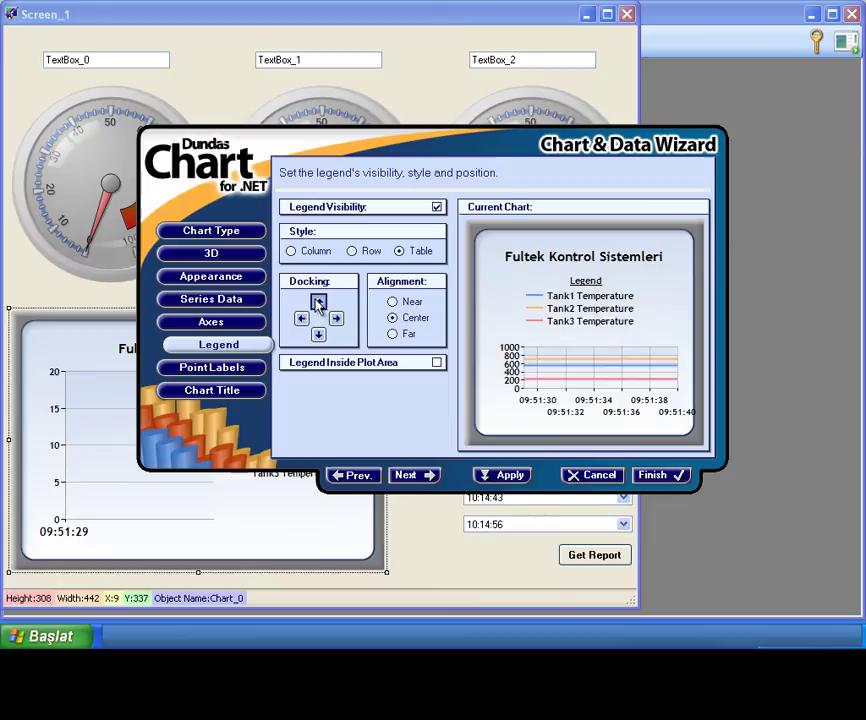
pyautogui.click(291, 251)
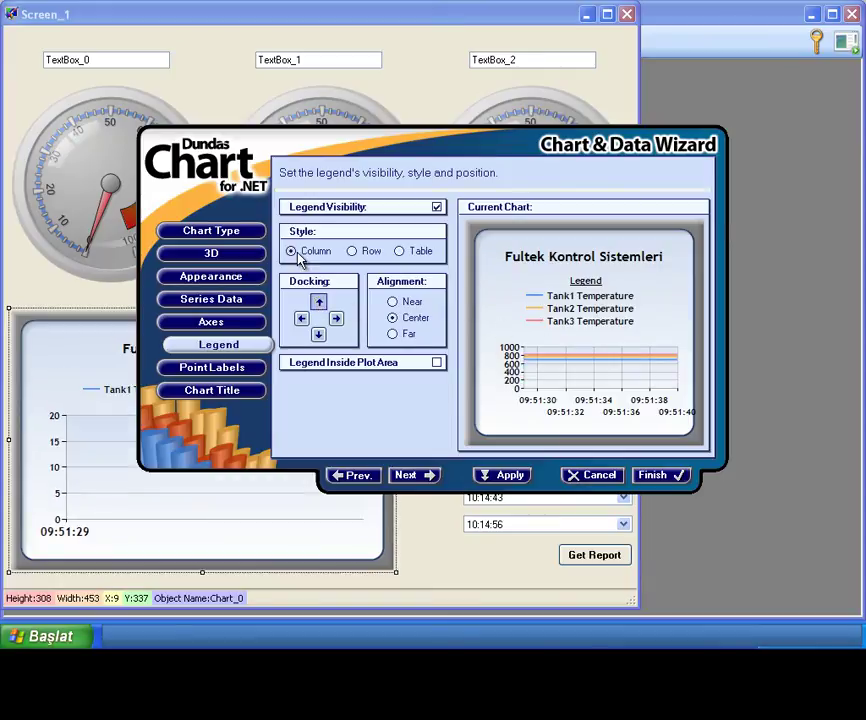
pyautogui.click(660, 476)
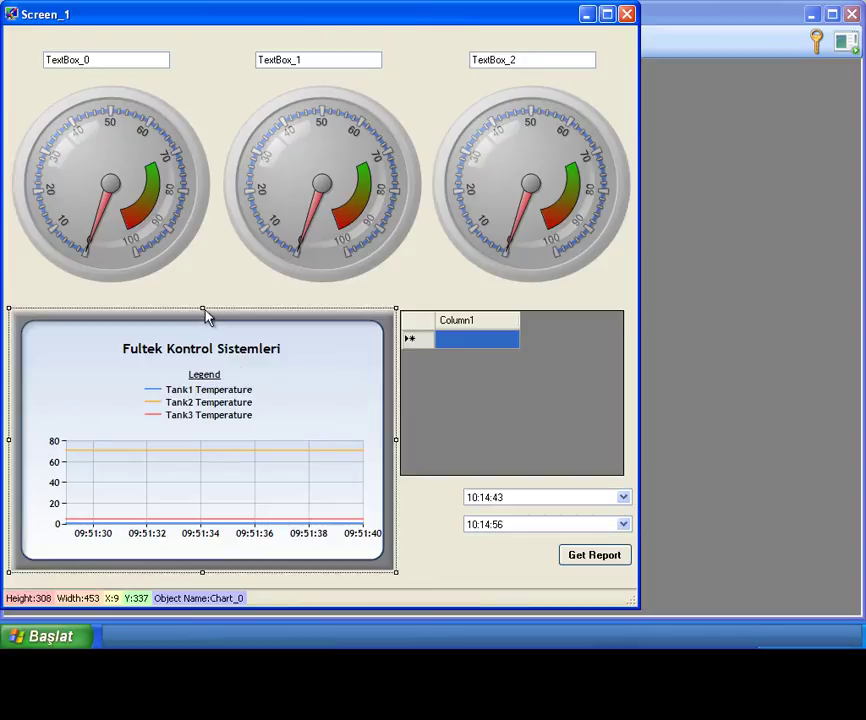
pyautogui.moveTo(203, 308); pyautogui.dragTo(203, 289)
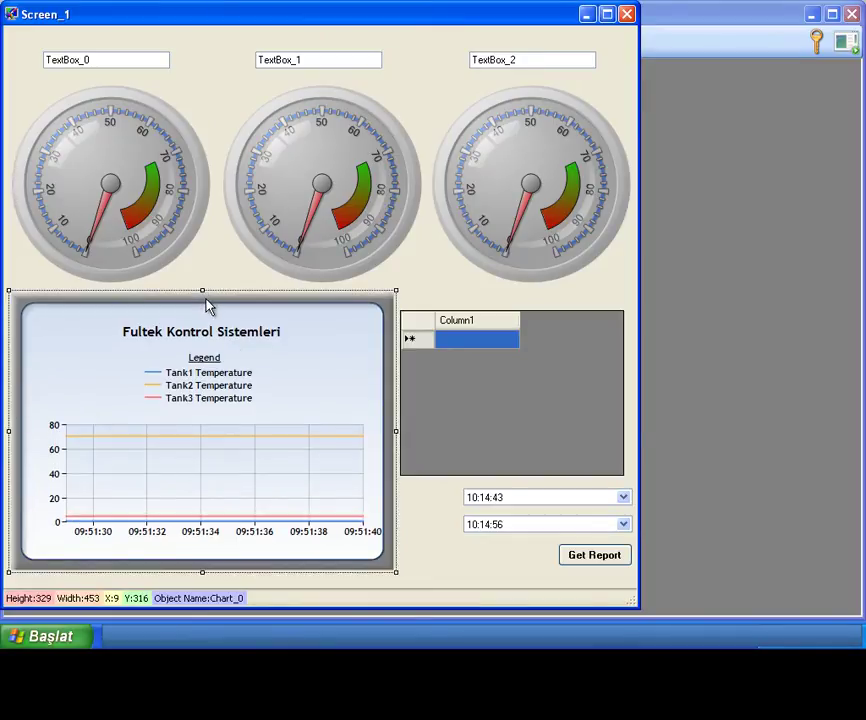
# Step: Close the Screen_1 design and open the Control Panel's Report Manager tab
pyautogui.click(626, 14)
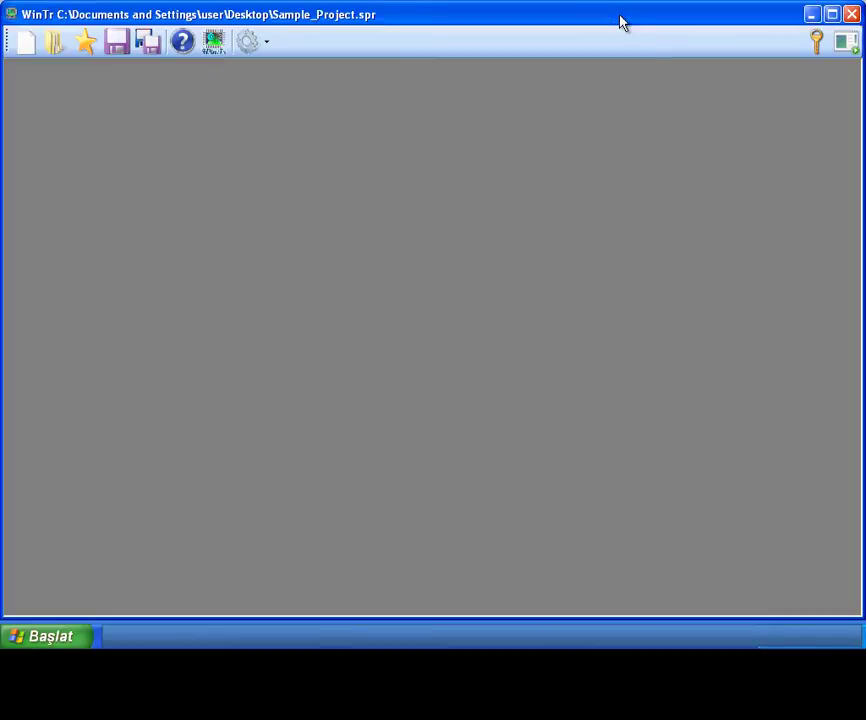
pyautogui.click(268, 48)
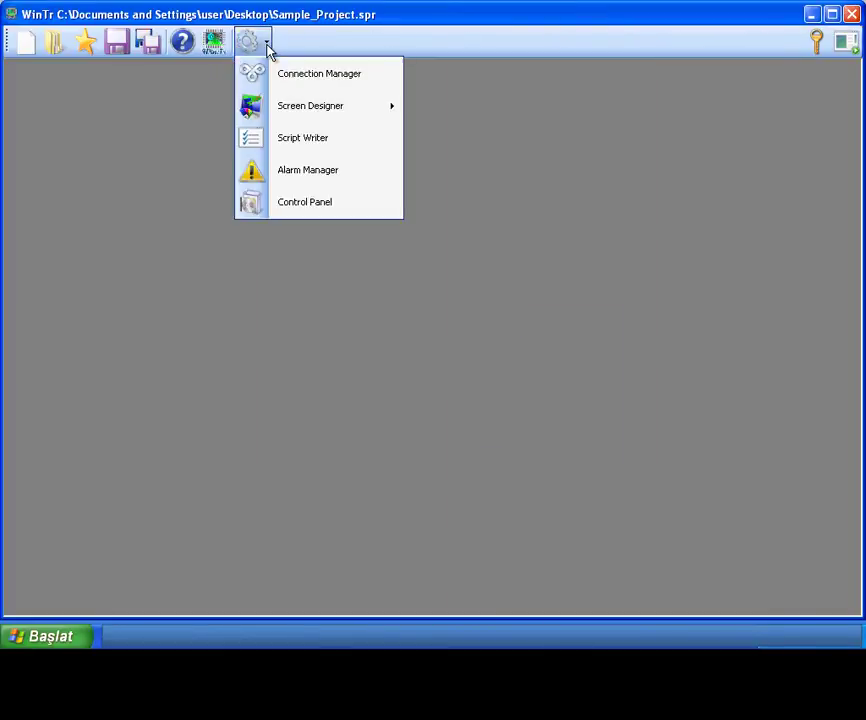
pyautogui.click(287, 201)
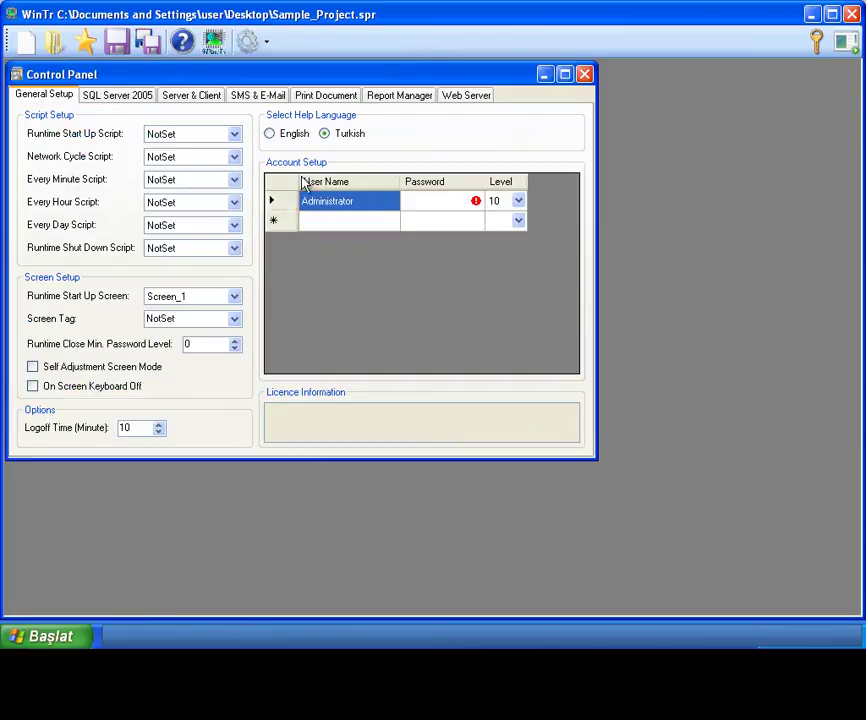
pyautogui.click(391, 96)
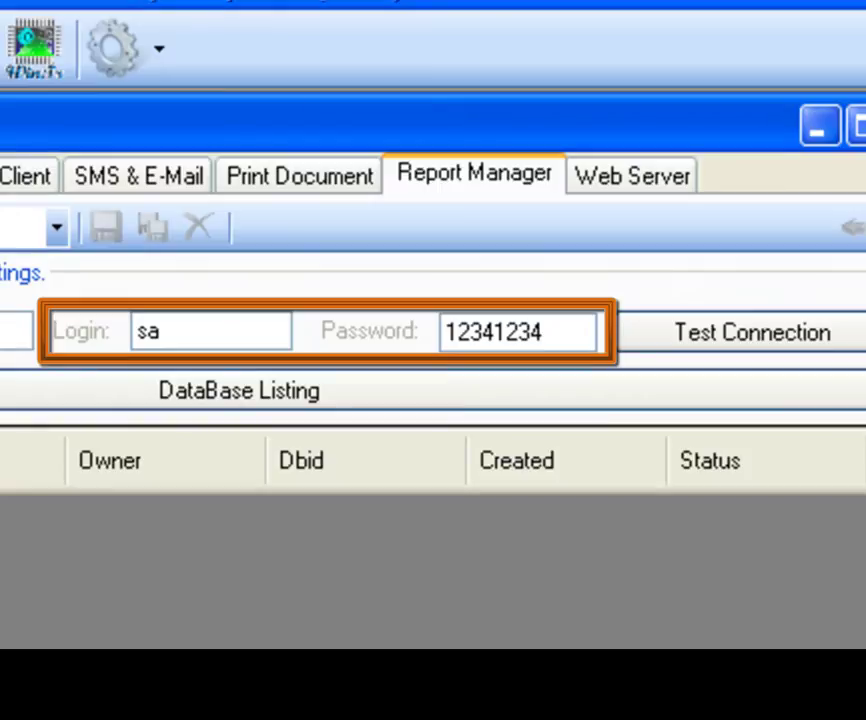
# Step: Test the (local)\WINTR SQL Server connection and dismiss the success message
pyautogui.click(830, 340)
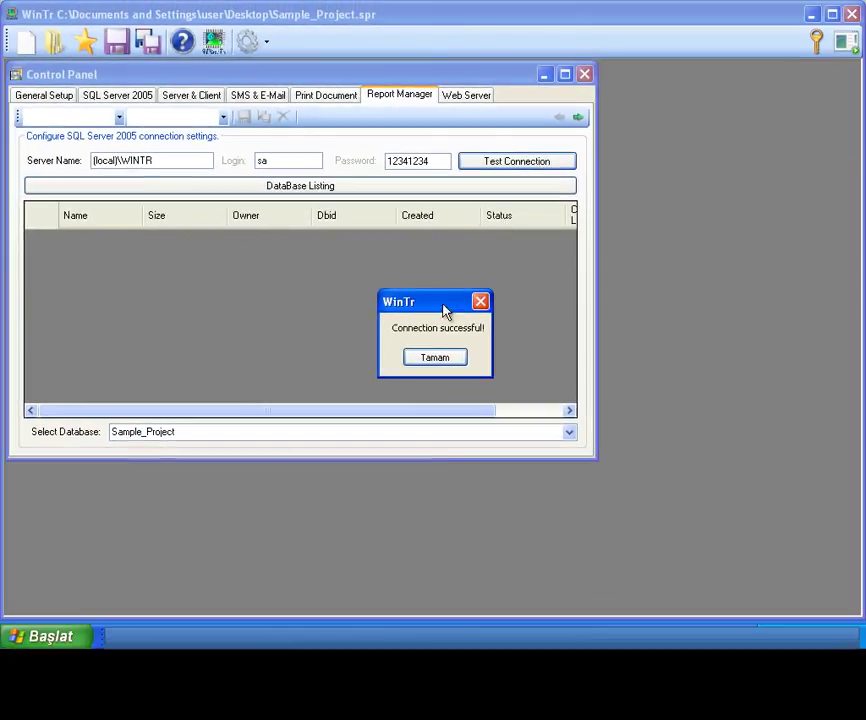
pyautogui.click(428, 358)
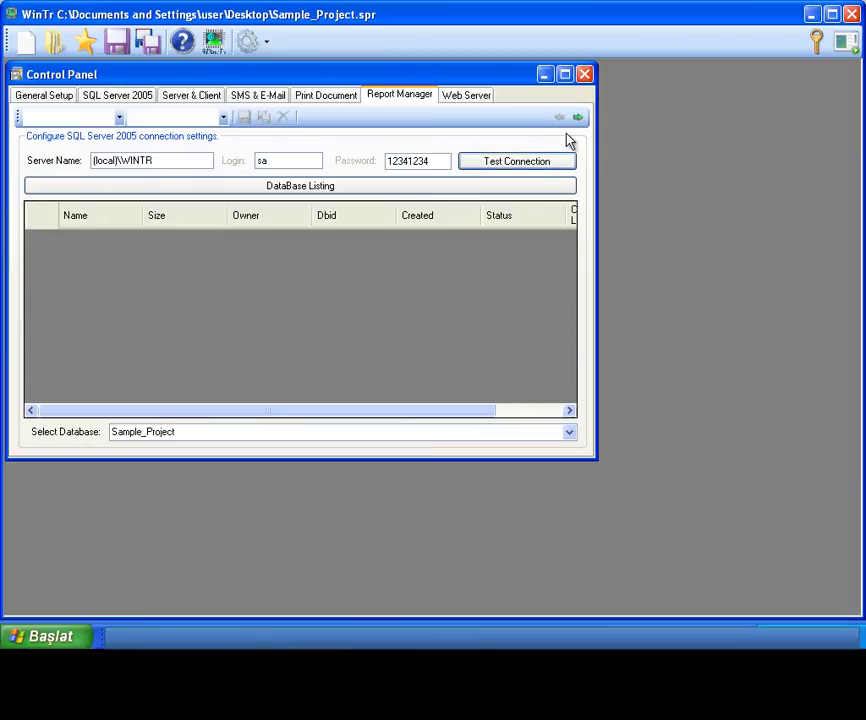
# Step: List the server's databases, keep Sample_Project selected, and continue to the Query Builder page
pyautogui.click(525, 186)
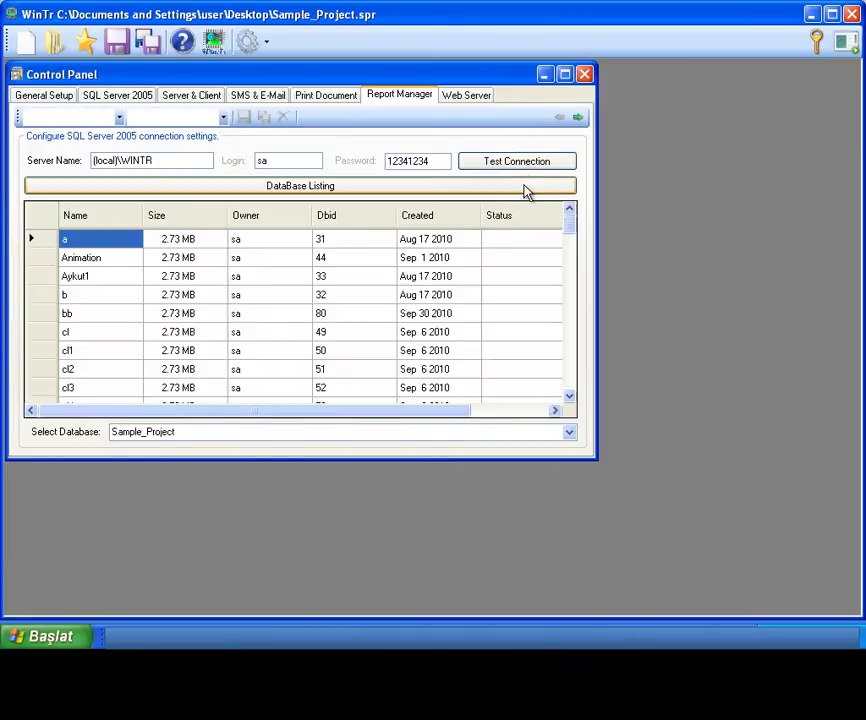
pyautogui.scroll(-10, 541, 350)
pyautogui.scroll(1, 541, 342)
pyautogui.scroll(1, 537, 343)
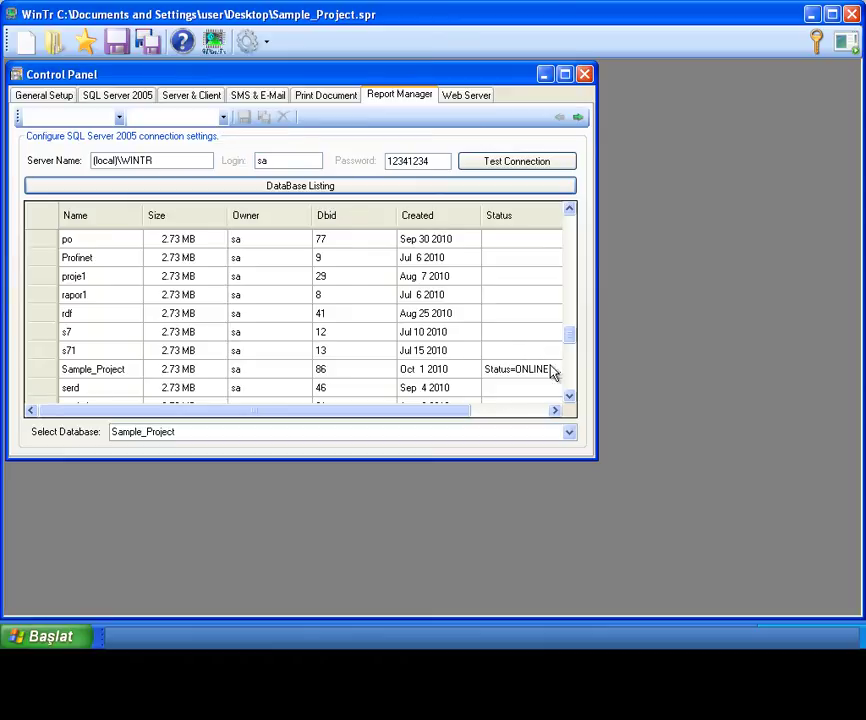
pyautogui.click(568, 434)
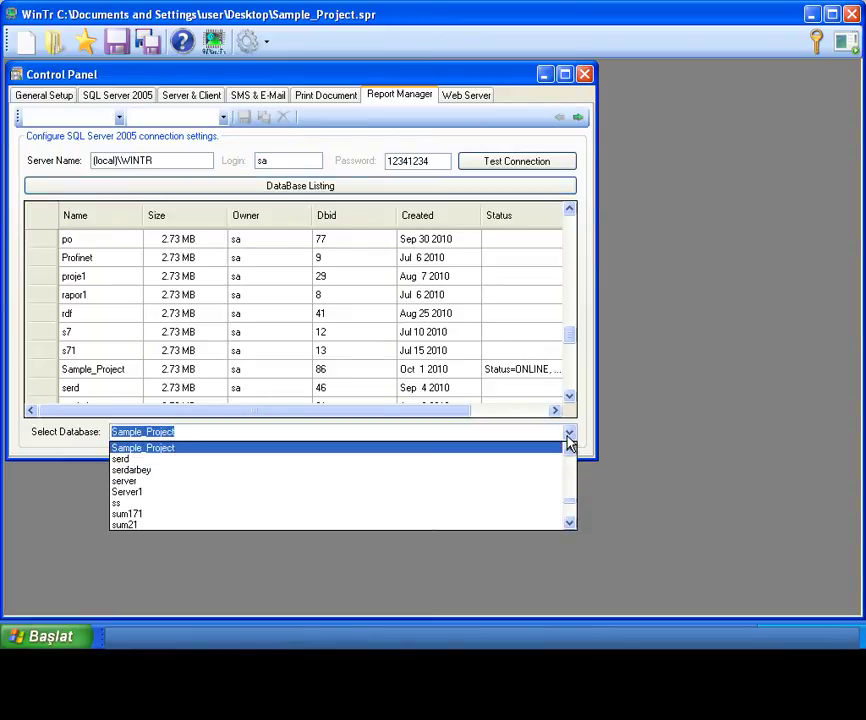
pyautogui.click(153, 450)
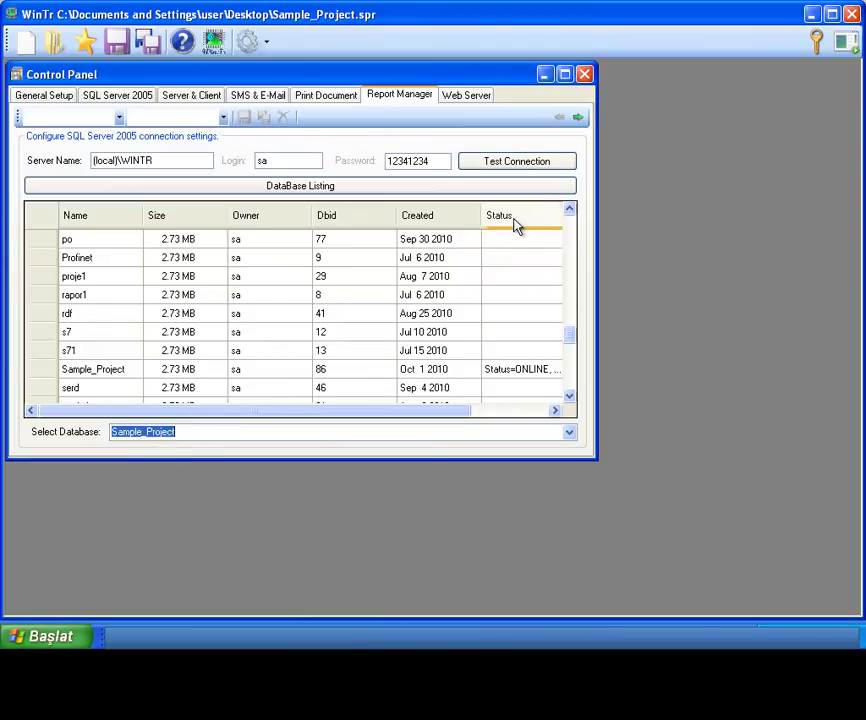
pyautogui.click(578, 119)
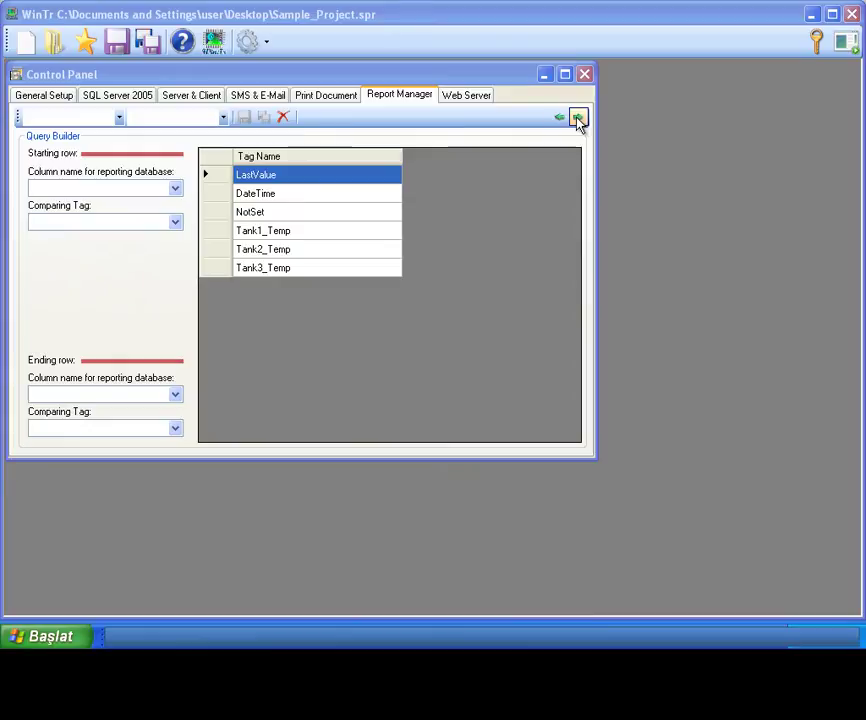
# Step: Minimize WinTr and launch SQL Server Management Studio Express from the programs list
pyautogui.click(811, 14)
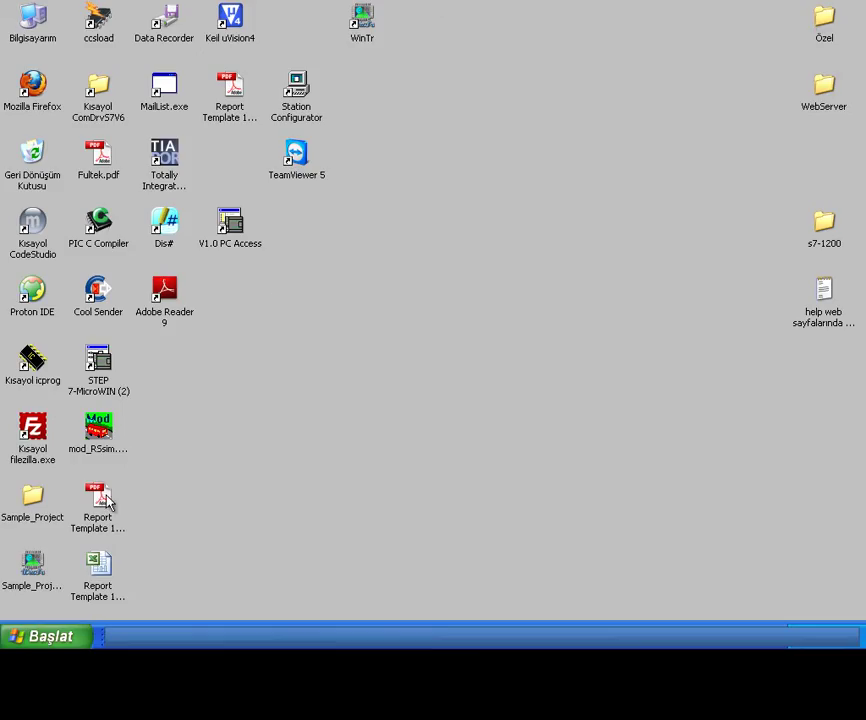
pyautogui.click(42, 636)
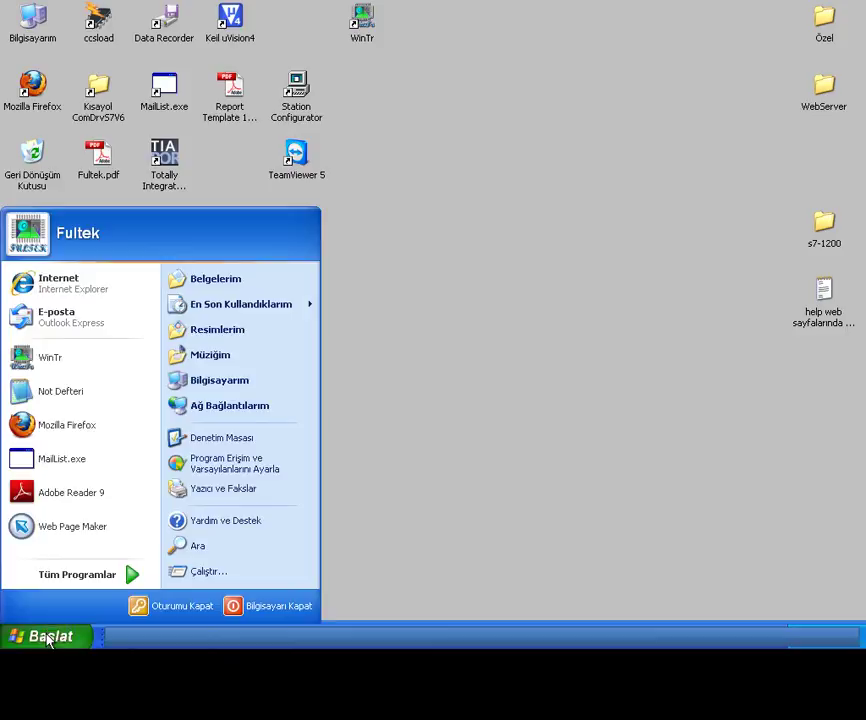
pyautogui.click(64, 576)
pyautogui.moveTo(225, 625)
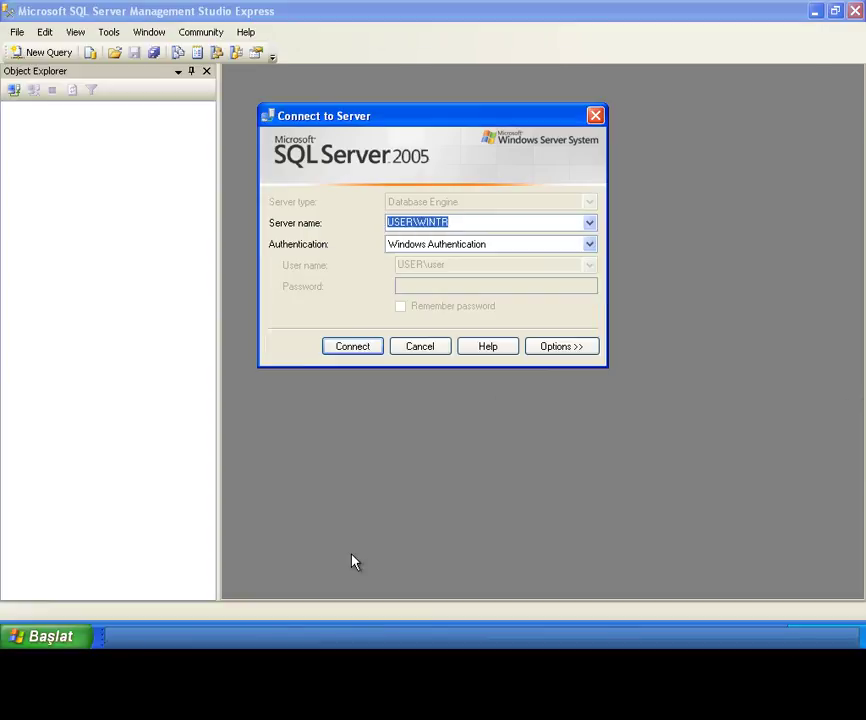
# Step: Connect to the WINTR SQL Server instance and expand its databases
pyautogui.click(340, 355)
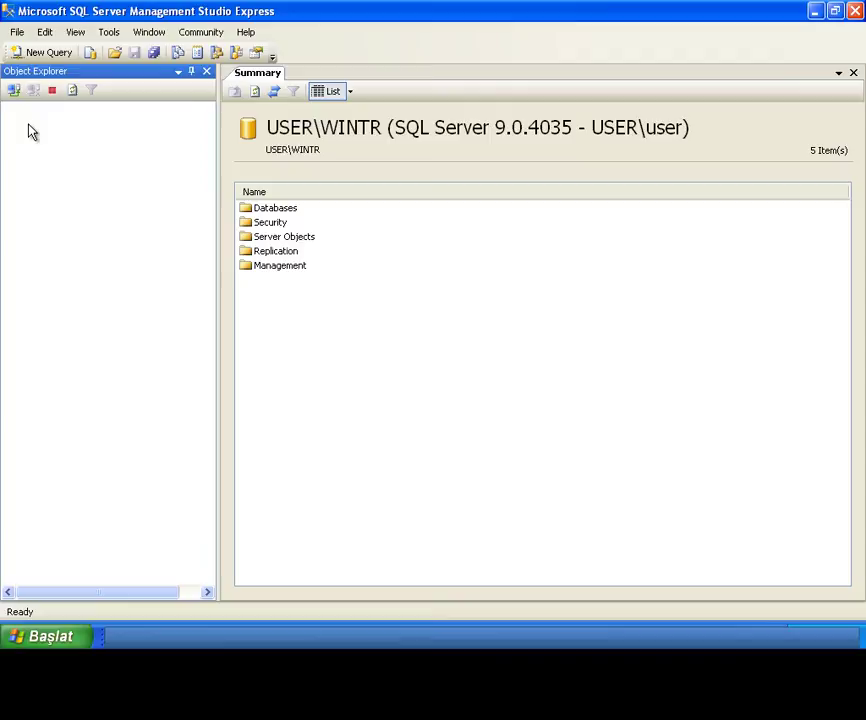
pyautogui.click(27, 122)
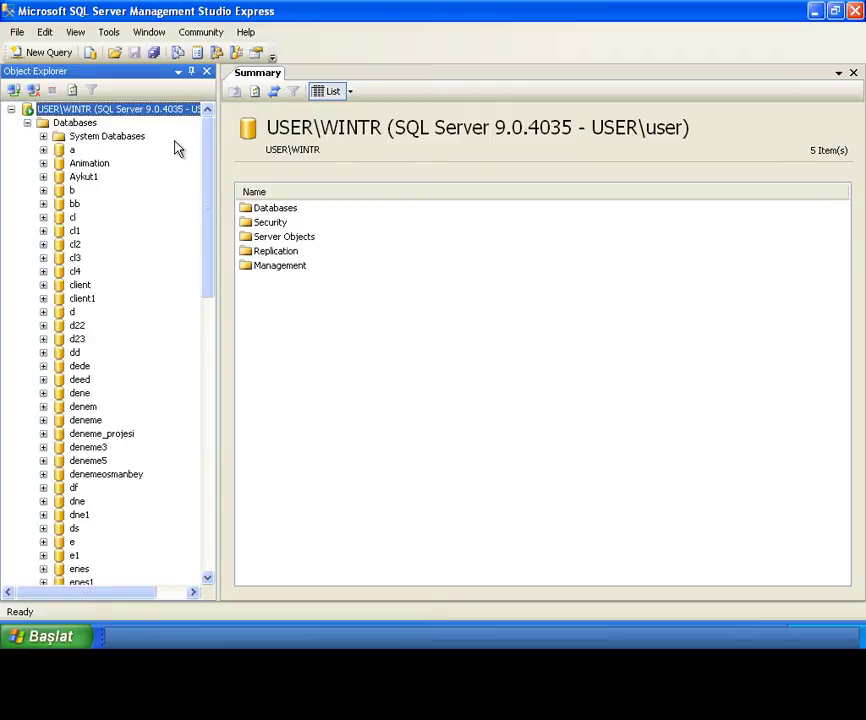
pyautogui.moveTo(204, 149); pyautogui.dragTo(205, 292)
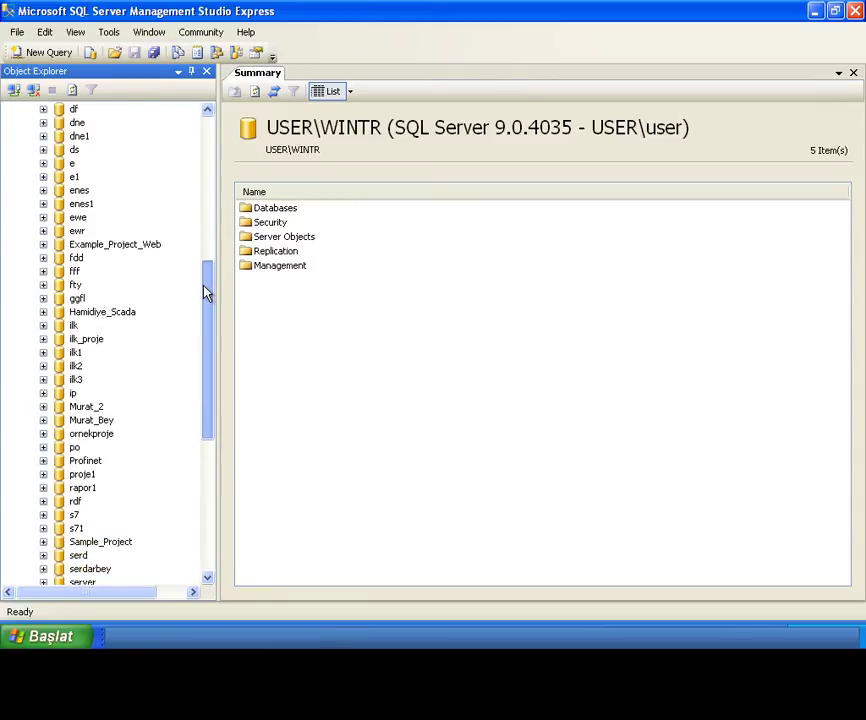
# Step: Open the rows of dbo.Table1 in the Sample_Project database
pyautogui.click(43, 542)
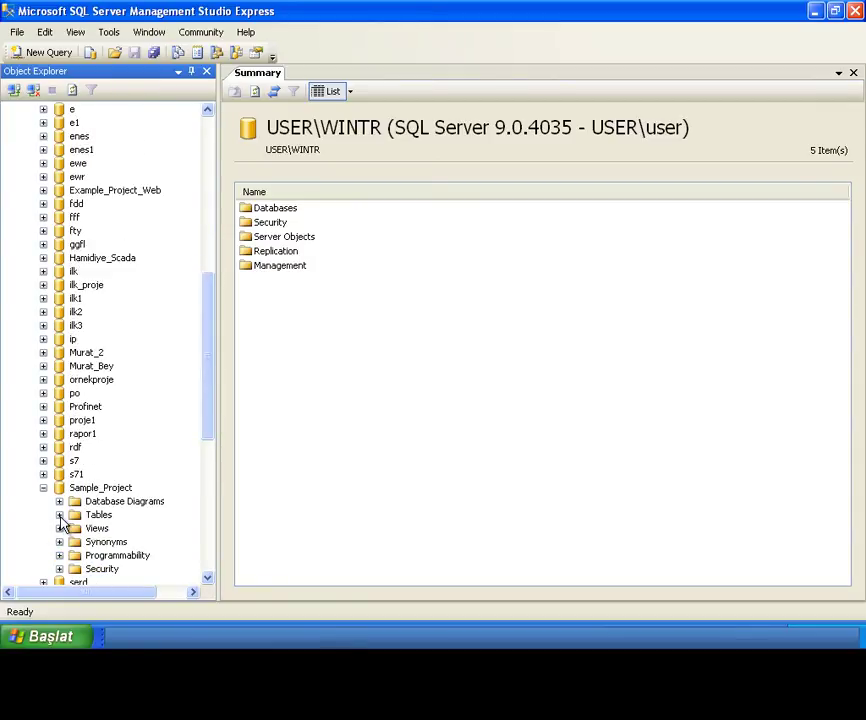
pyautogui.click(59, 515)
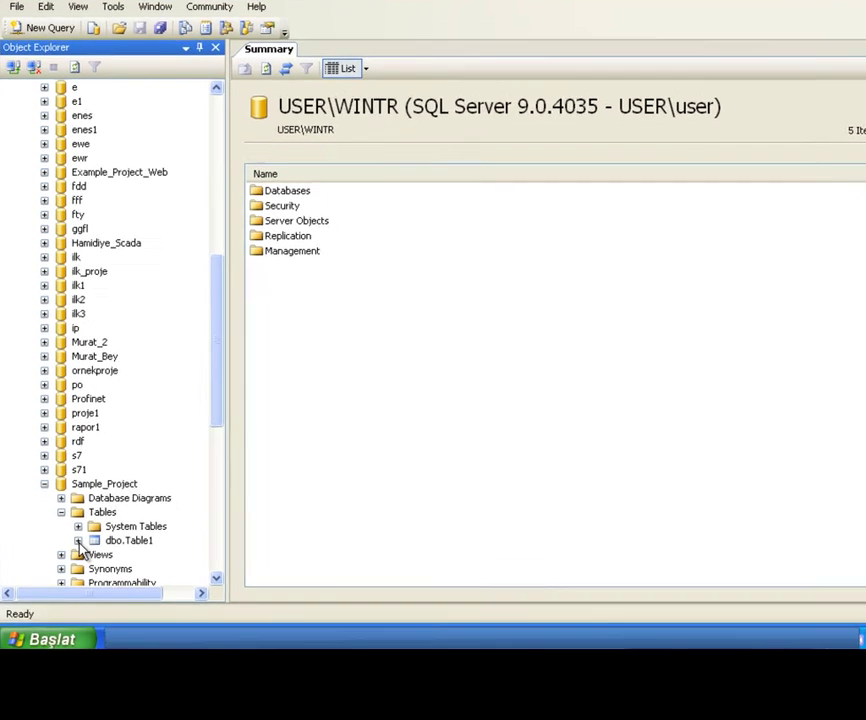
pyautogui.click(77, 541)
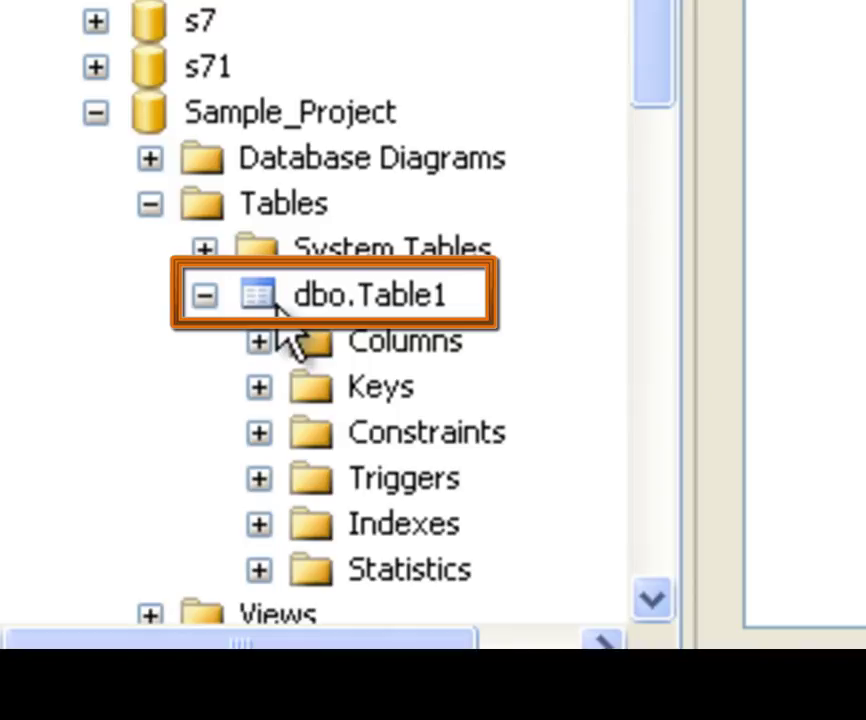
pyautogui.rightClick(281, 310)
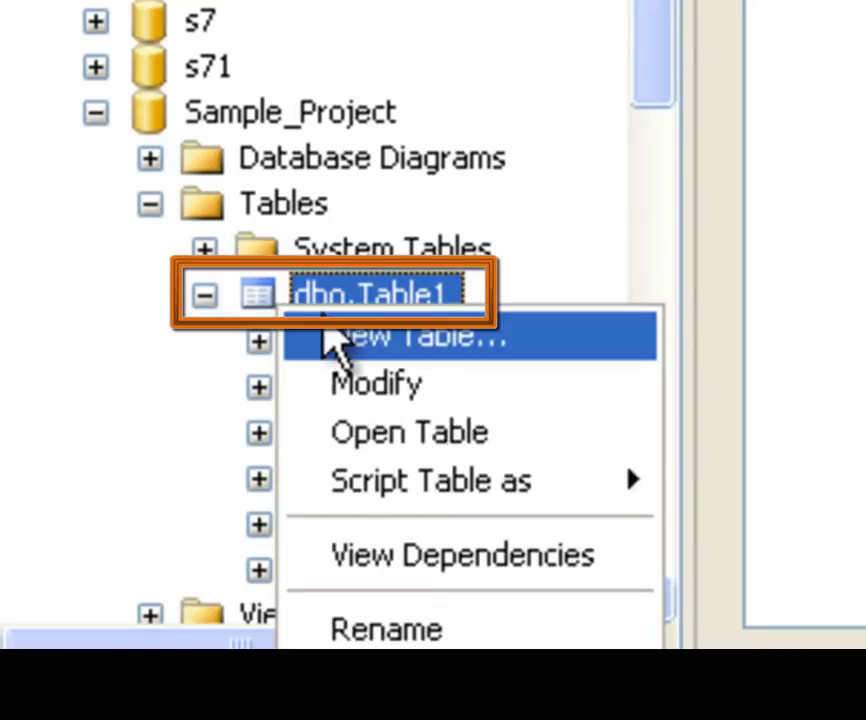
pyautogui.click(376, 418)
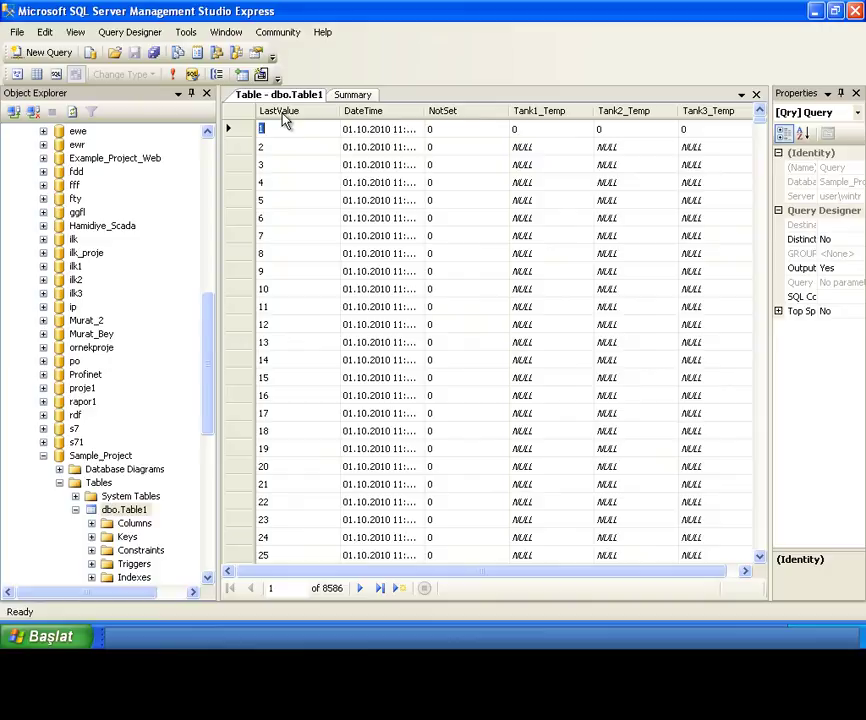
# Step: Widen the DateTime column and select DateTime and tank temperatures for rows 8076–8086
pyautogui.doubleClick(425, 112)
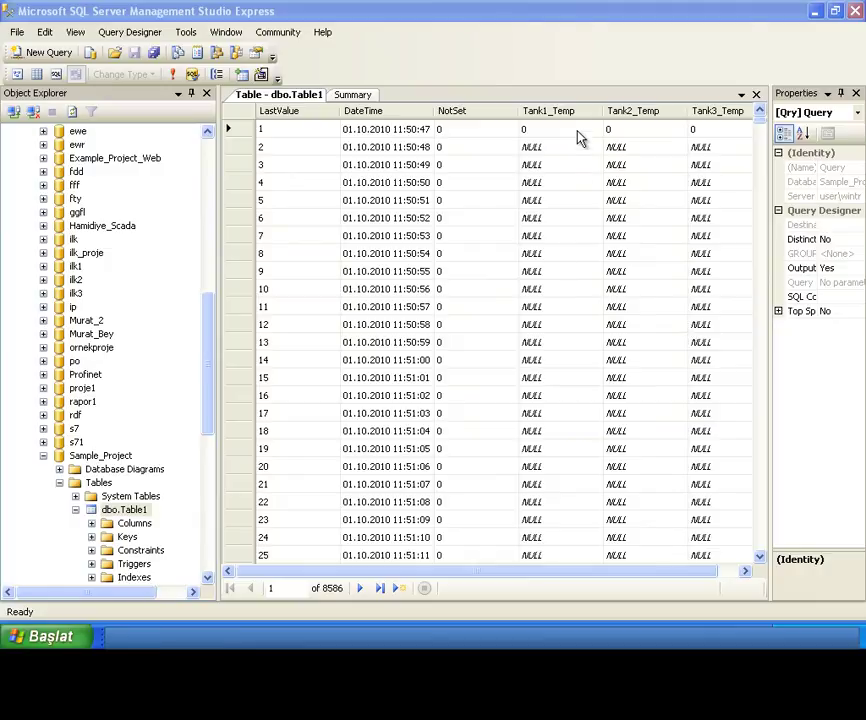
pyautogui.moveTo(512, 113); pyautogui.dragTo(494, 114)
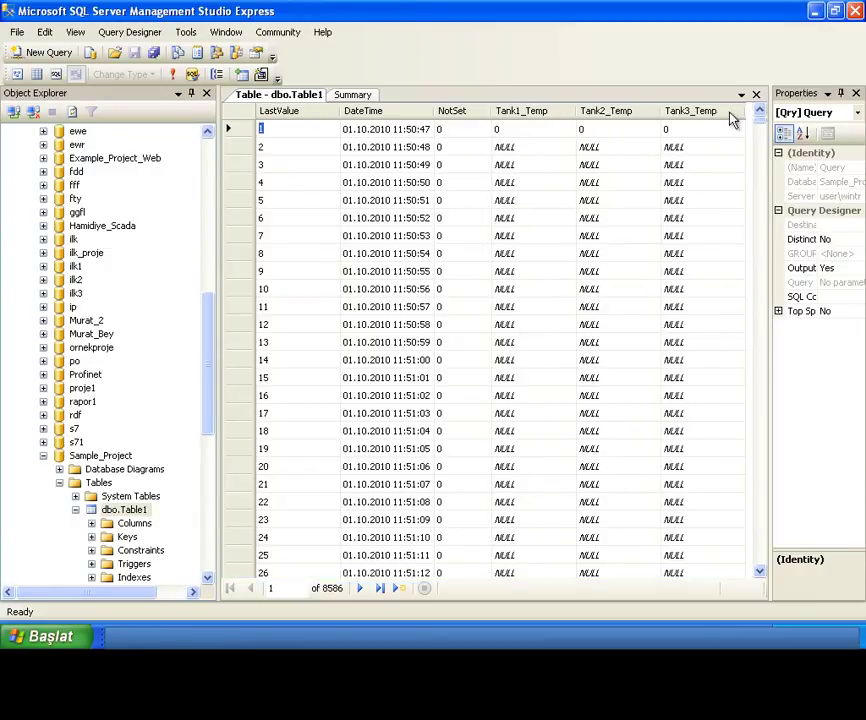
pyautogui.moveTo(758, 117); pyautogui.dragTo(755, 542)
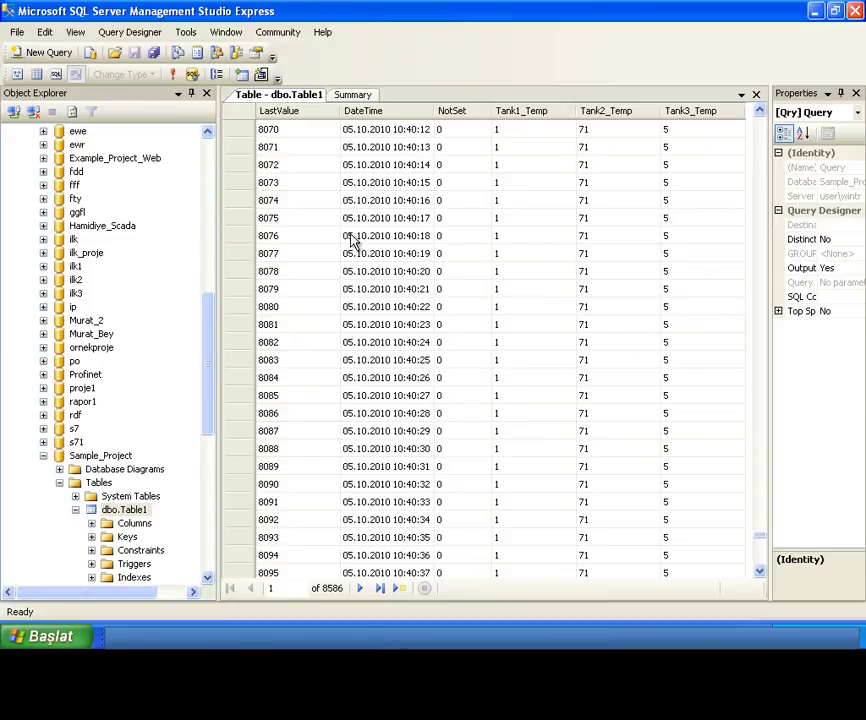
pyautogui.moveTo(351, 240); pyautogui.dragTo(405, 420)
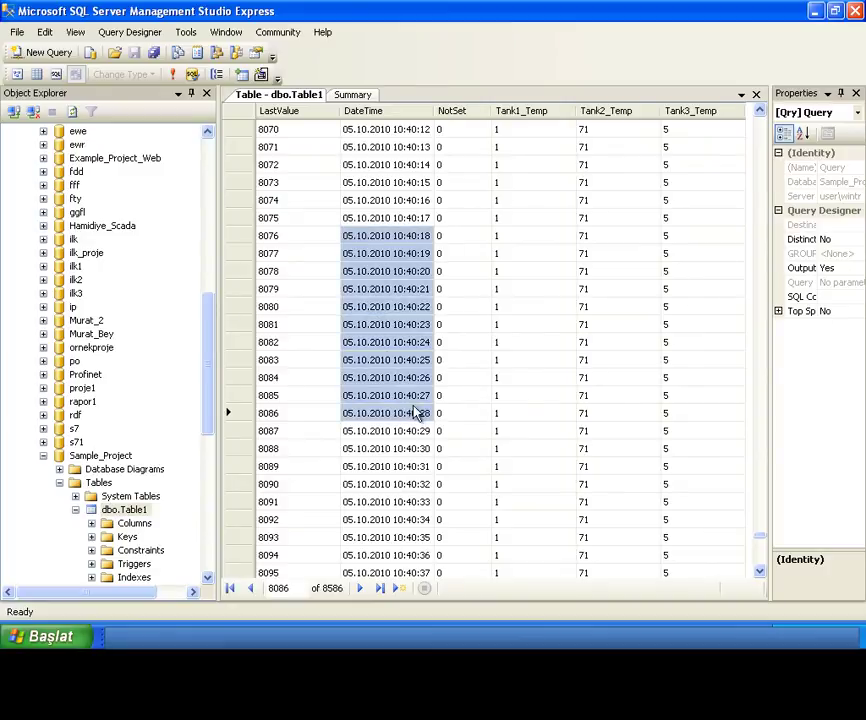
pyautogui.moveTo(513, 242); pyautogui.dragTo(676, 414)
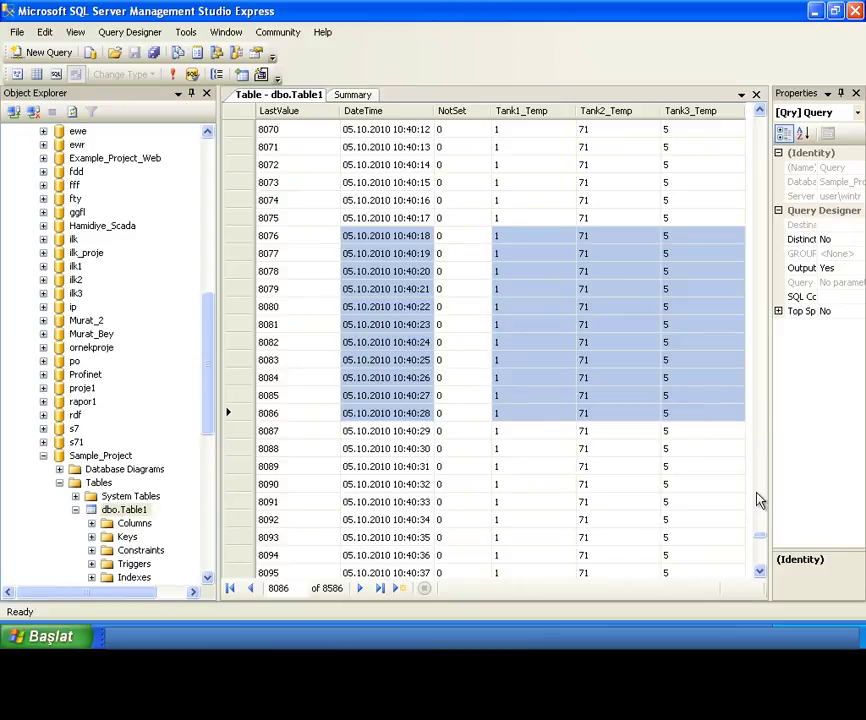
pyautogui.scroll(1, 760, 541)
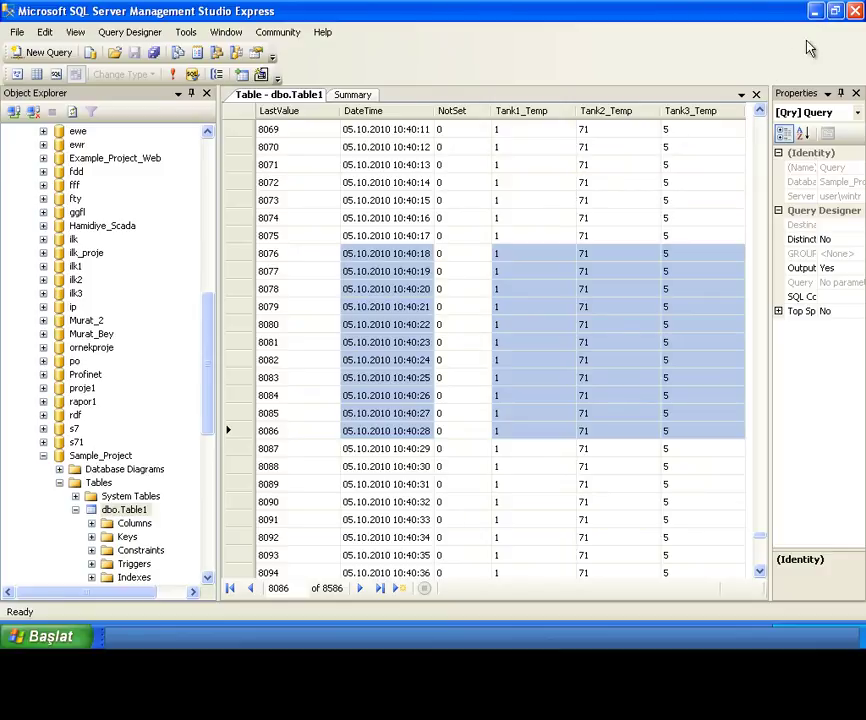
# Step: Close SSMS and set both starting and ending row columns to DateTime
pyautogui.click(855, 11)
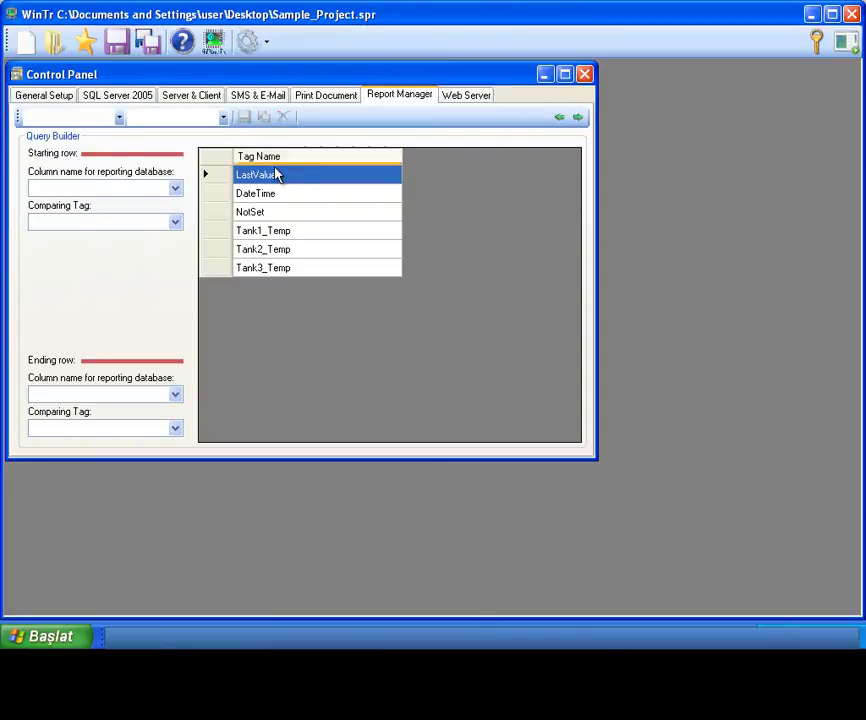
pyautogui.click(176, 190)
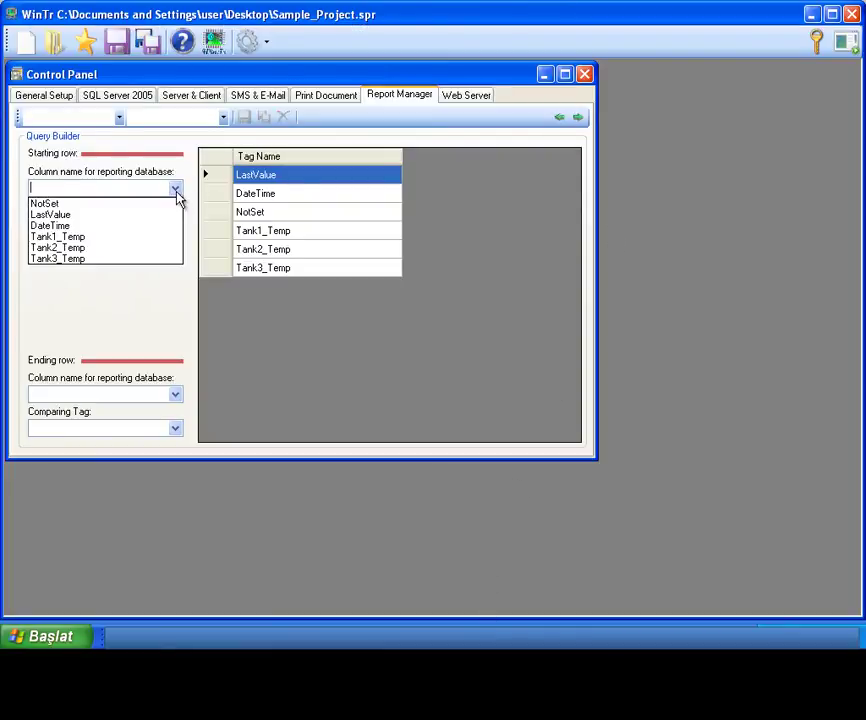
pyautogui.click(73, 227)
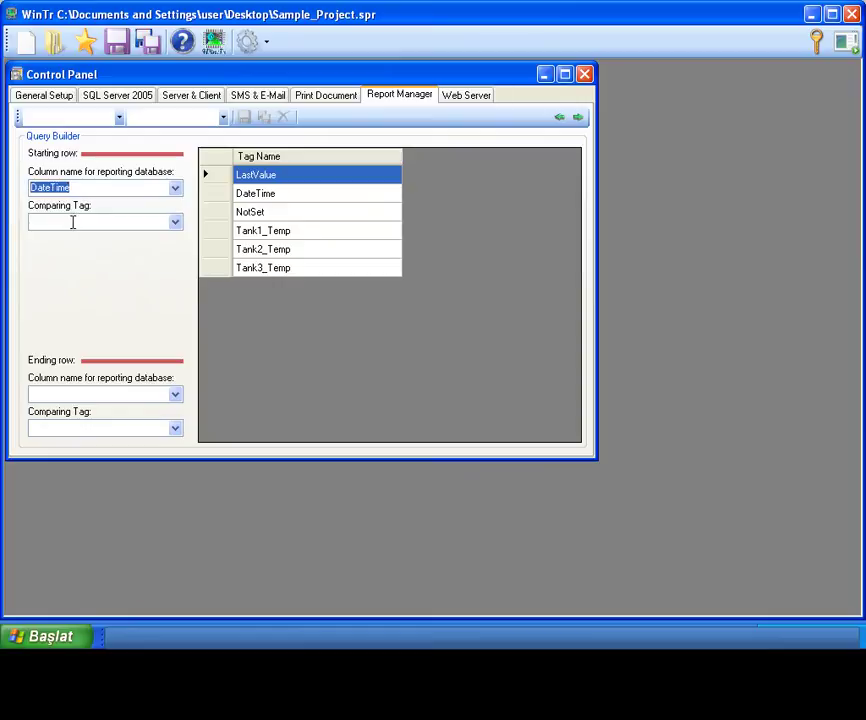
pyautogui.click(174, 394)
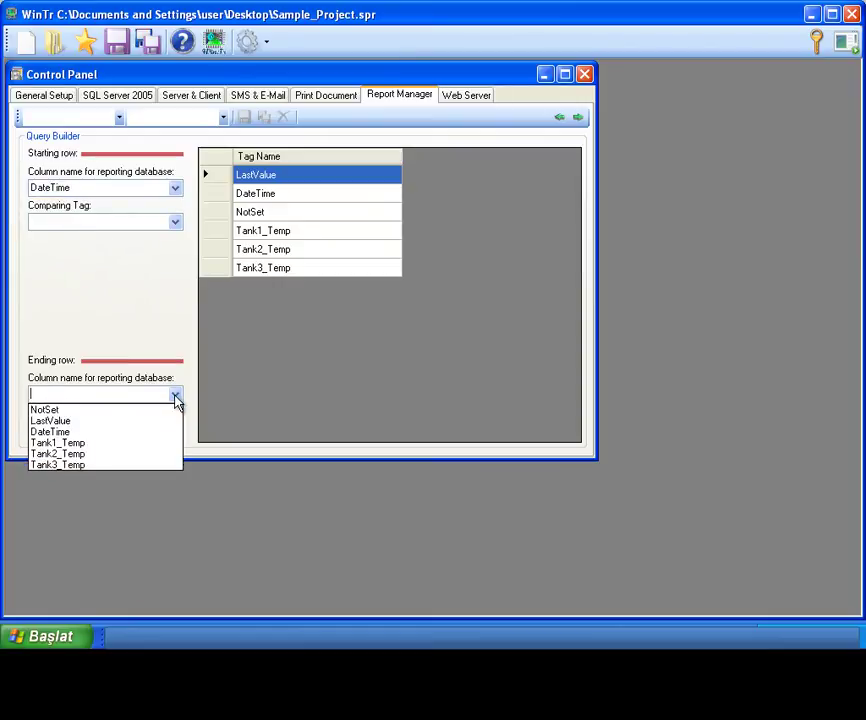
pyautogui.click(76, 432)
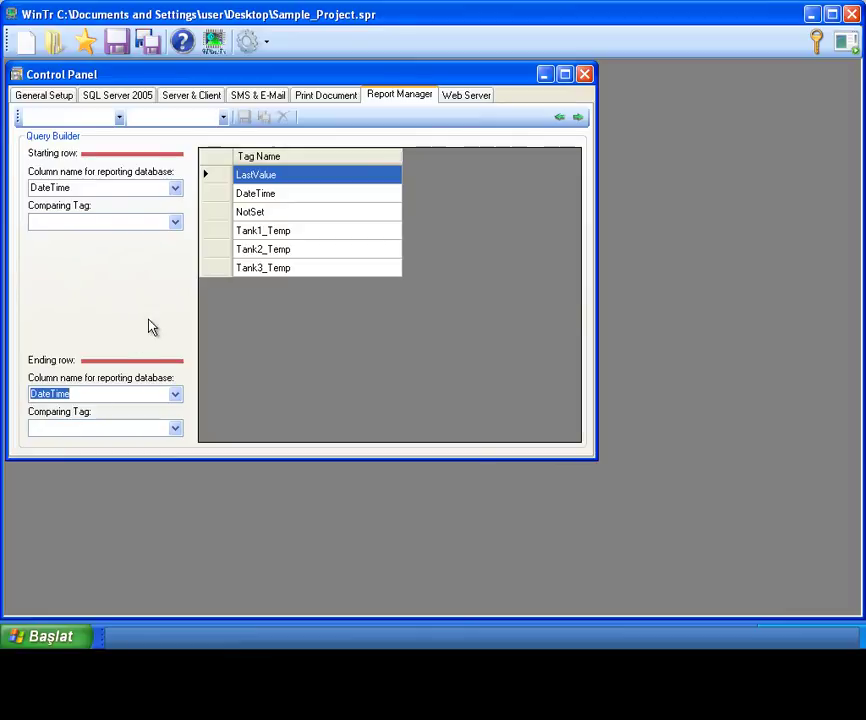
# Step: Compare start and end rows against Date1 and Date2, and include DateTime plus Tank1–3_Temp
pyautogui.click(176, 222)
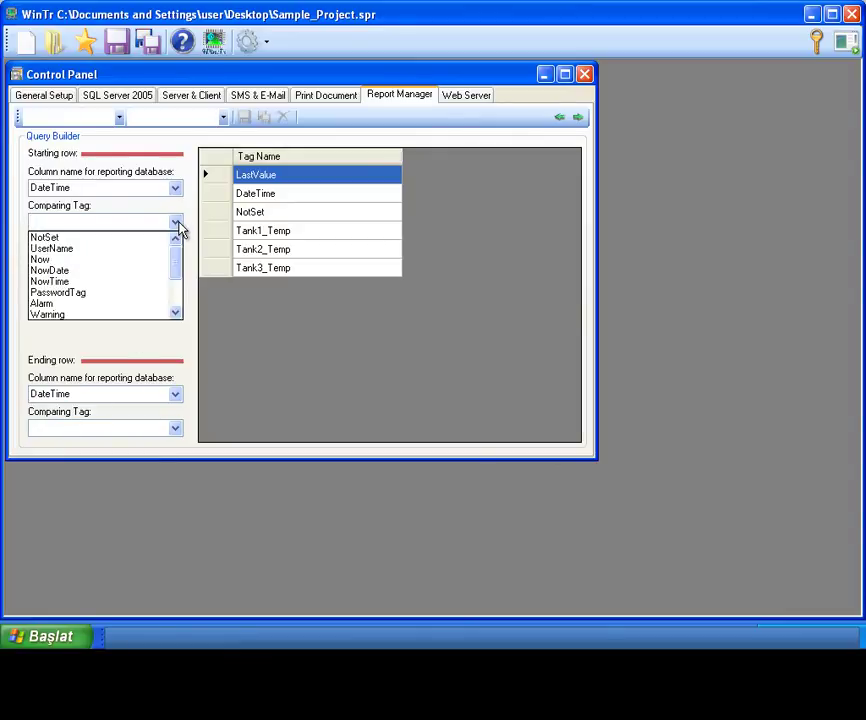
pyautogui.moveTo(177, 262); pyautogui.dragTo(176, 292)
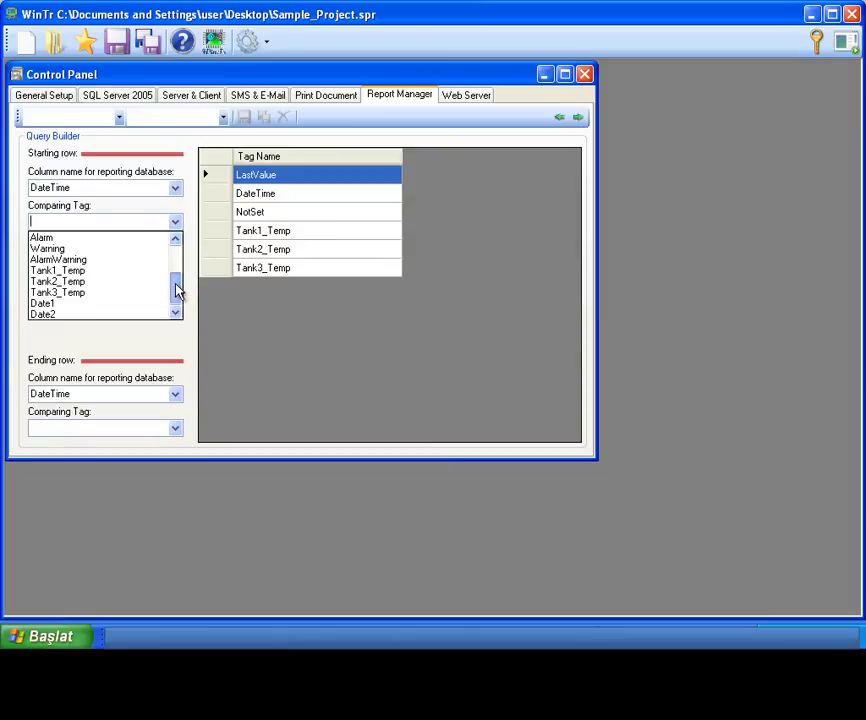
pyautogui.click(79, 304)
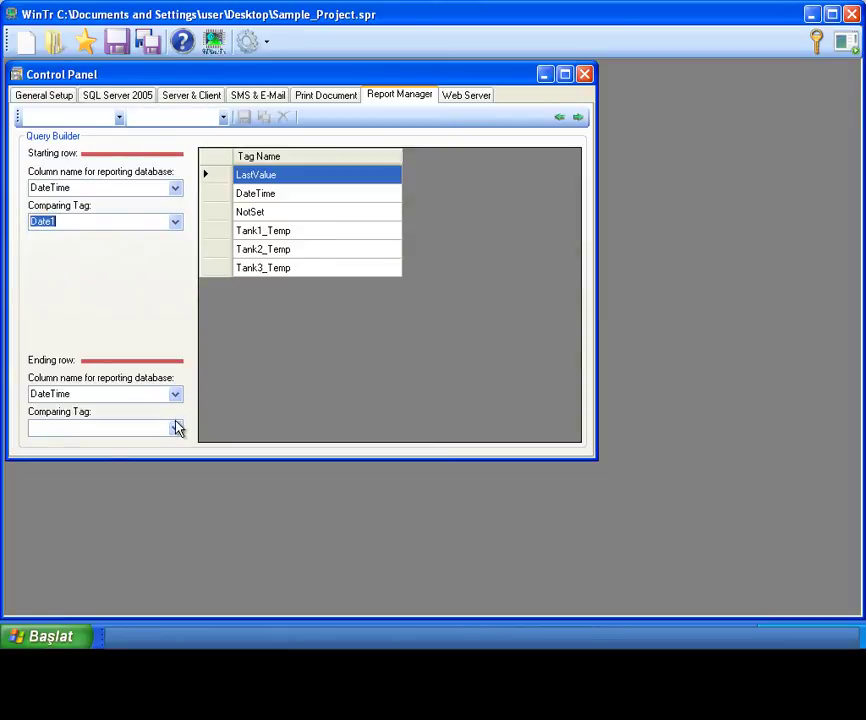
pyautogui.click(177, 428)
pyautogui.moveTo(176, 466); pyautogui.dragTo(176, 492)
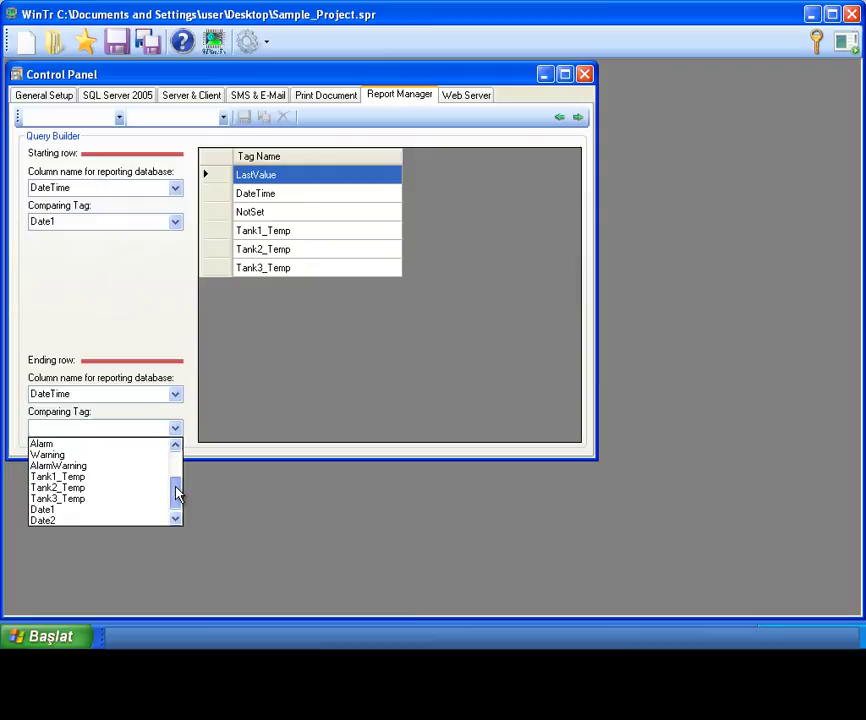
pyautogui.click(75, 522)
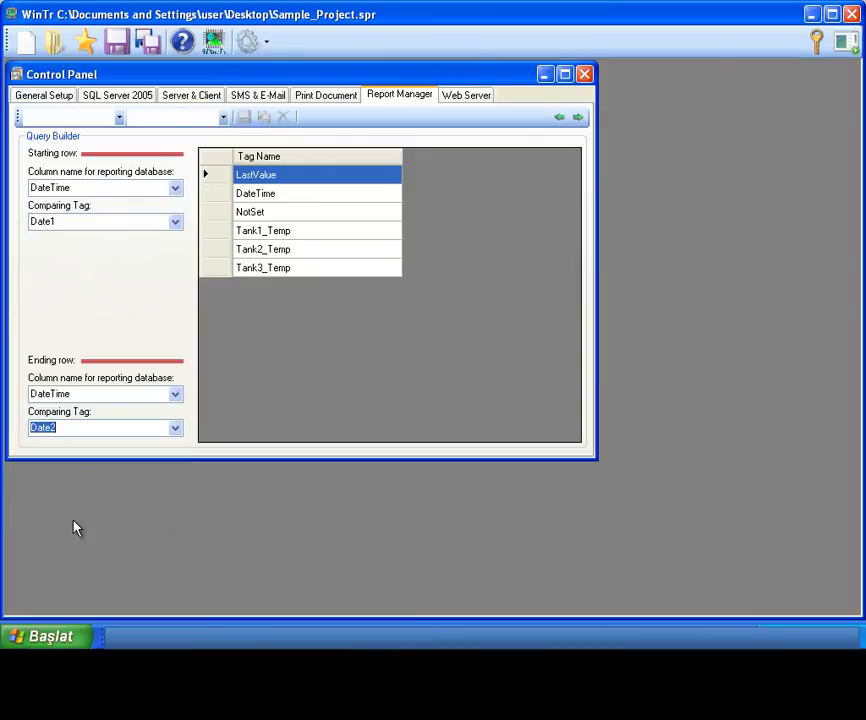
pyautogui.click(222, 197)
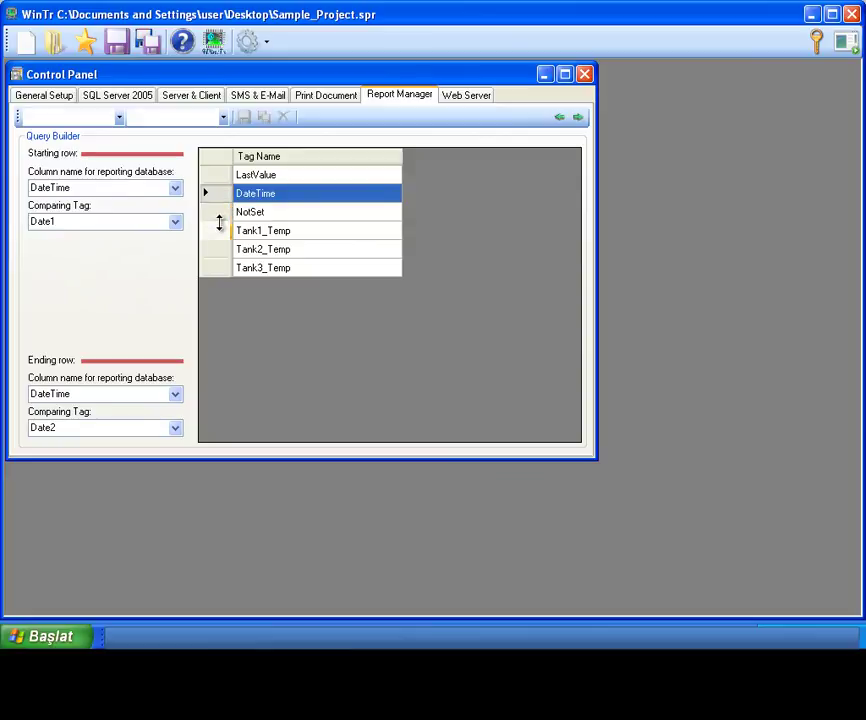
pyautogui.moveTo(222, 236); pyautogui.dragTo(222, 269)
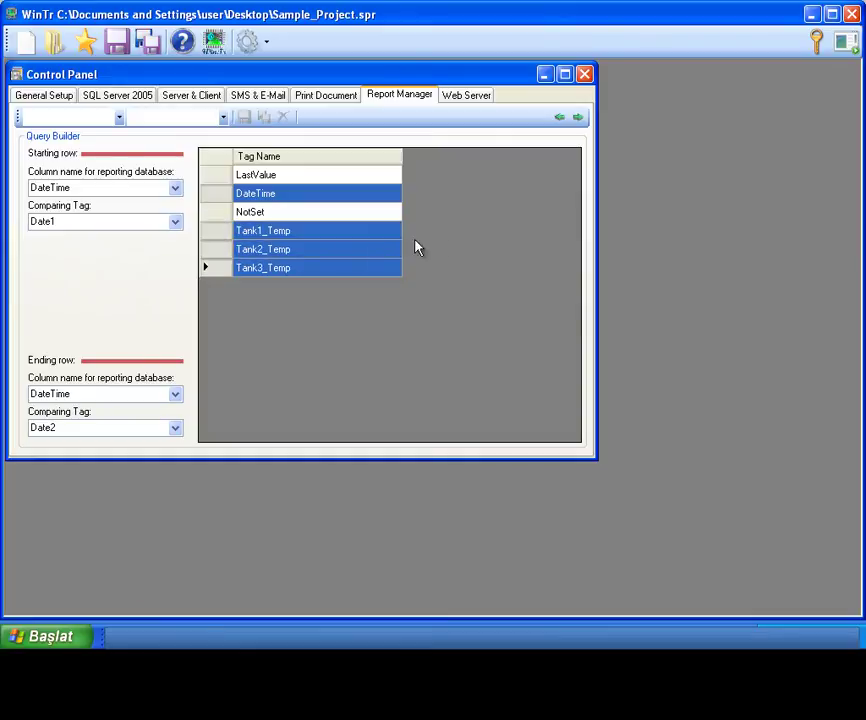
# Step: Calculate and execute the report SQL query, then widen the DateTime results column
pyautogui.click(578, 118)
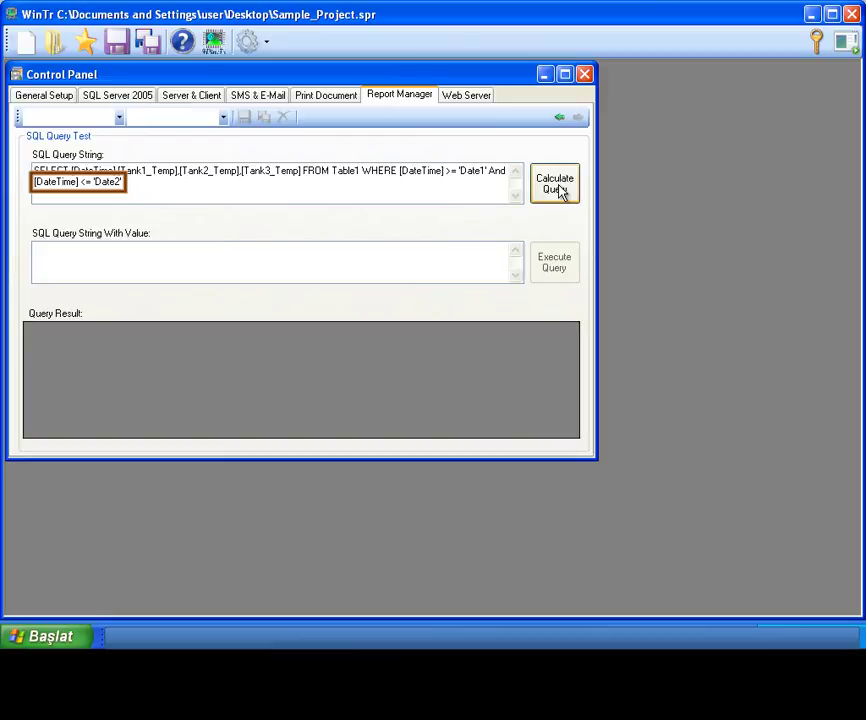
pyautogui.click(556, 184)
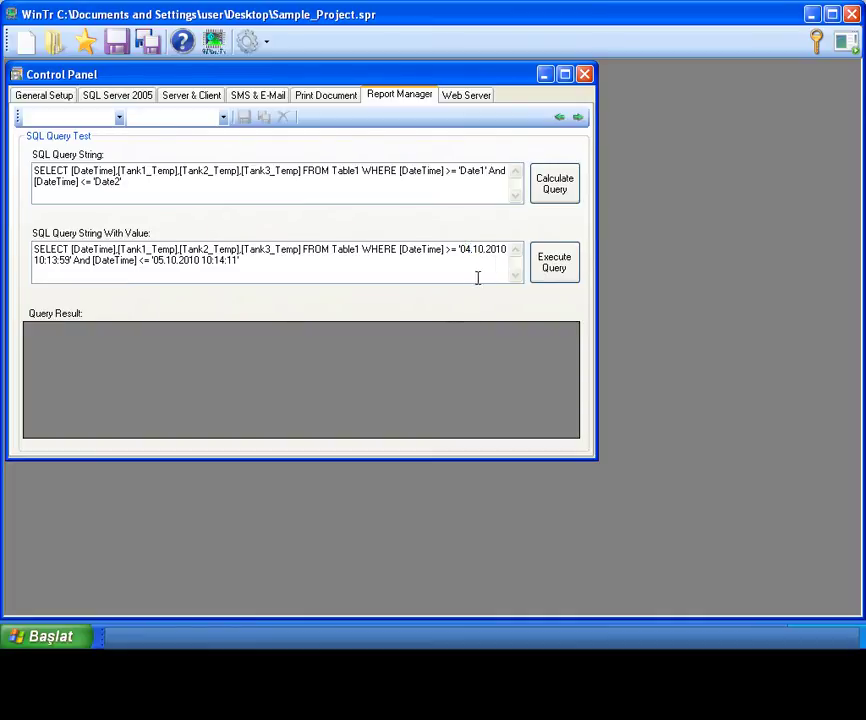
pyautogui.click(550, 264)
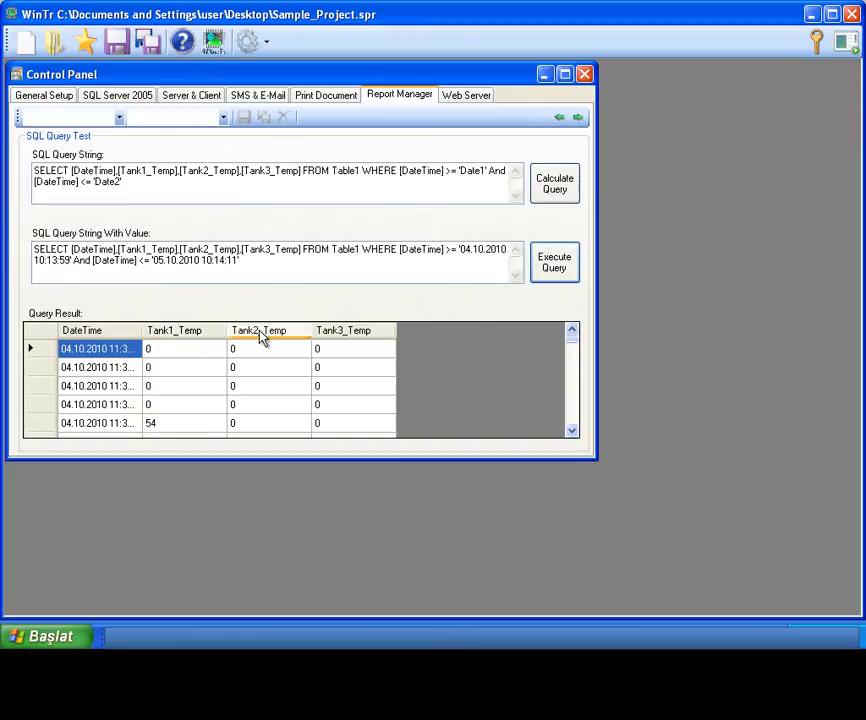
pyautogui.moveTo(573, 345); pyautogui.dragTo(570, 432)
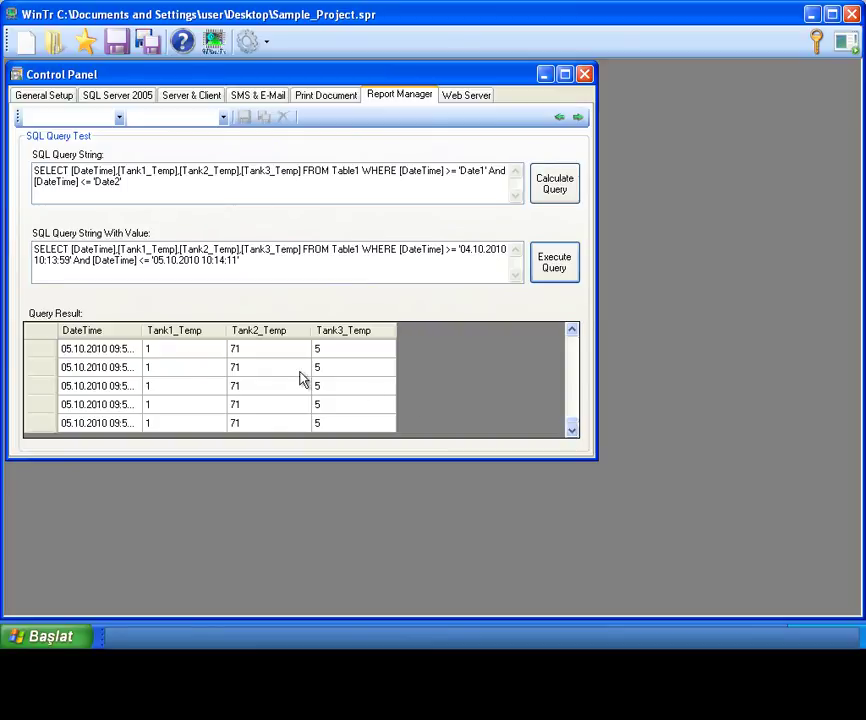
pyautogui.moveTo(141, 330); pyautogui.dragTo(156, 330)
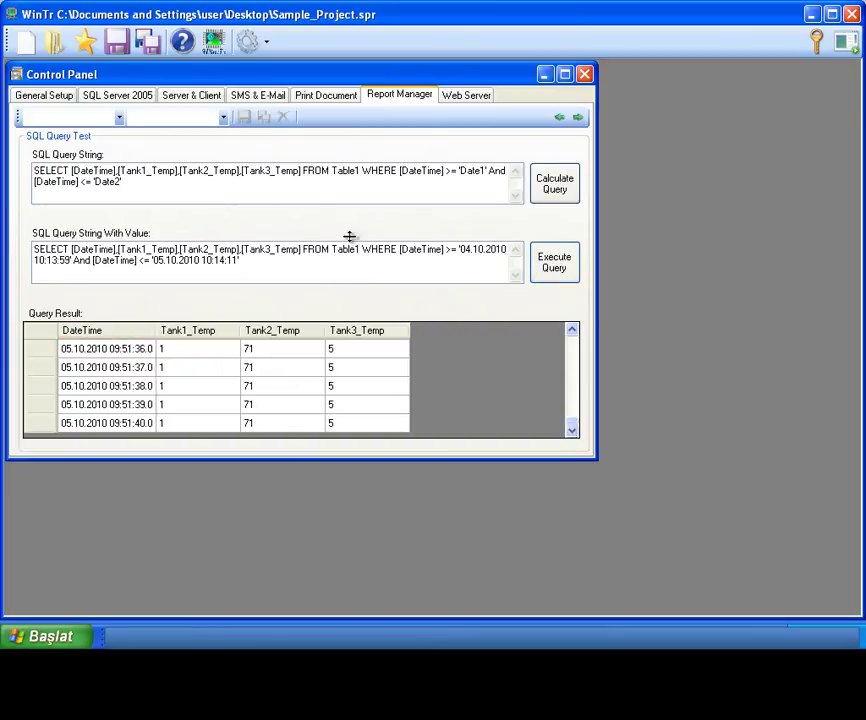
# Step: Show the report on Screen_1's DataGridView_6 and Chart_0, with DateTime on the X axis
pyautogui.click(578, 119)
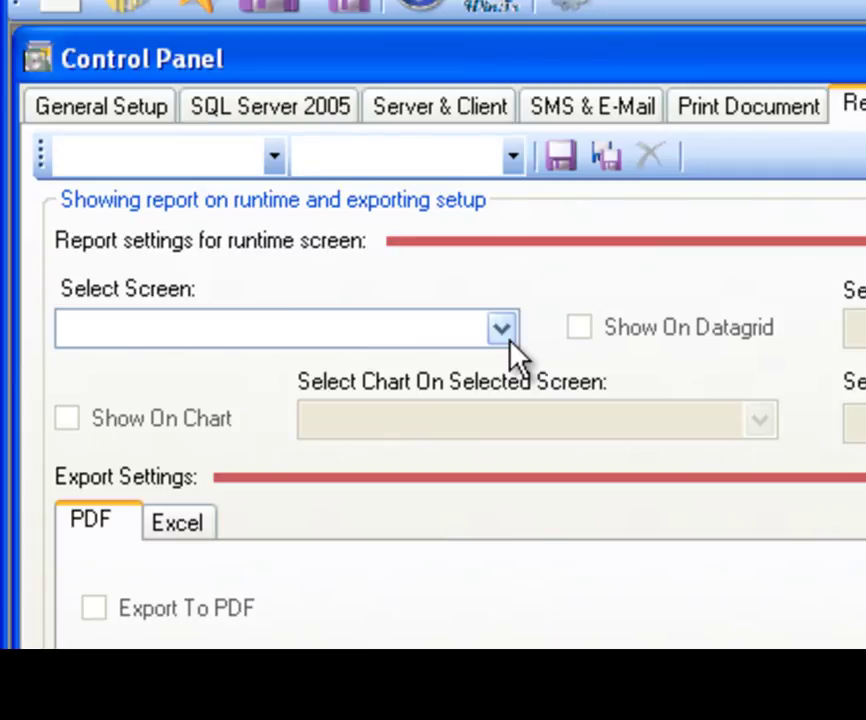
pyautogui.click(508, 340)
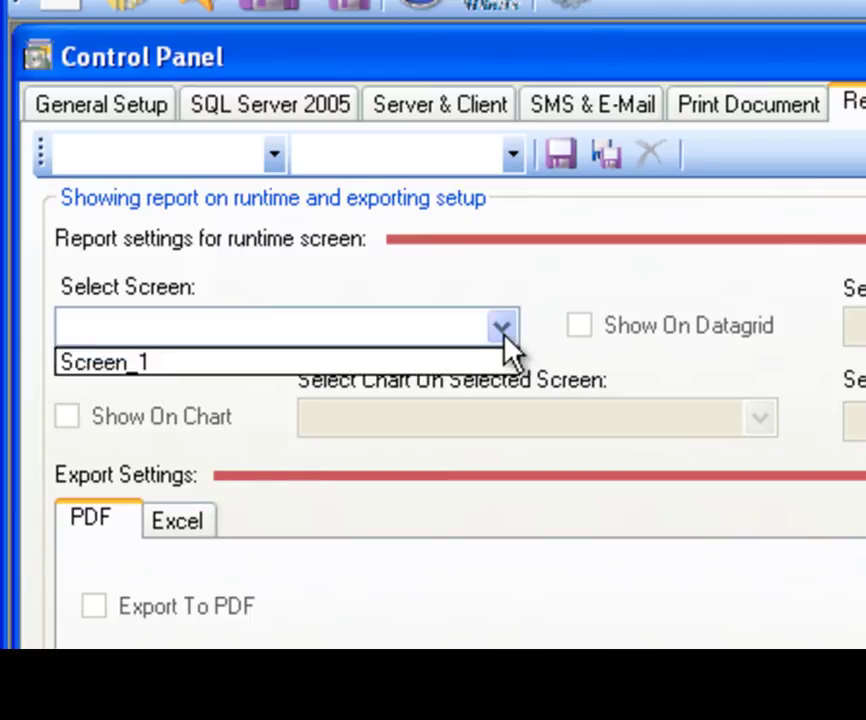
pyautogui.click(478, 362)
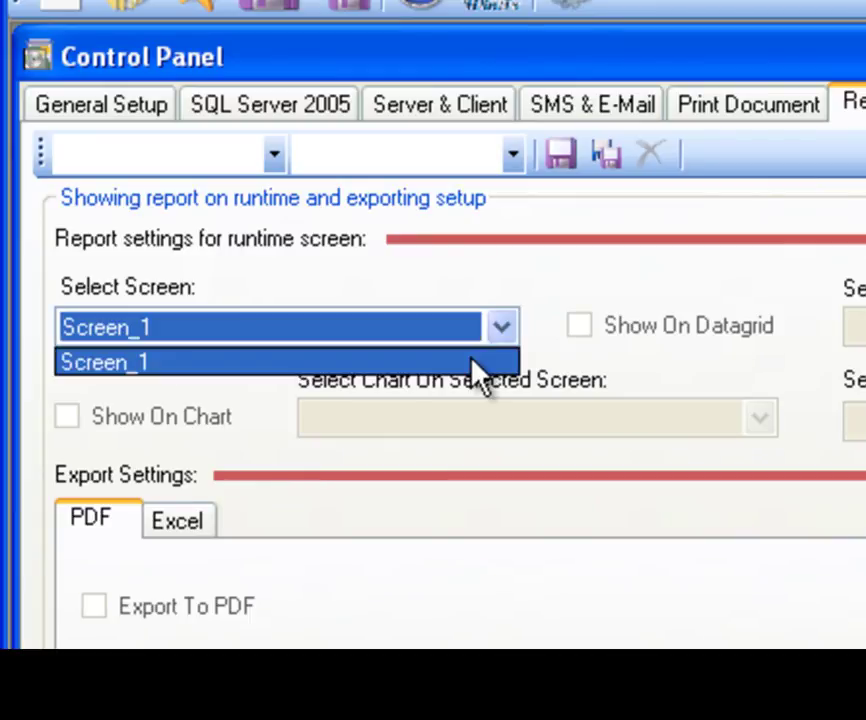
pyautogui.click(578, 326)
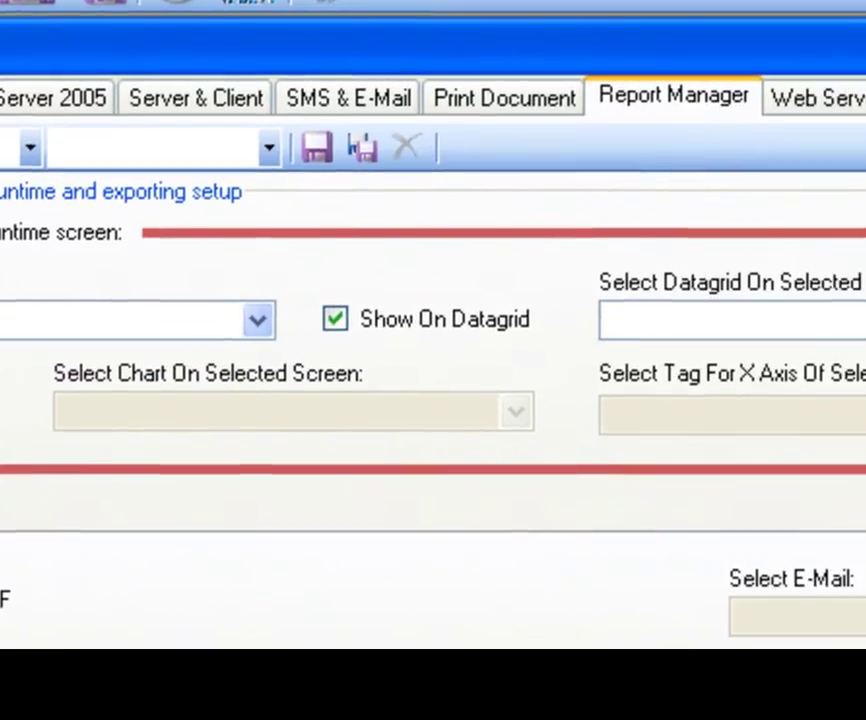
pyautogui.click(865, 322)
pyautogui.click(865, 365)
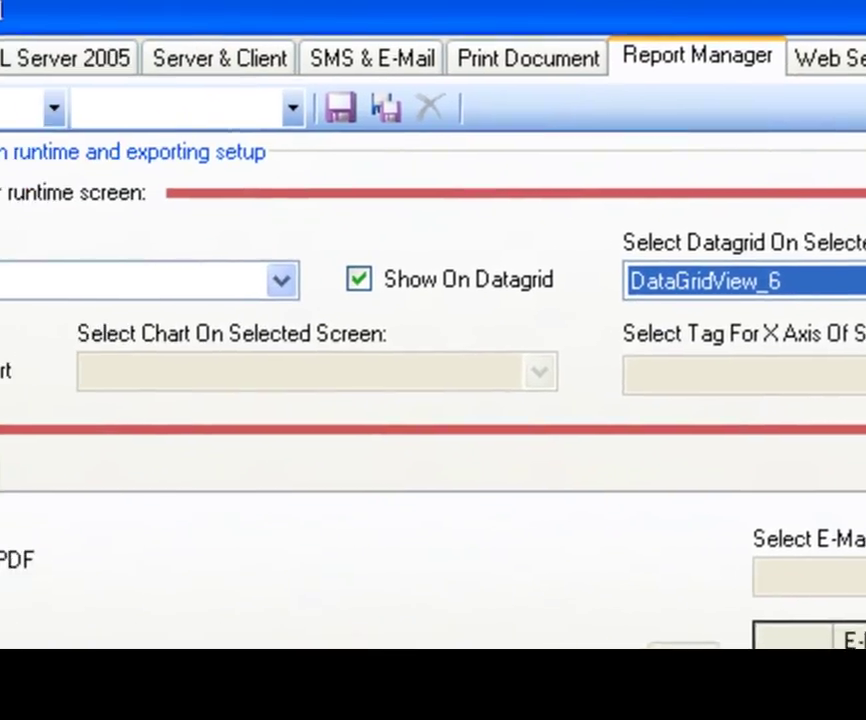
pyautogui.click(7, 354)
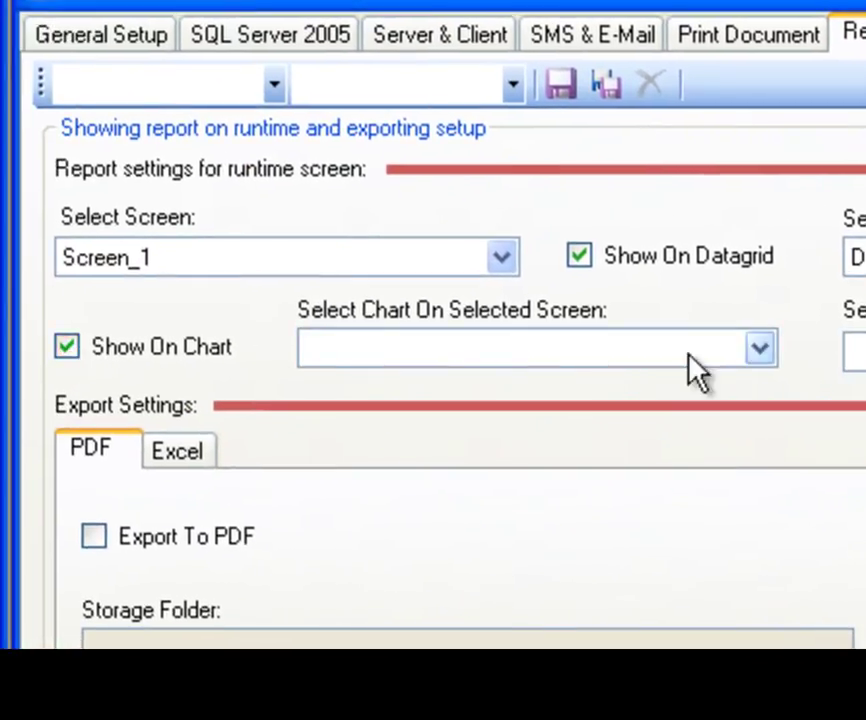
pyautogui.click(760, 350)
pyautogui.click(752, 381)
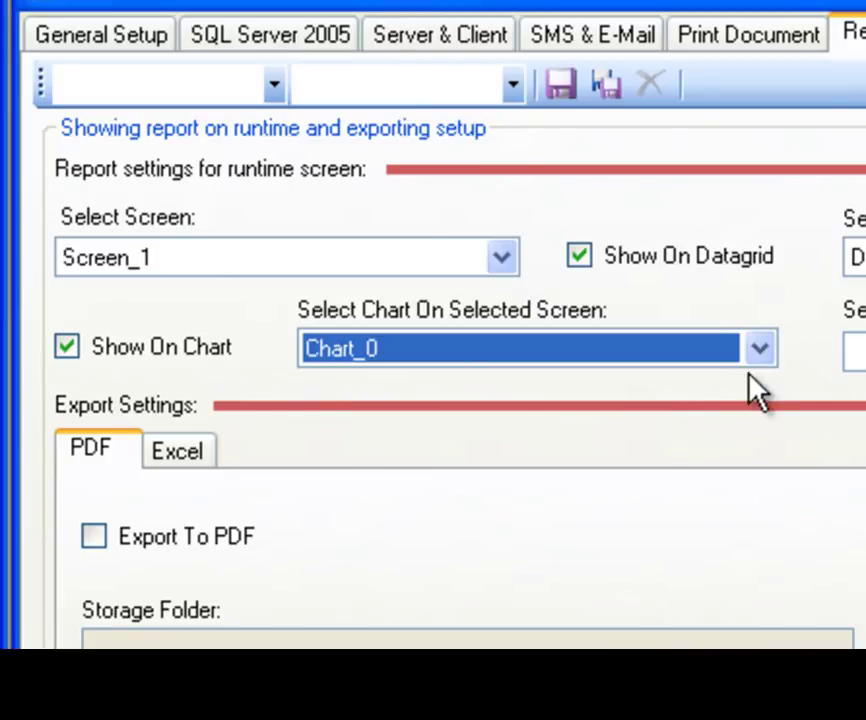
pyautogui.click(855, 350)
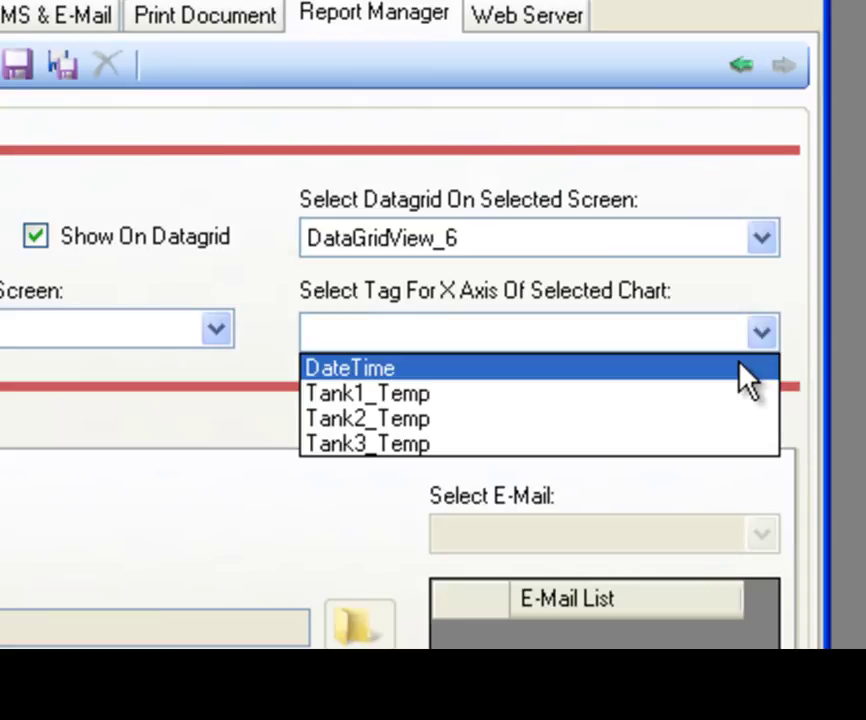
pyautogui.click(747, 379)
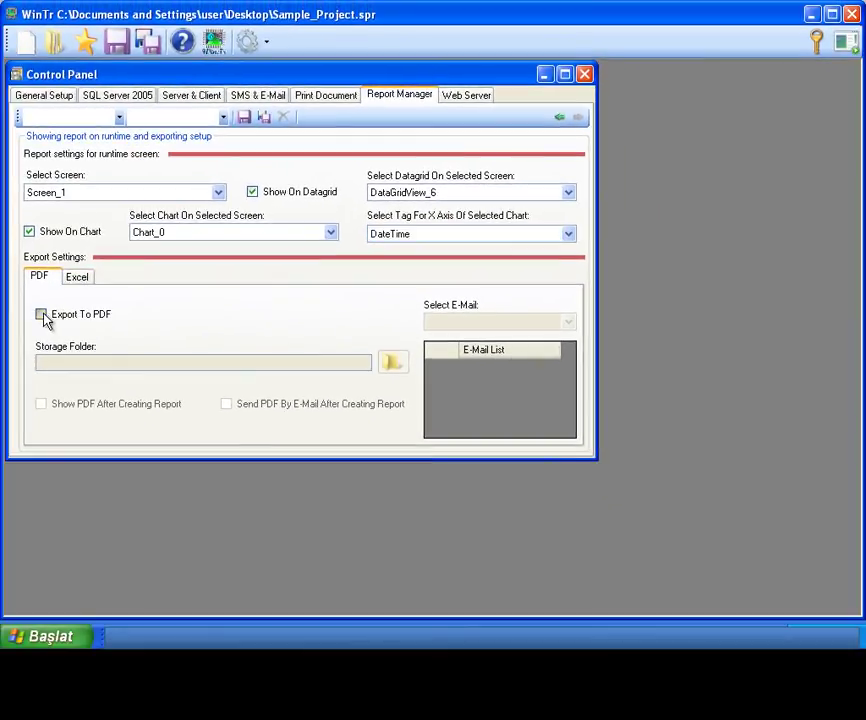
# Step: Enable PDF export to the Desktop, opening the PDF after creation
pyautogui.click(41, 315)
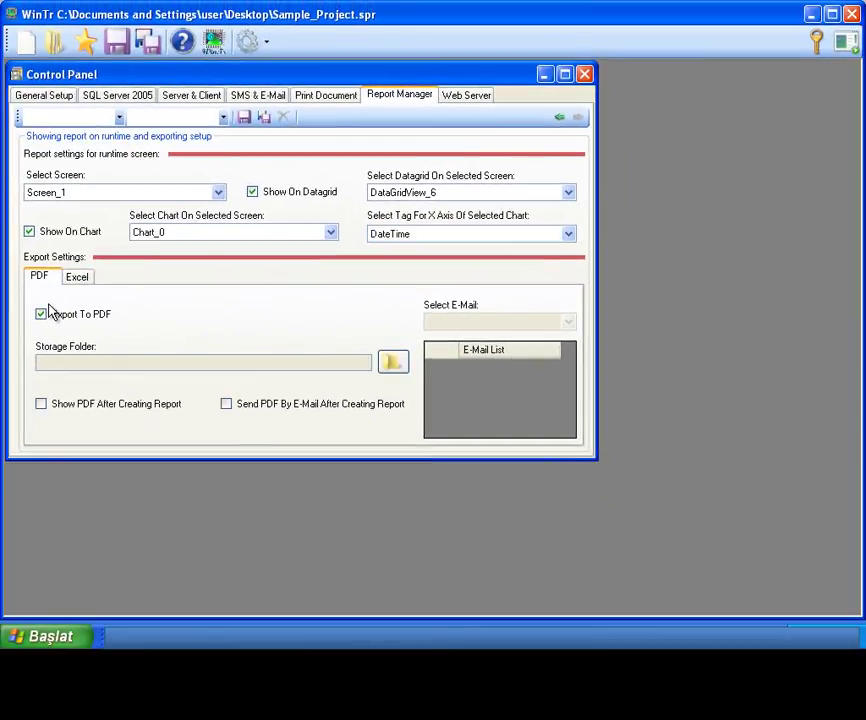
pyautogui.click(391, 363)
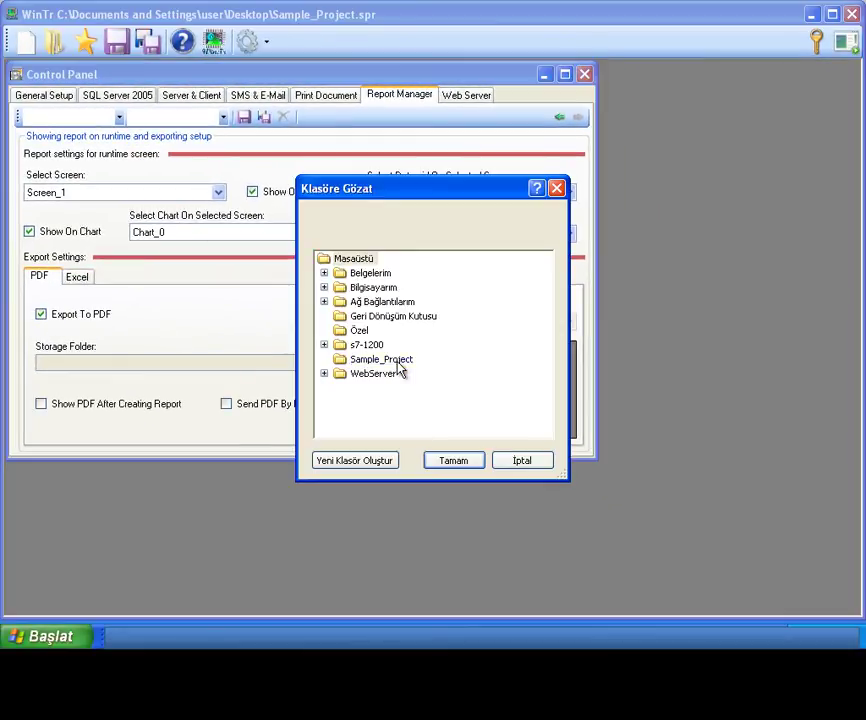
pyautogui.click(453, 460)
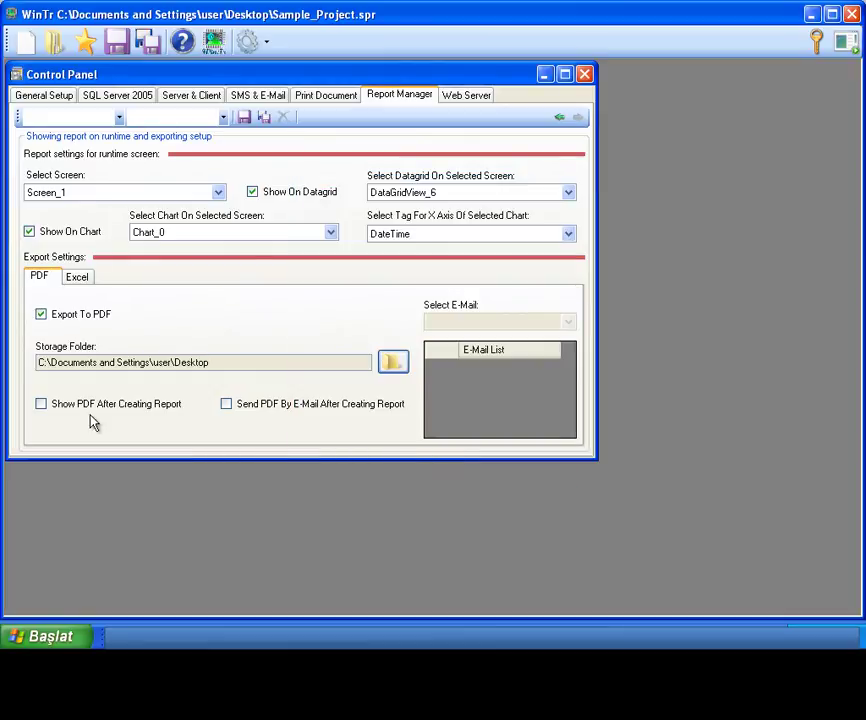
pyautogui.click(41, 404)
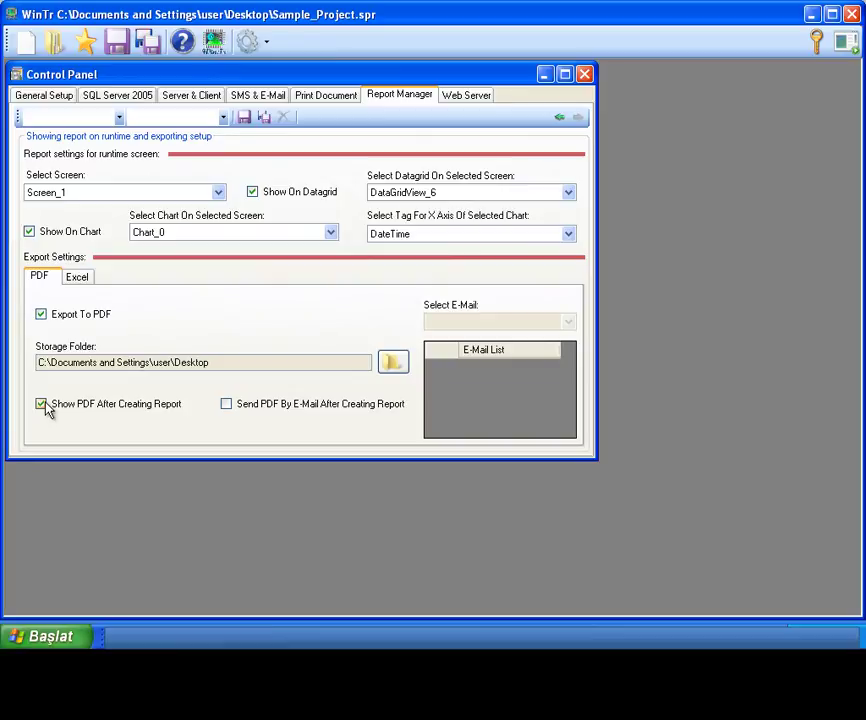
# Step: Enable Excel export to the Desktop, opening the Excel file after creation
pyautogui.click(79, 280)
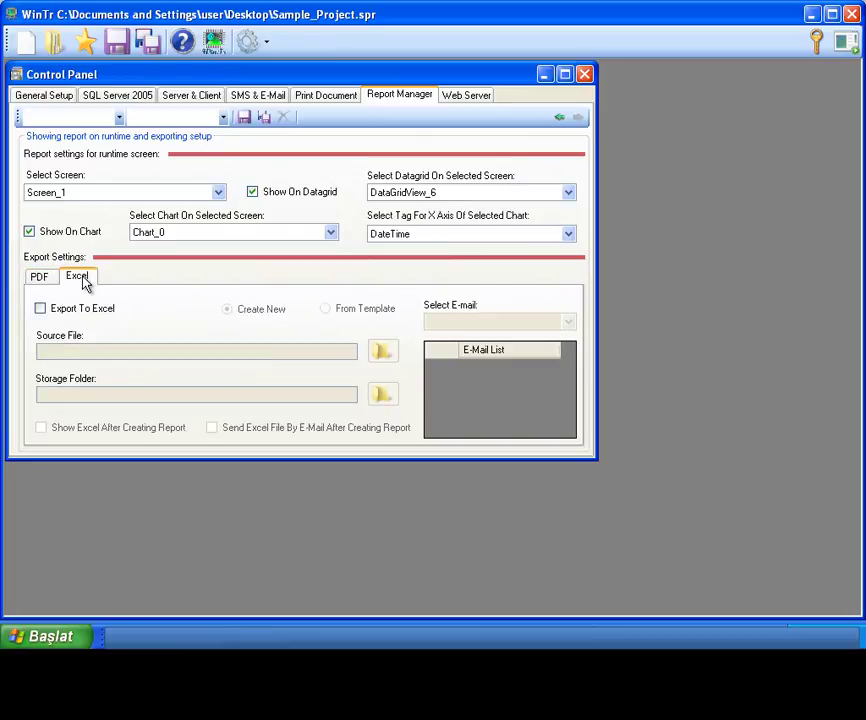
pyautogui.click(41, 309)
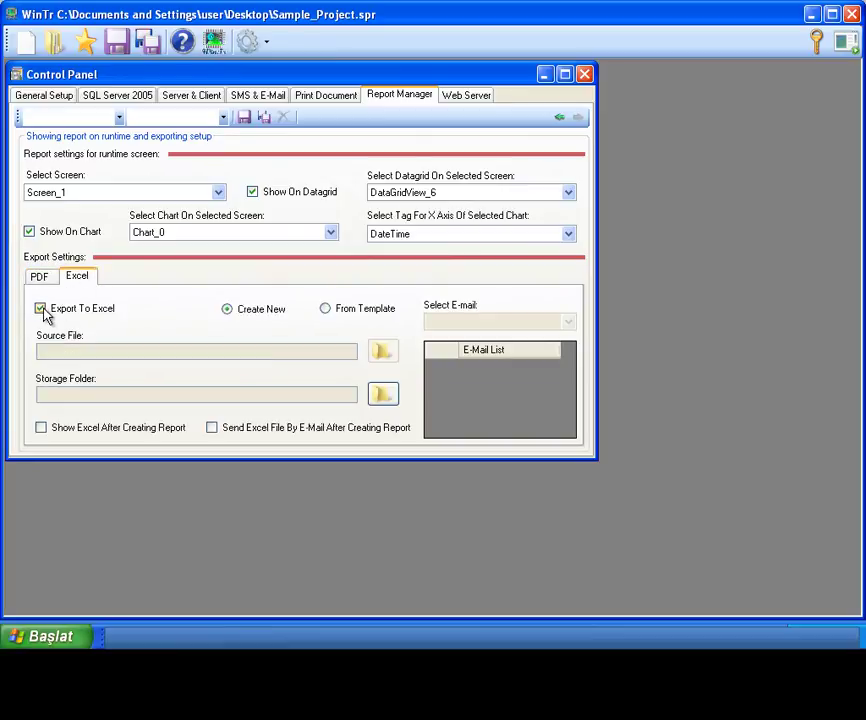
pyautogui.click(383, 395)
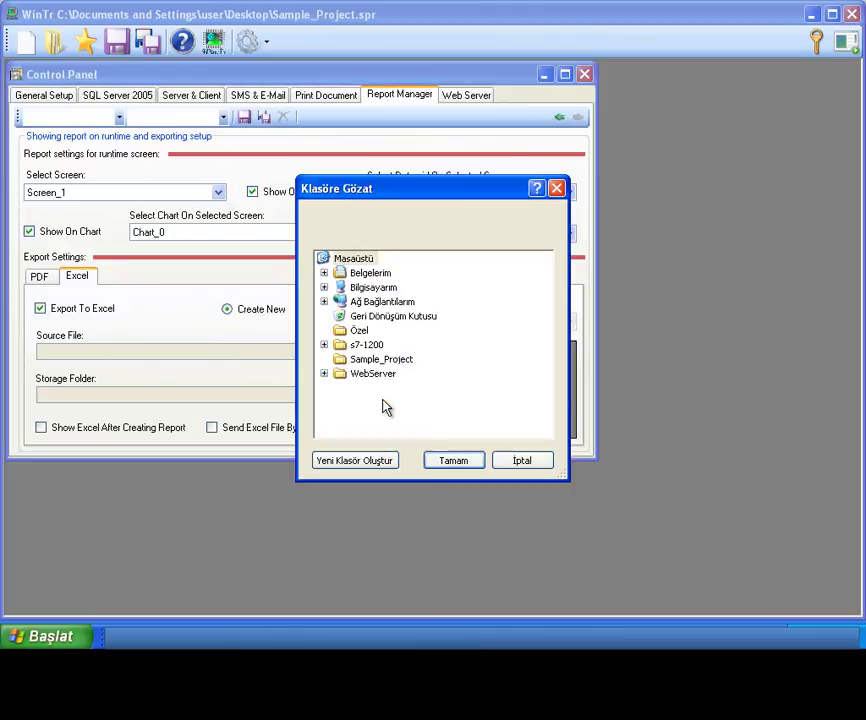
pyautogui.click(452, 459)
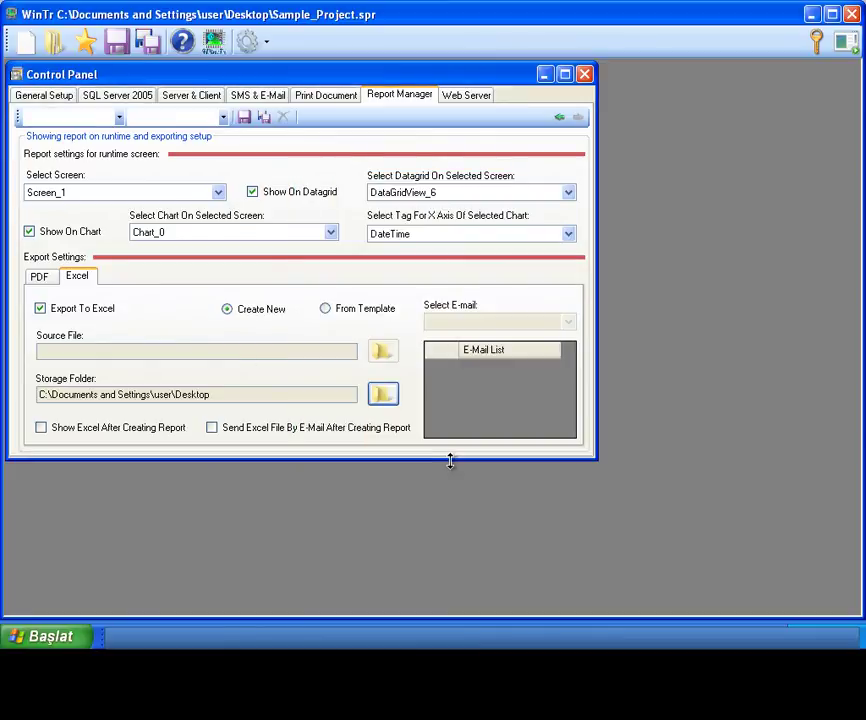
pyautogui.click(41, 428)
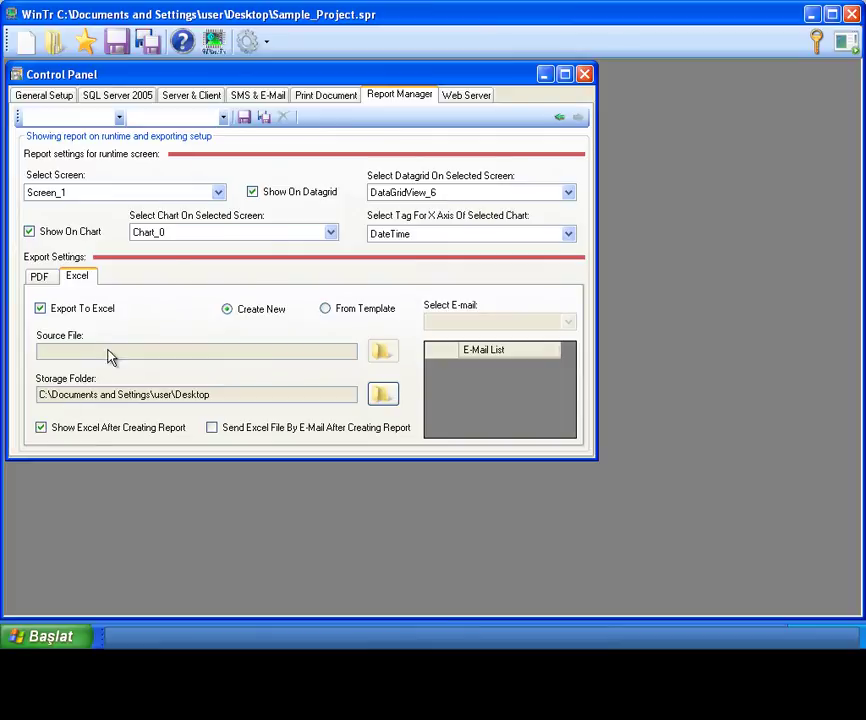
# Step: Save these settings as the template 'Report Template'
pyautogui.click(243, 118)
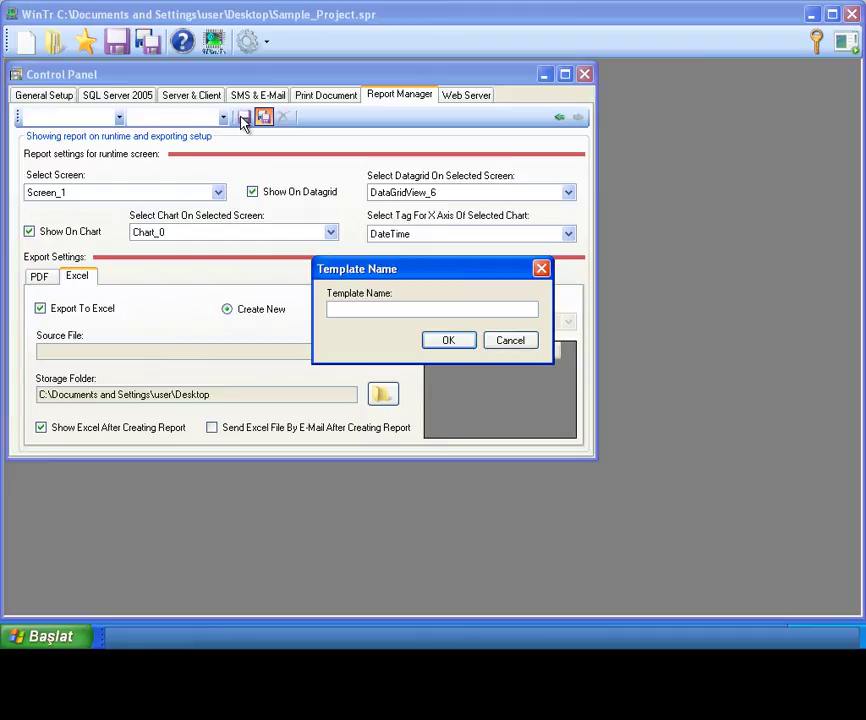
pyautogui.write('Report Template')
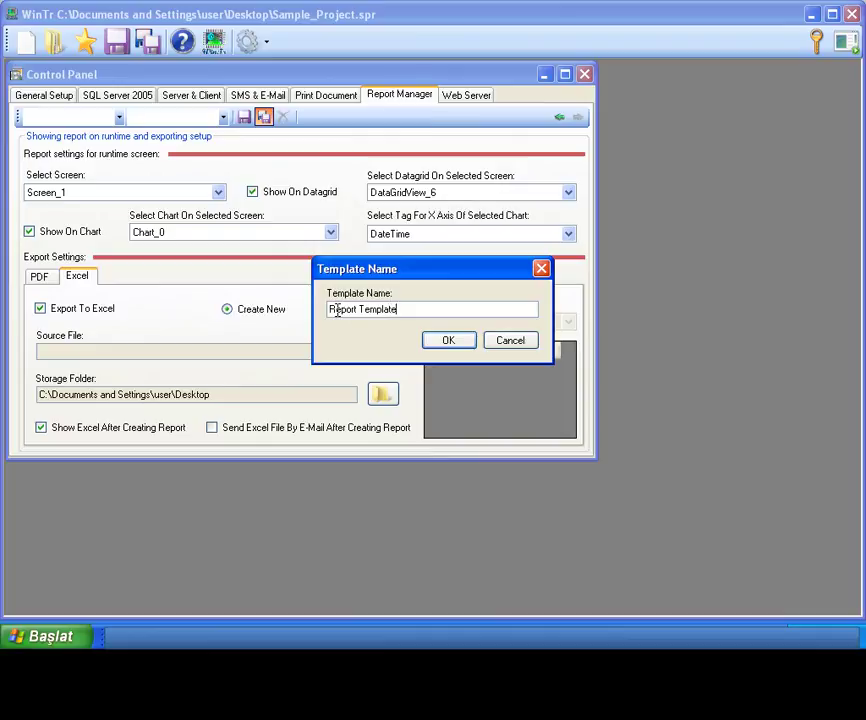
pyautogui.click(448, 340)
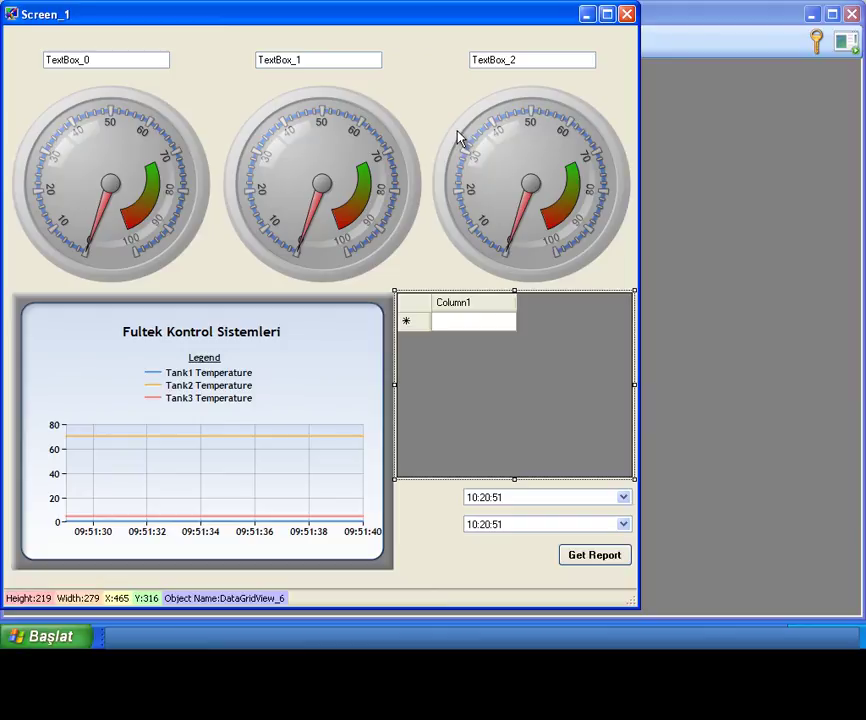
# Step: Edit the trend chart's tool tip so it ends with 'Temperatures Chart'
pyautogui.rightClick(338, 336)
pyautogui.moveTo(358, 338)
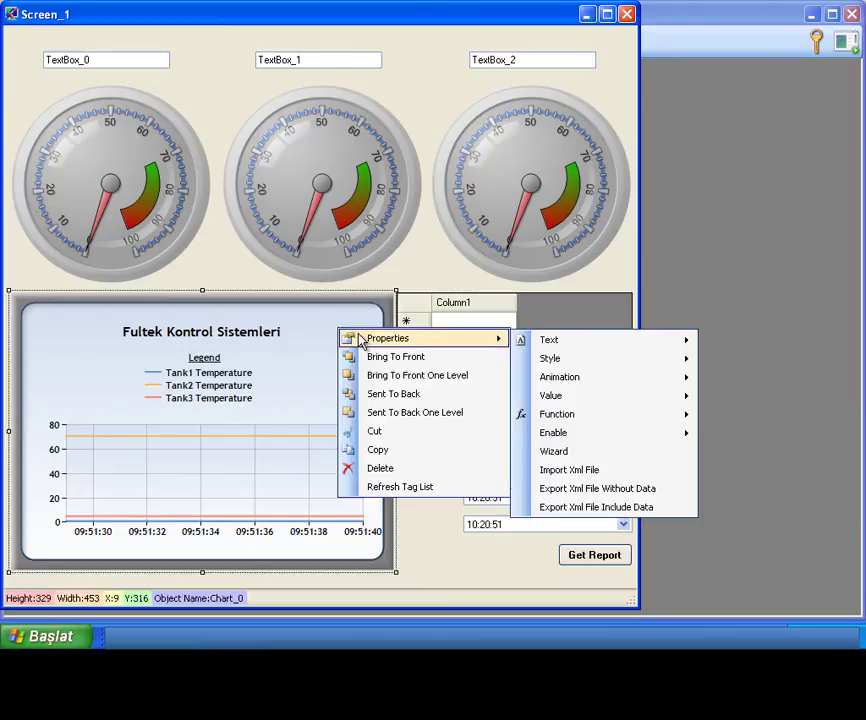
pyautogui.click(561, 346)
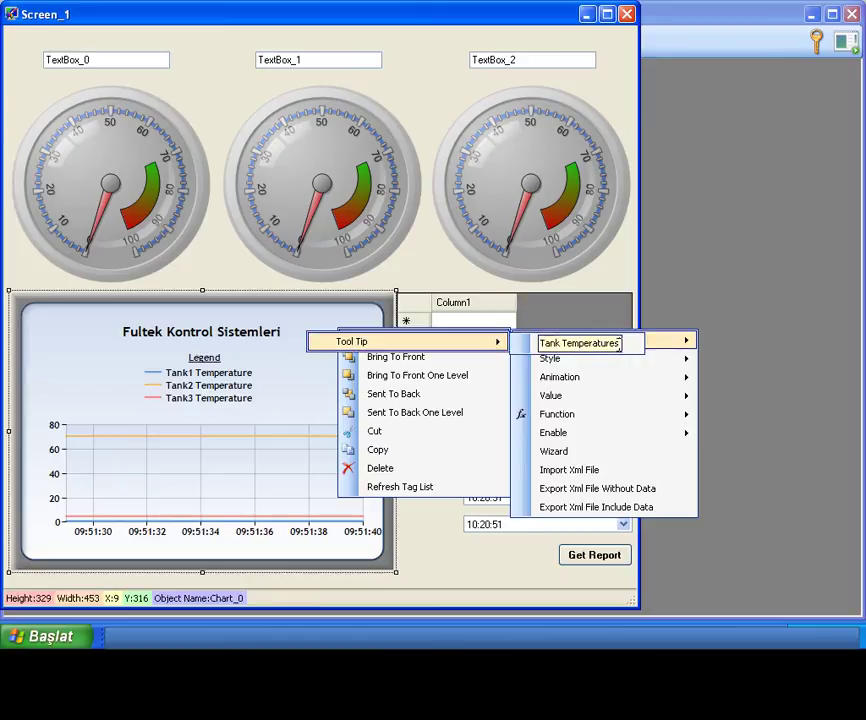
pyautogui.write('Cha')
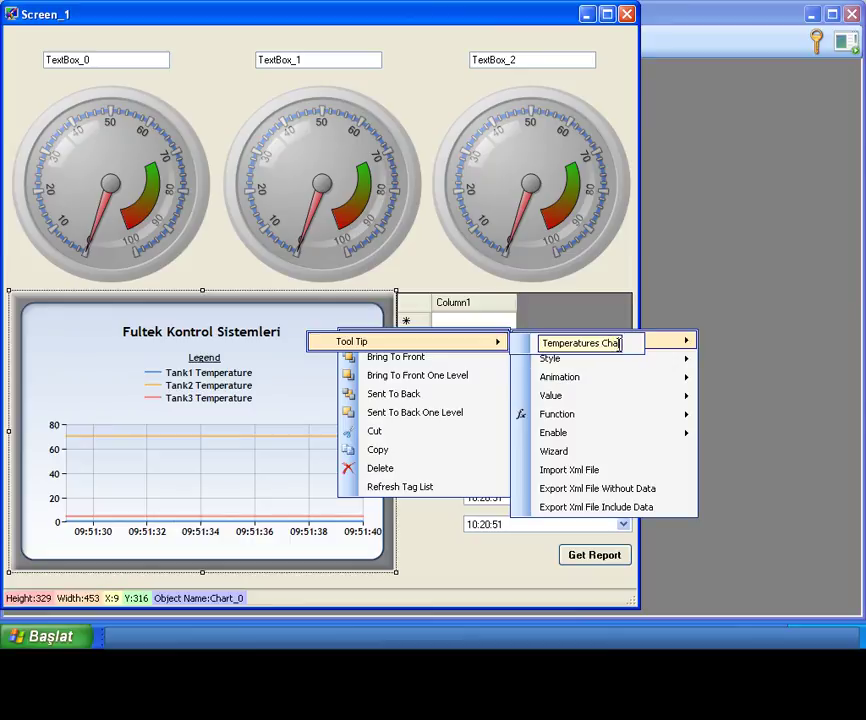
pyautogui.write('rt')
pyautogui.hotkey('ctrl', 'a')
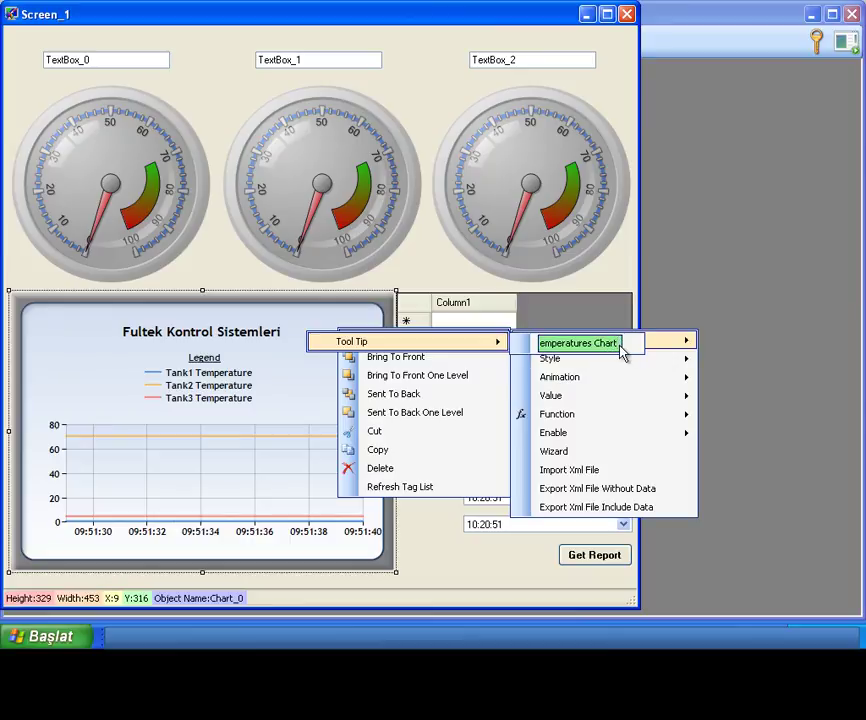
# Step: Type 'Temperatures List' as the data grid's tool tip
pyautogui.rightClick(490, 316)
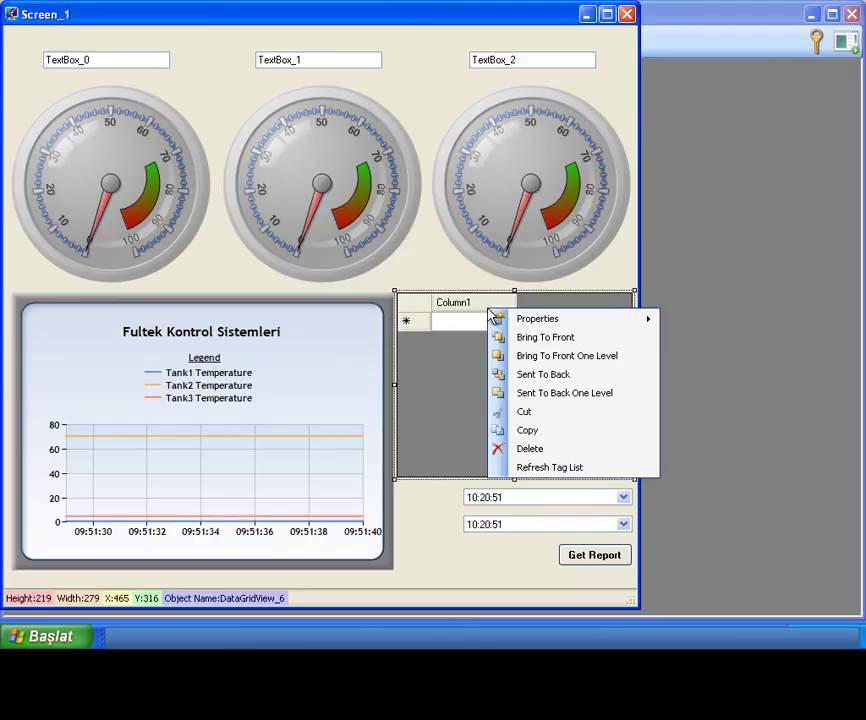
pyautogui.moveTo(512, 322)
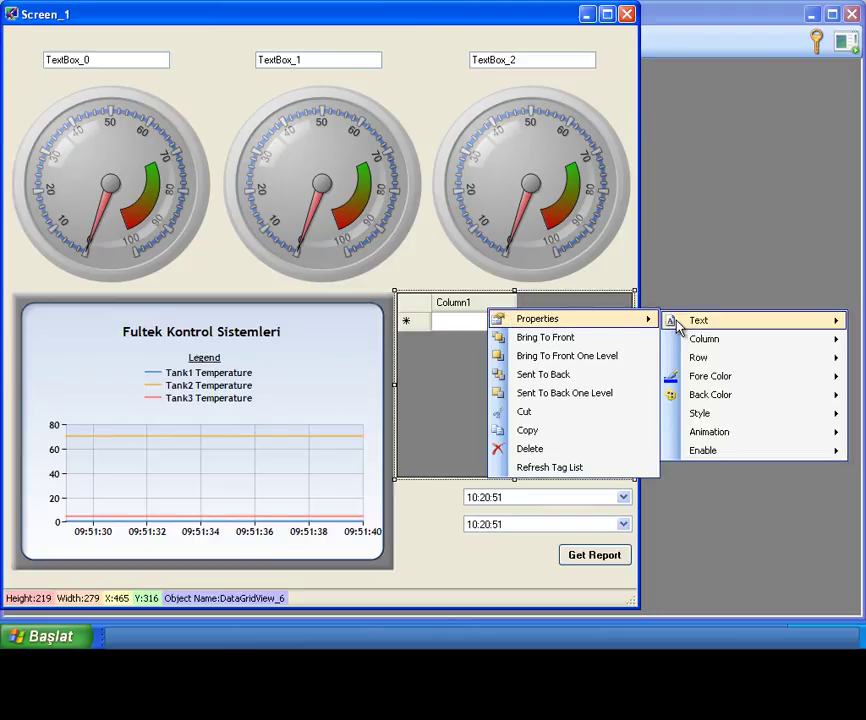
pyautogui.moveTo(677, 326)
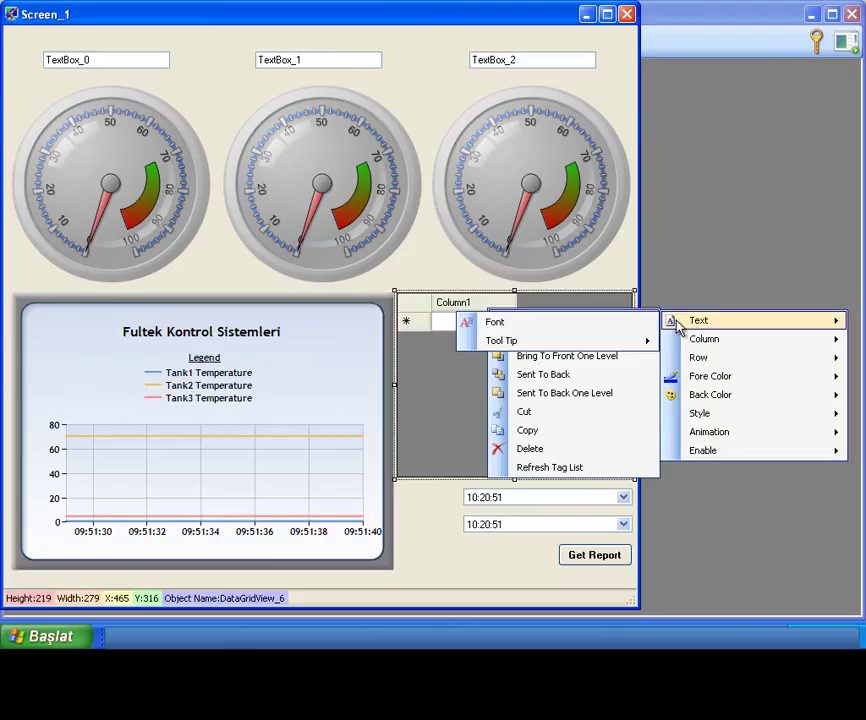
pyautogui.moveTo(590, 342)
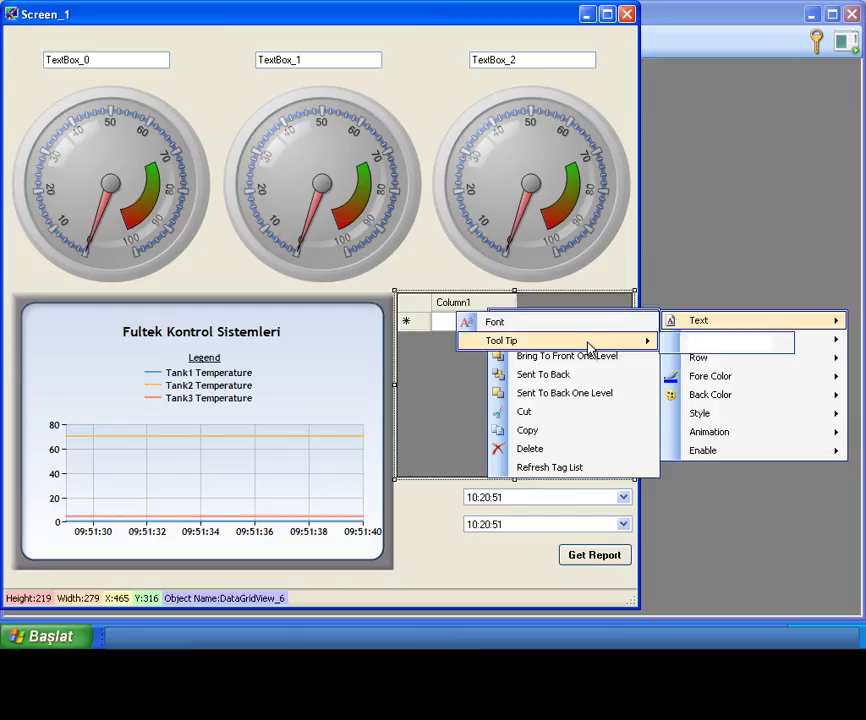
pyautogui.click(697, 342)
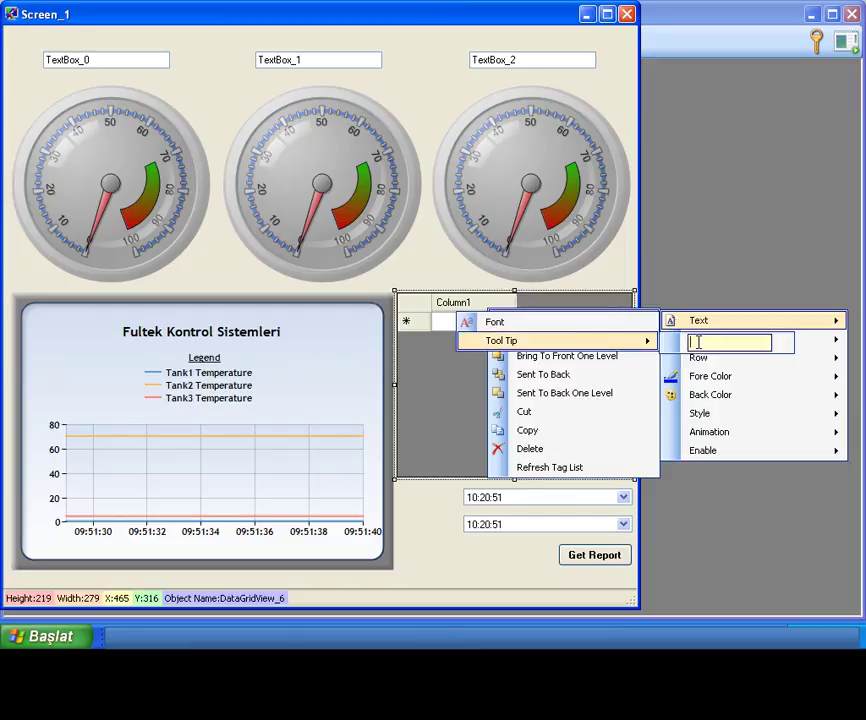
pyautogui.write('Temperatures List')
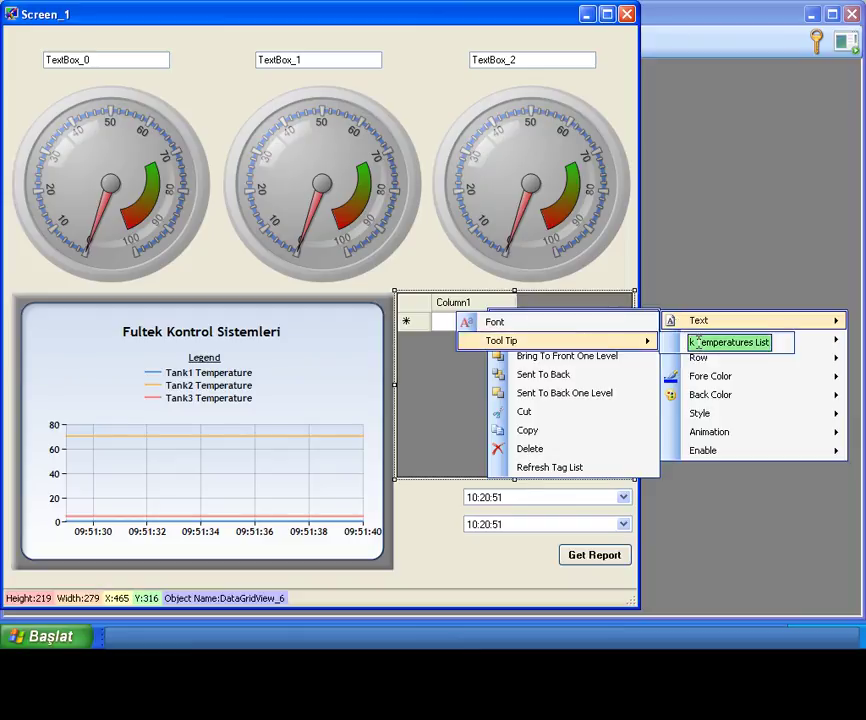
# Step: Give the Get Report button a Mouse Down function that runs CreateReport with Report Template
pyautogui.click(418, 311)
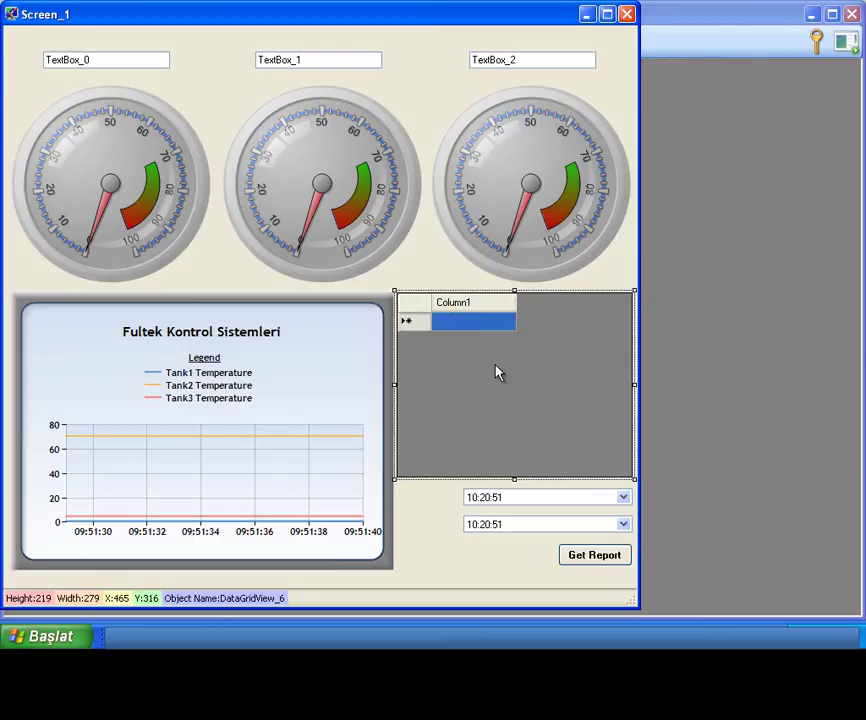
pyautogui.rightClick(598, 557)
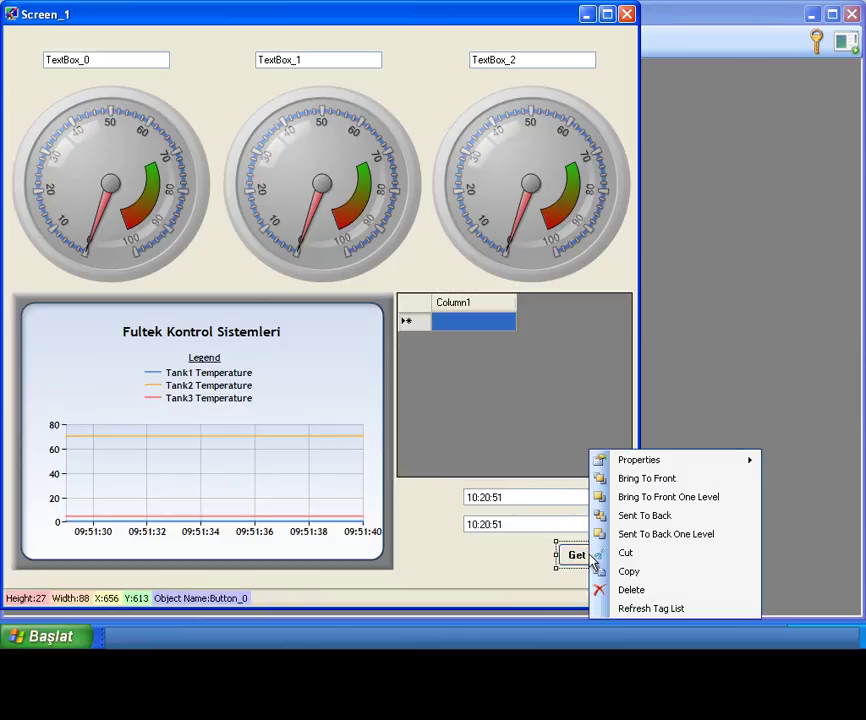
pyautogui.moveTo(615, 459)
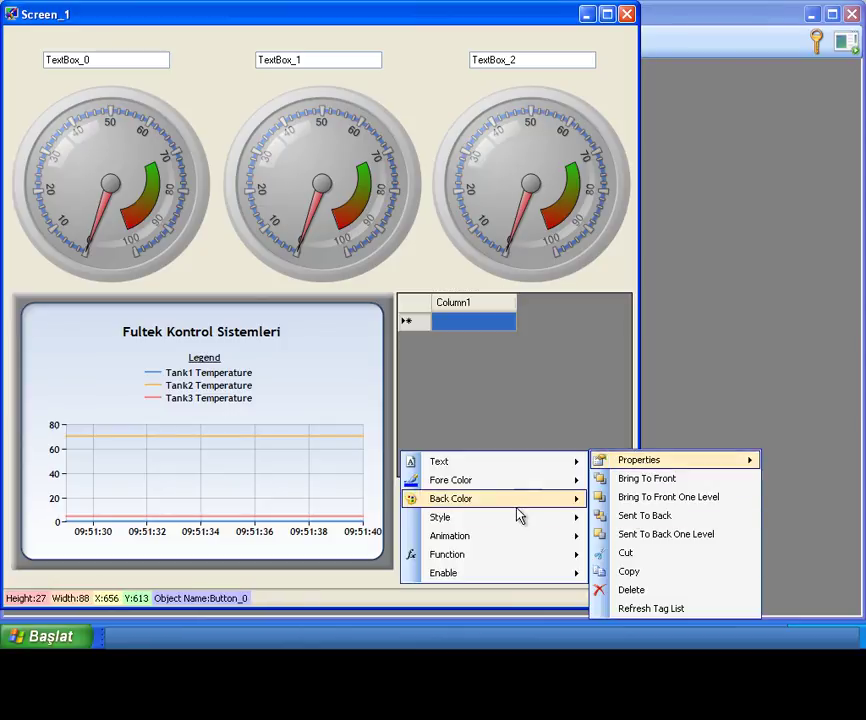
pyautogui.moveTo(506, 561)
pyautogui.click(603, 559)
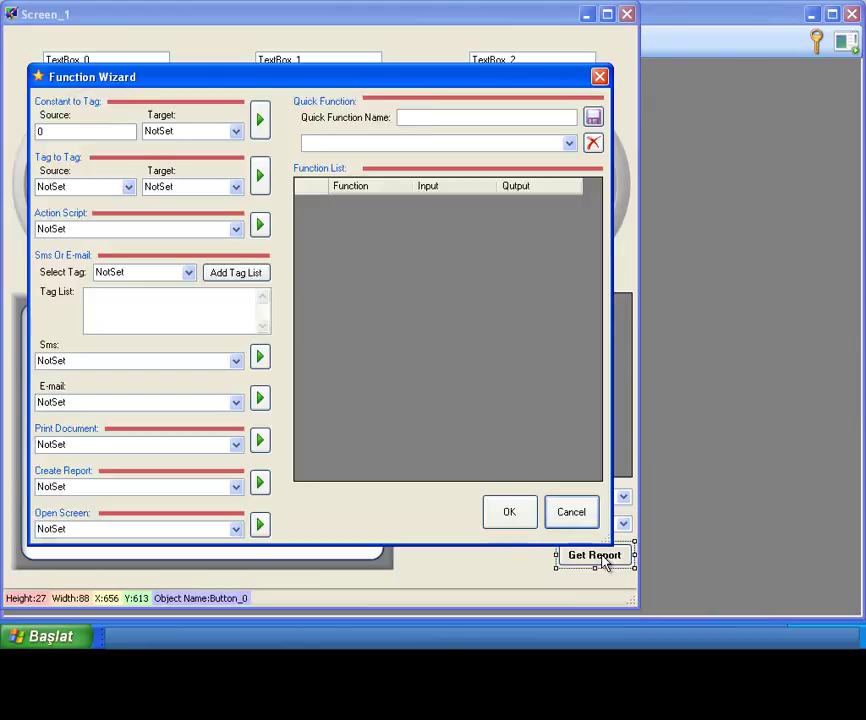
pyautogui.click(237, 487)
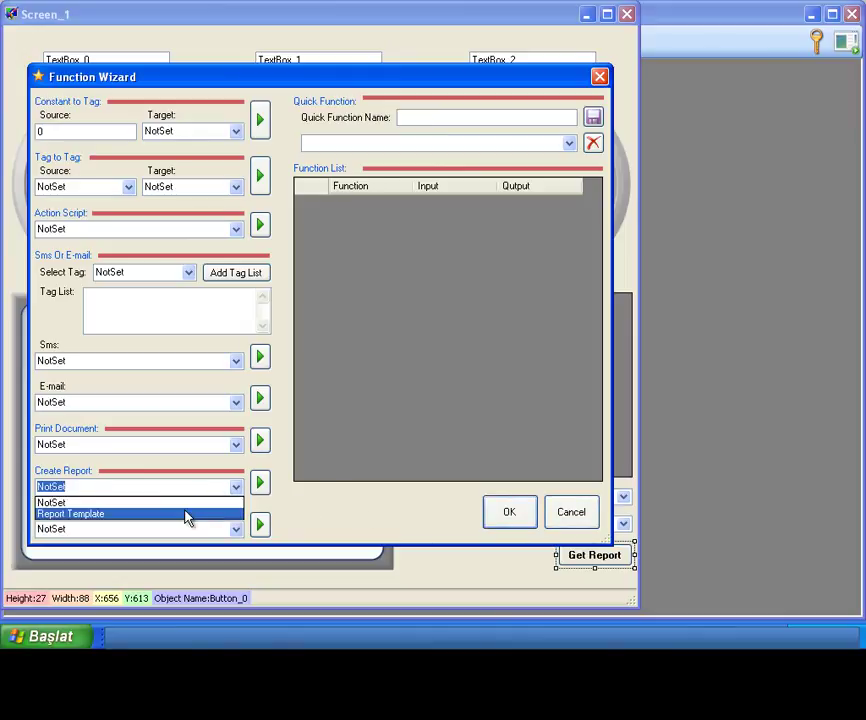
pyautogui.click(186, 515)
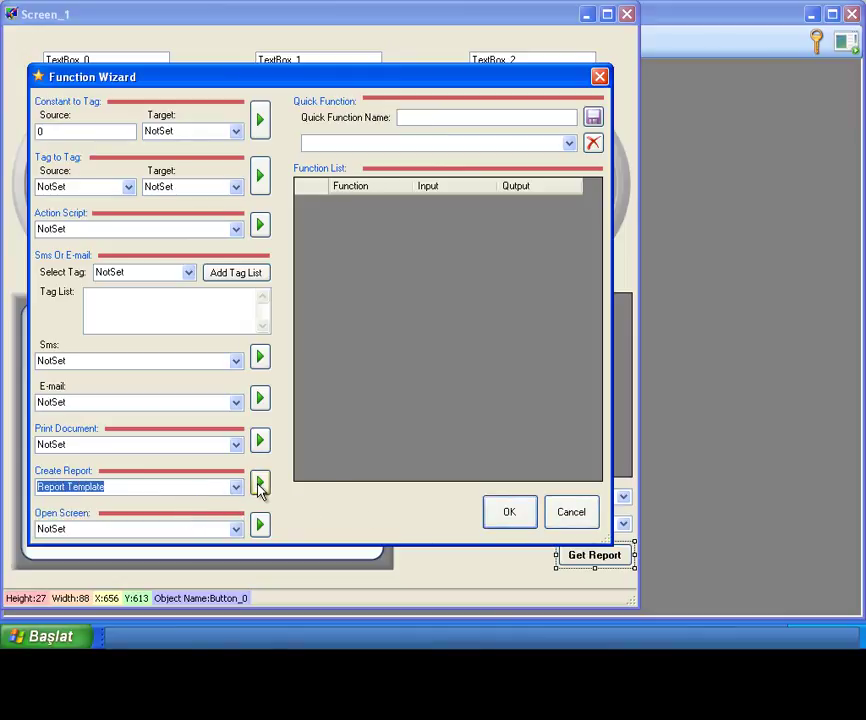
pyautogui.click(259, 485)
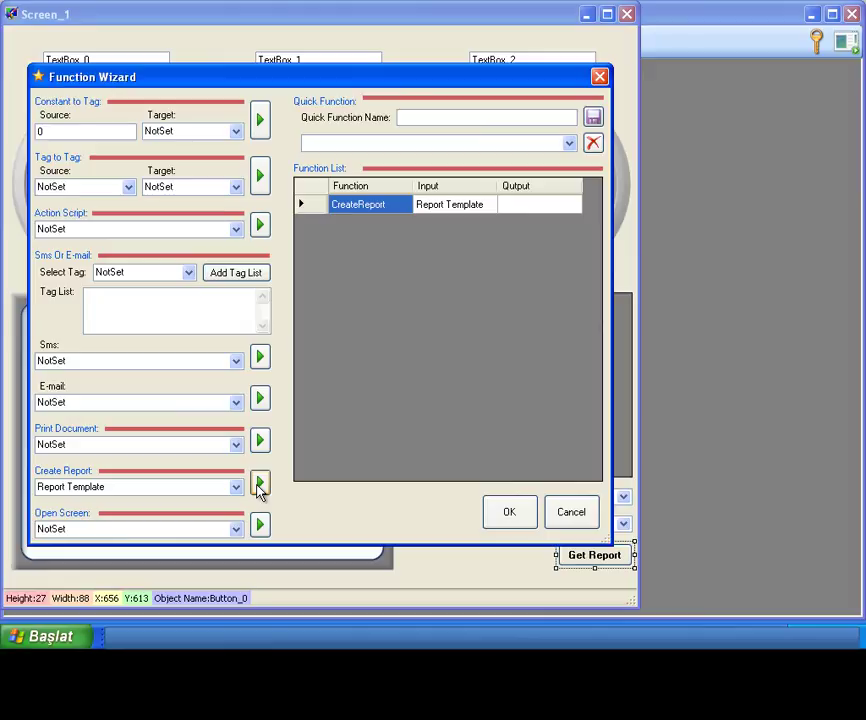
pyautogui.click(506, 514)
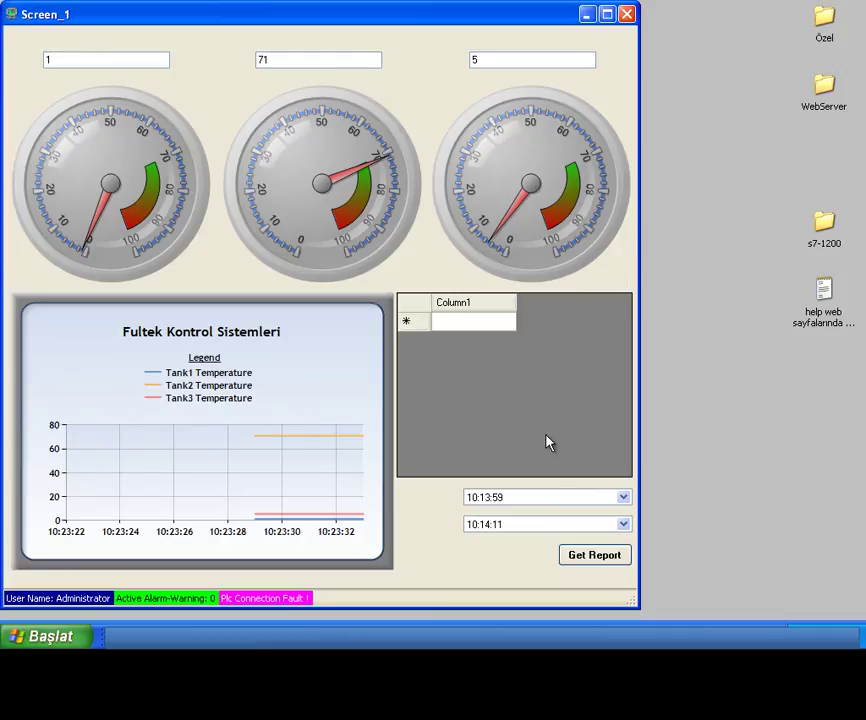
# Step: Set the report start date and its time to 18:00:00
pyautogui.click(623, 498)
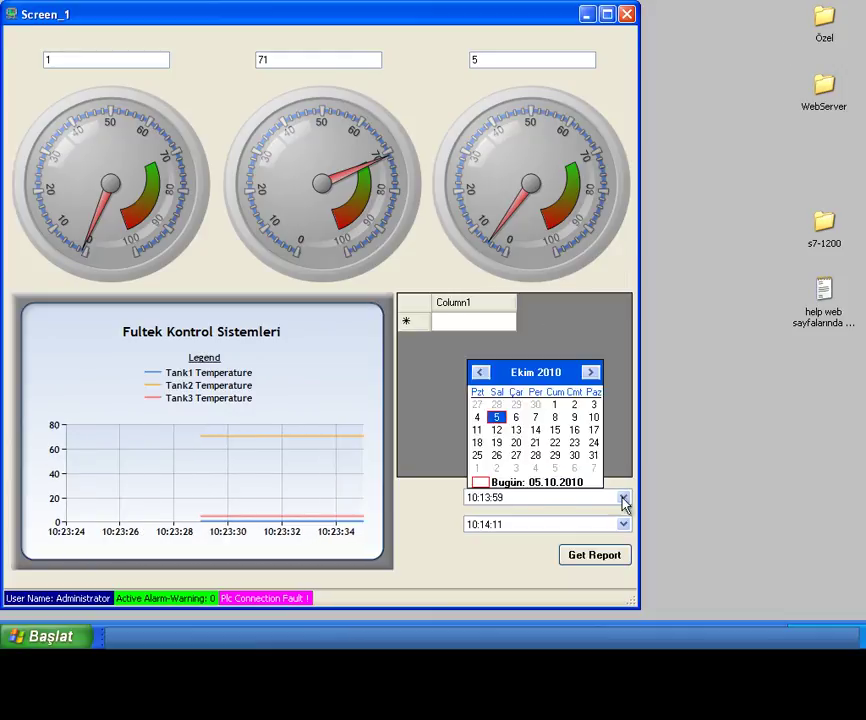
pyautogui.click(480, 423)
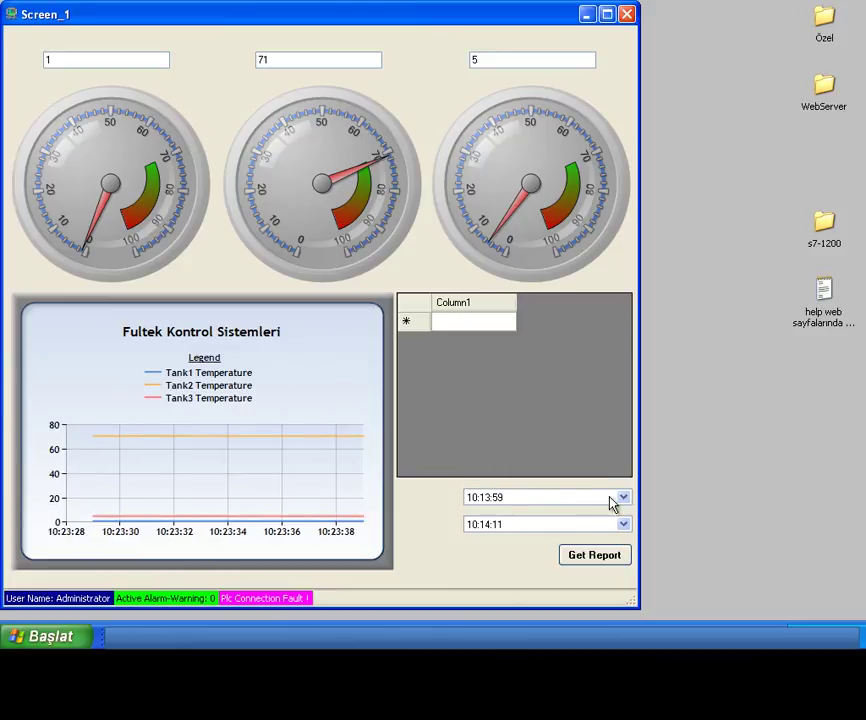
pyautogui.click(477, 506)
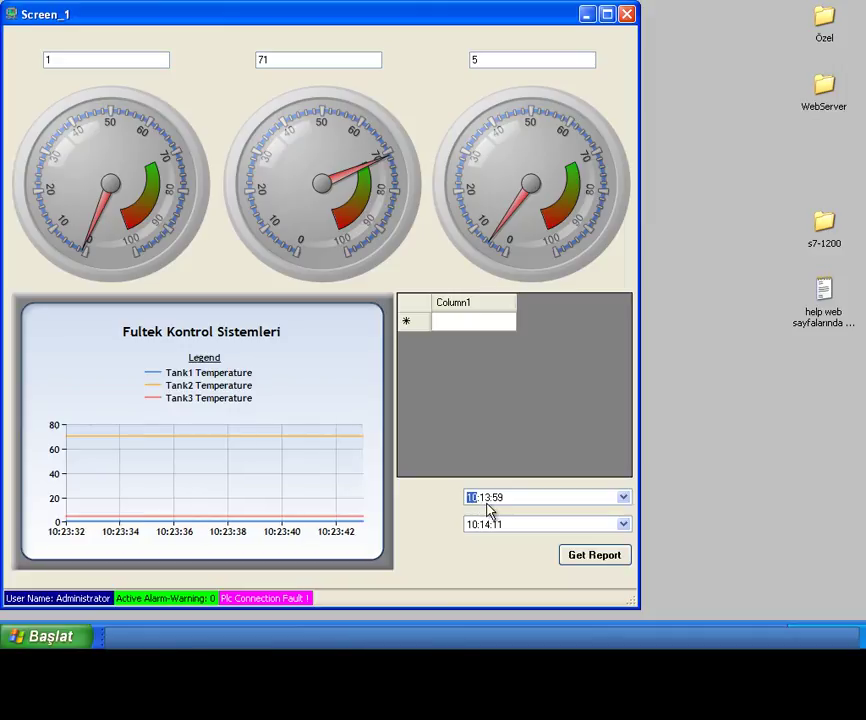
pyautogui.write('8')
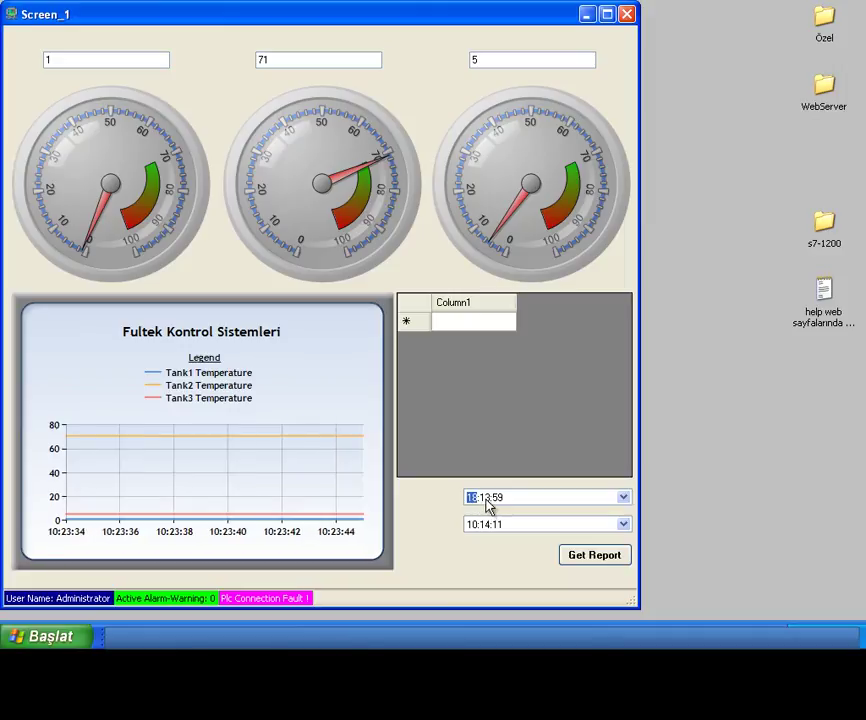
pyautogui.click(488, 507)
pyautogui.write('00')
pyautogui.click(499, 503)
pyautogui.write('00')
# Step: Set the report end date with time 10:00:00 and generate the report
pyautogui.click(623, 524)
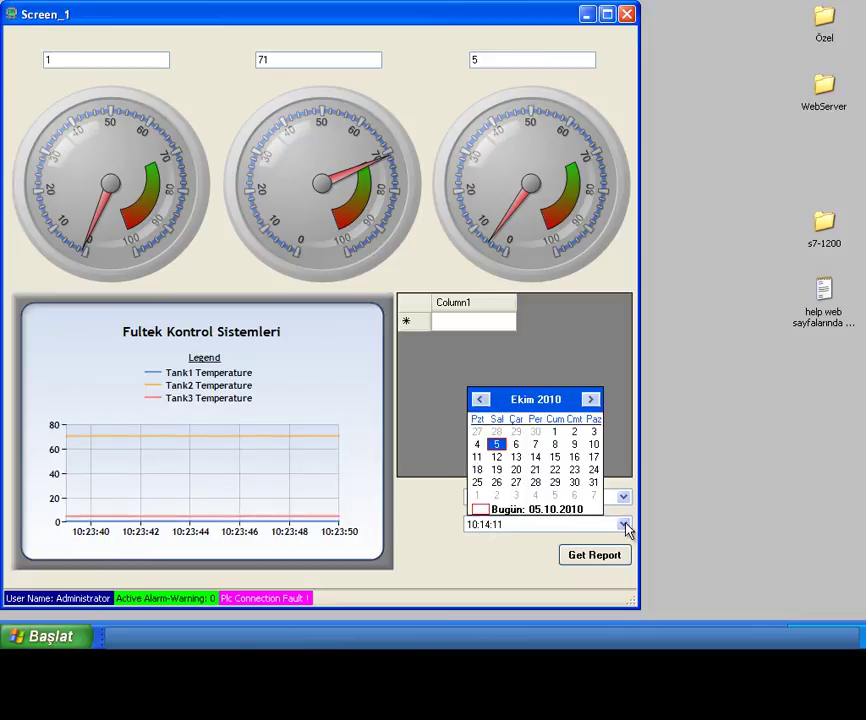
pyautogui.click(499, 458)
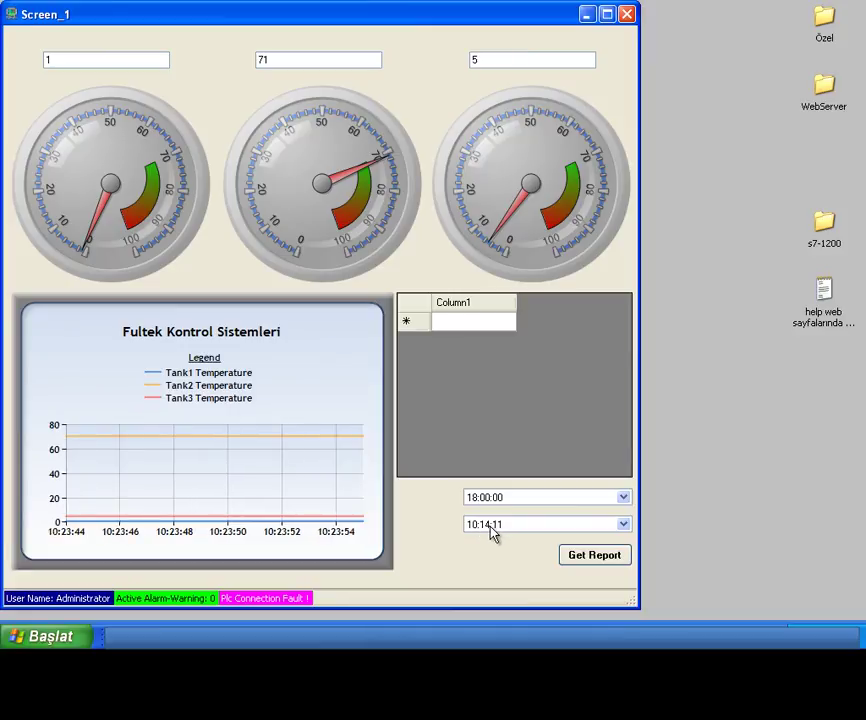
pyautogui.click(490, 526)
pyautogui.write('0')
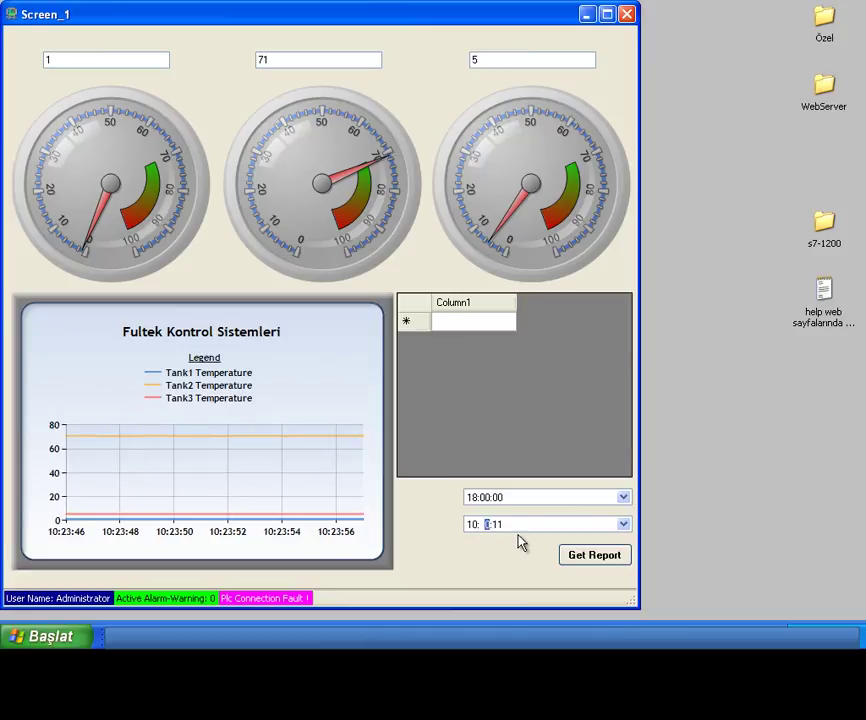
pyautogui.write('0:00')
pyautogui.click(580, 557)
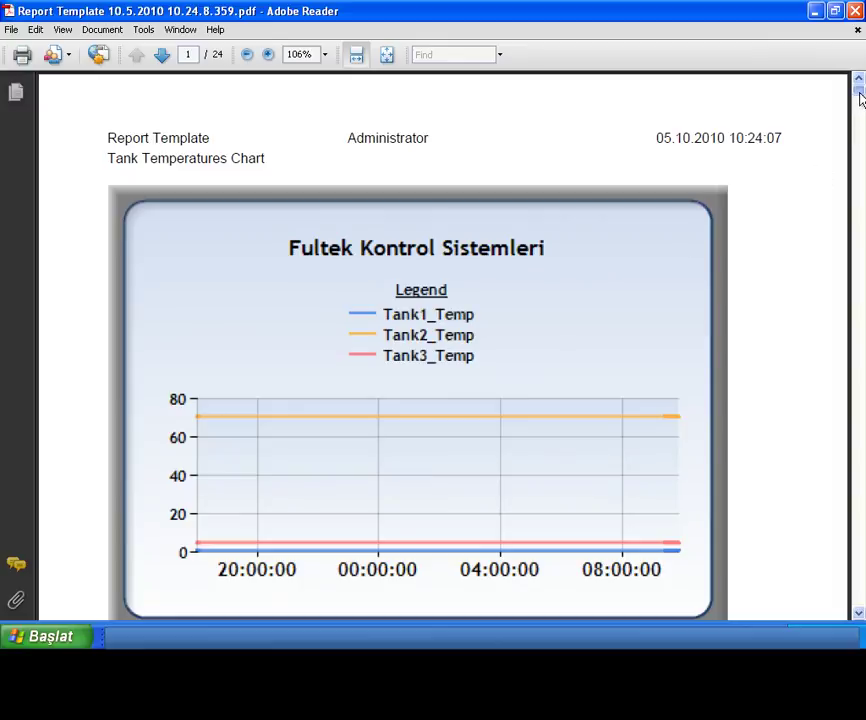
# Step: Scroll the PDF from the Tank Temperatures Chart down to the Tank Temperatures List on page 4
pyautogui.moveTo(859, 97)
pyautogui.mouseDown()
pyautogui.moveTo(859, 108)
pyautogui.moveTo(859, 97)
pyautogui.mouseUp()
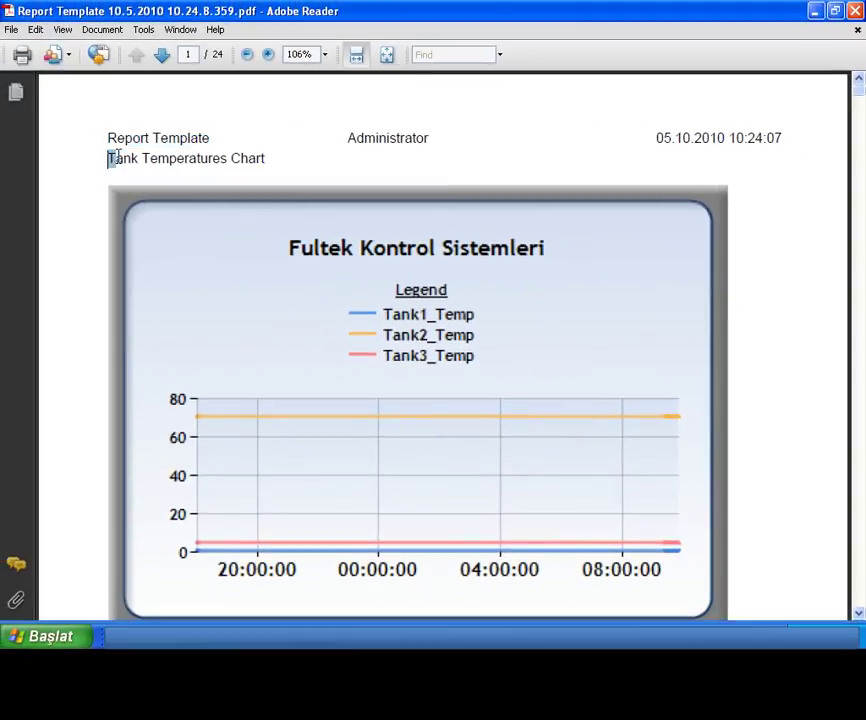
pyautogui.moveTo(110, 158); pyautogui.dragTo(265, 160)
pyautogui.click(363, 186)
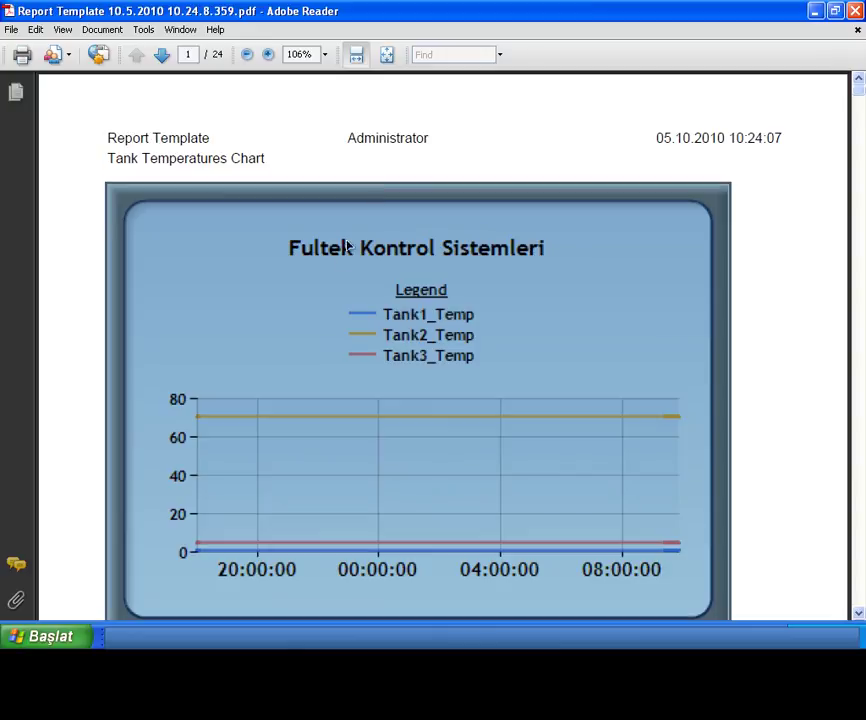
pyautogui.click(323, 166)
pyautogui.scroll(-8, 319, 189)
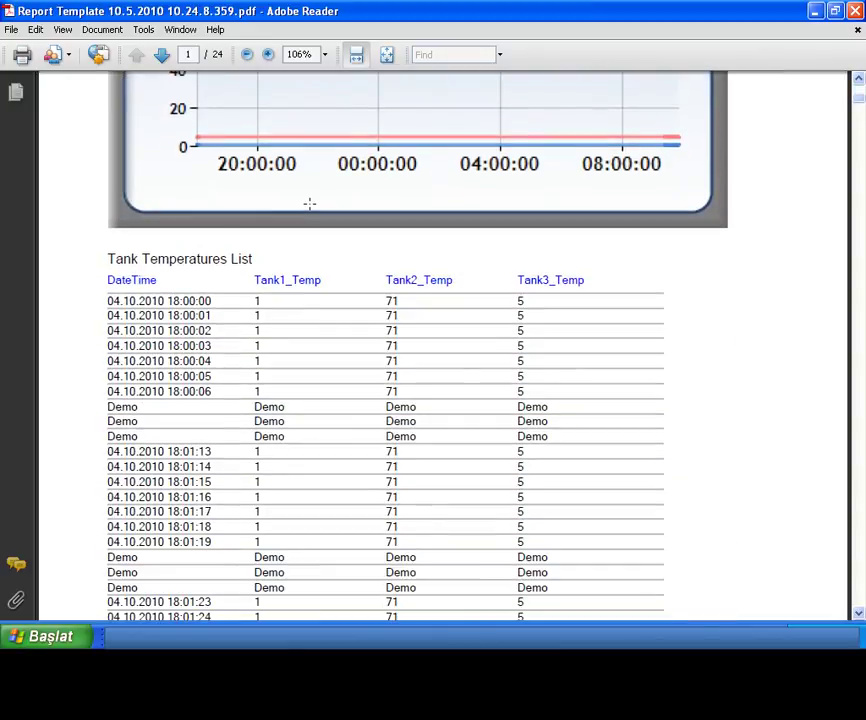
pyautogui.click(109, 259)
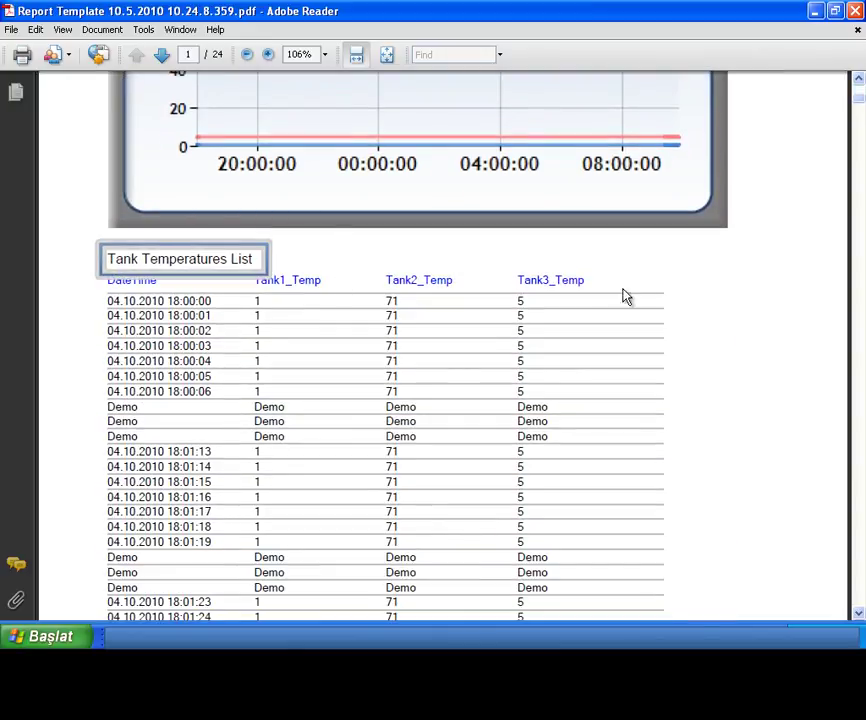
pyautogui.click(857, 124)
pyautogui.moveTo(857, 124); pyautogui.dragTo(825, 151)
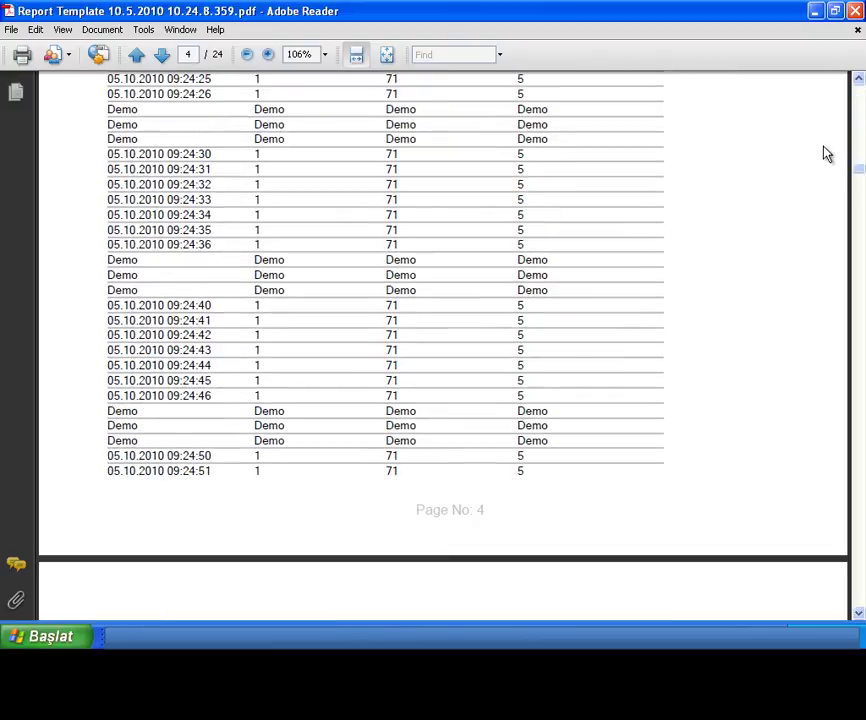
# Step: Close the PDF, autofit Excel columns A and C for full timestamps, and close the workbook
pyautogui.click(855, 12)
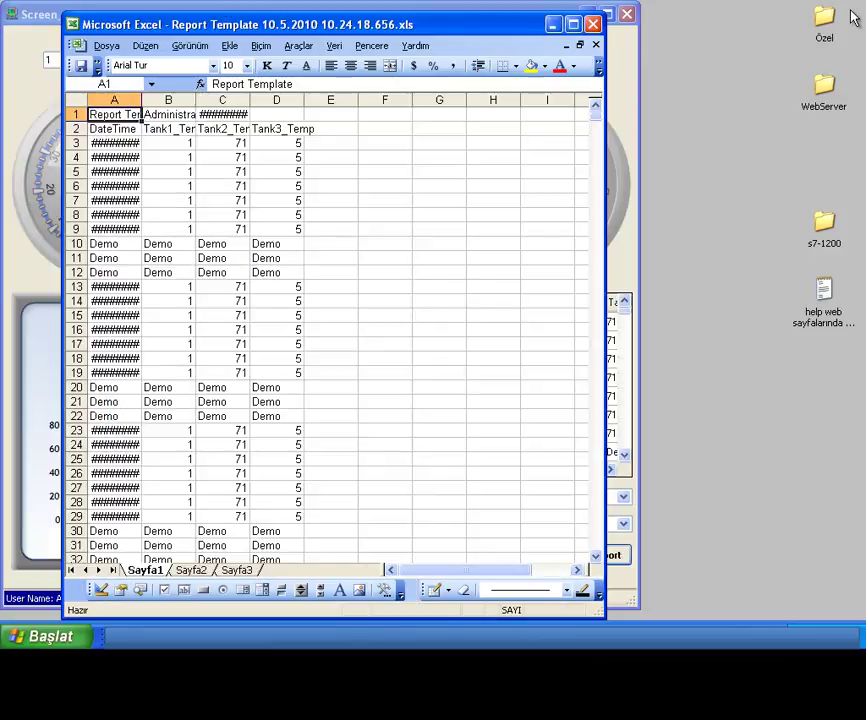
pyautogui.doubleClick(141, 99)
pyautogui.doubleClick(288, 97)
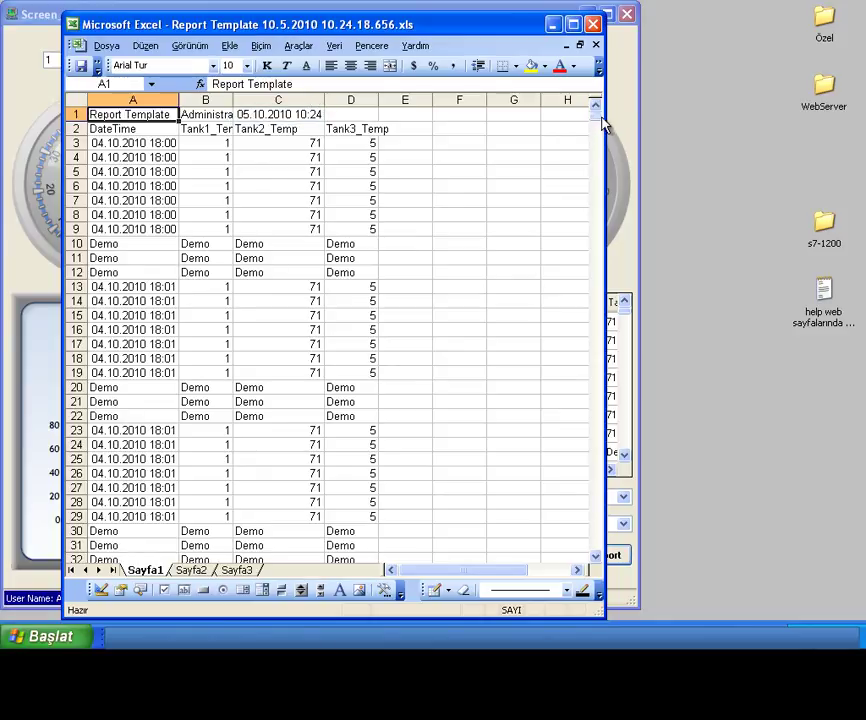
pyautogui.moveTo(598, 121); pyautogui.dragTo(582, 377)
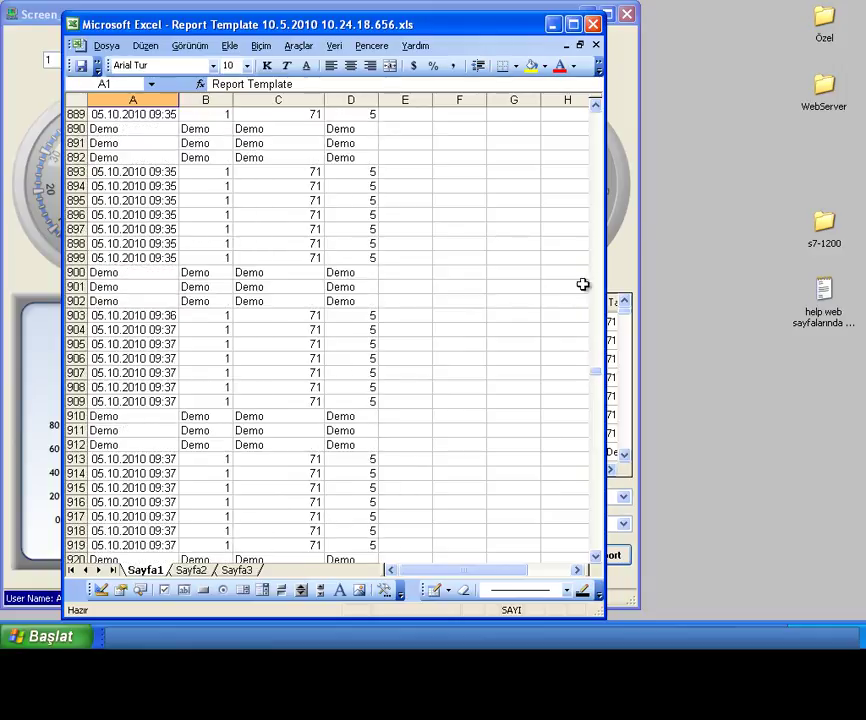
pyautogui.click(593, 24)
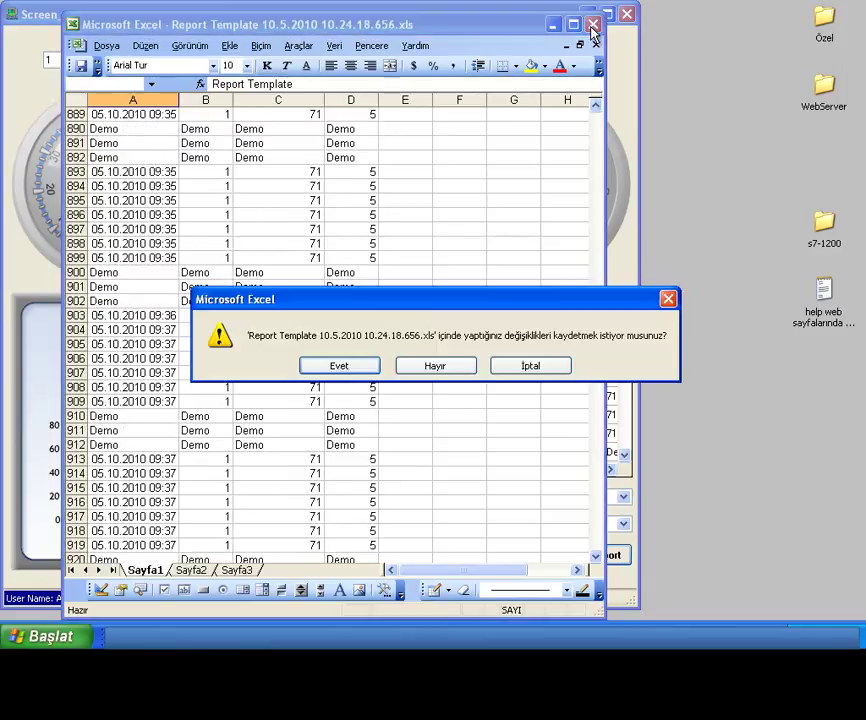